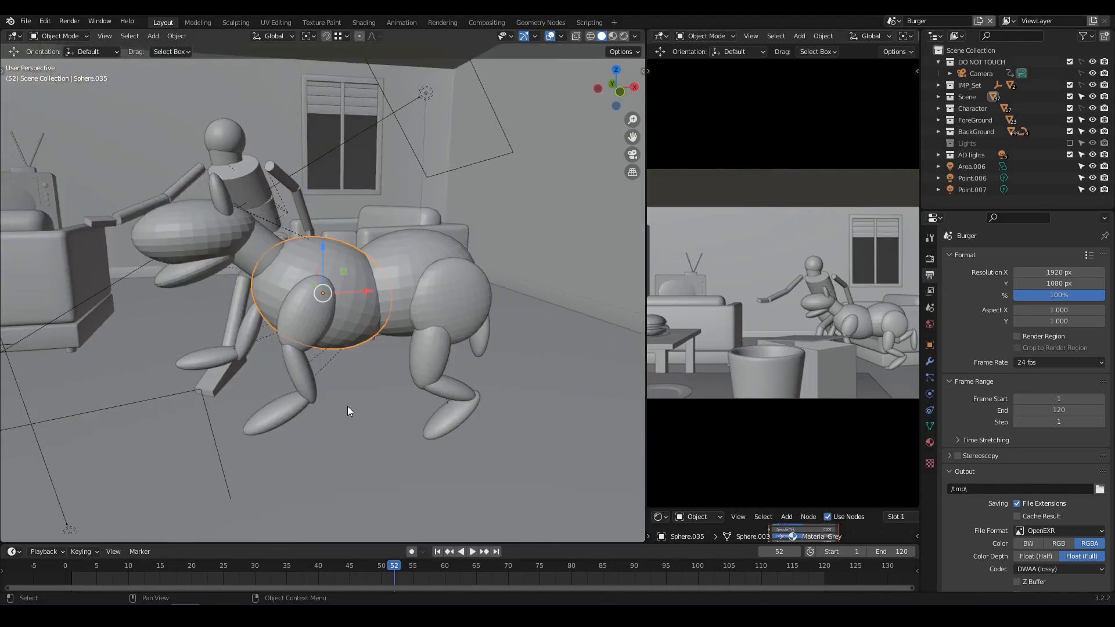
Step: Move the dog's rear body and all its children into a new collection named Dog & Co and exclude that collection
middle_click_drag(348, 406, 429, 231)
left_click(428, 232)
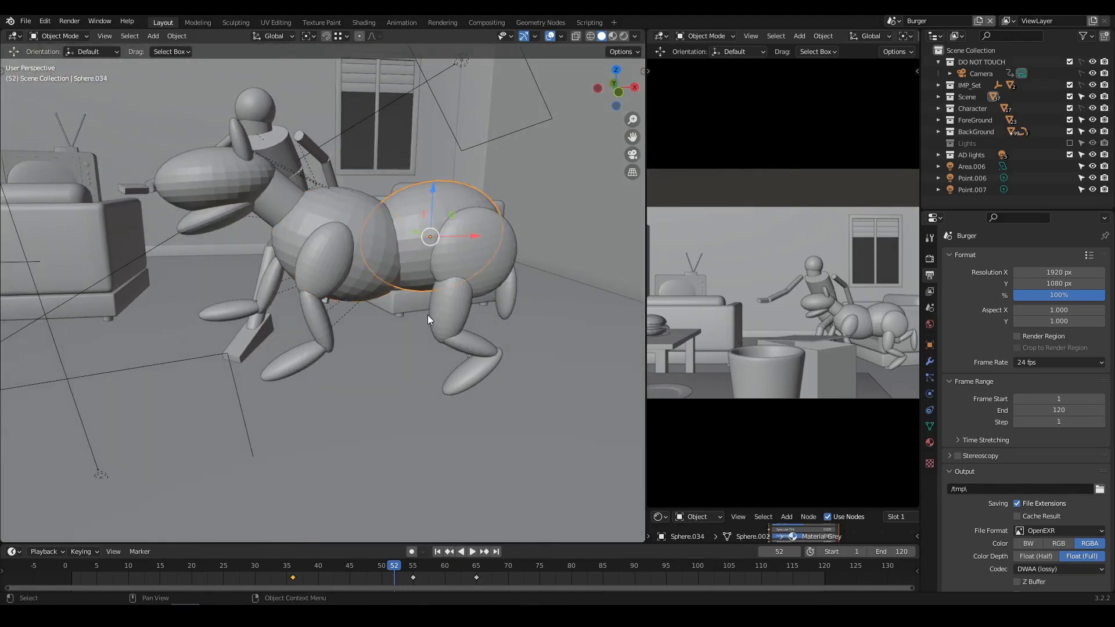
key("shift+g")
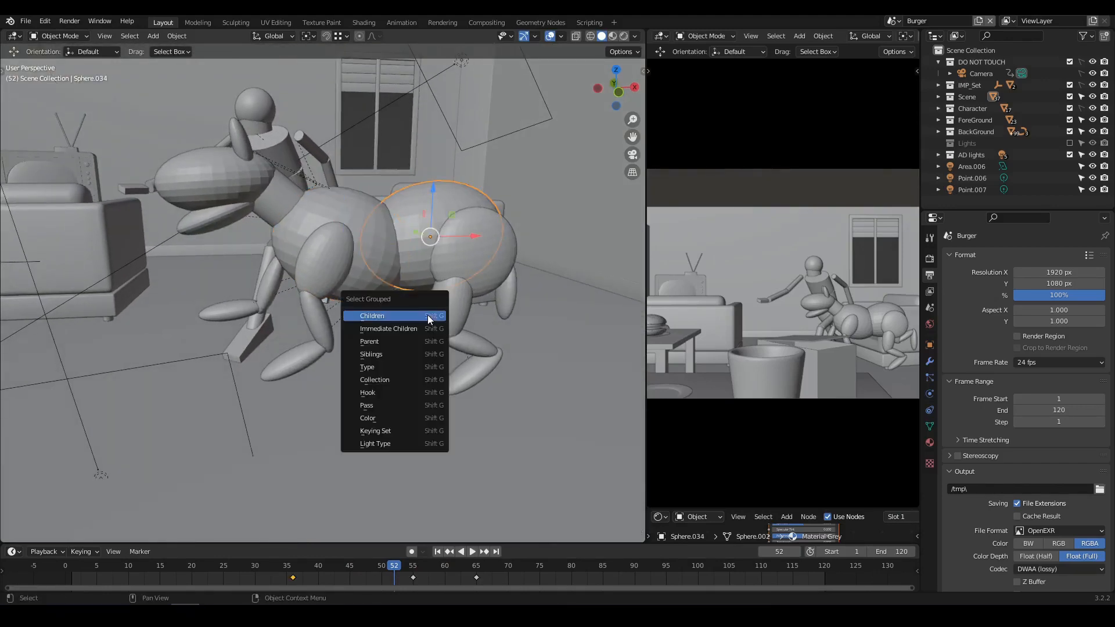
left_click(382, 315)
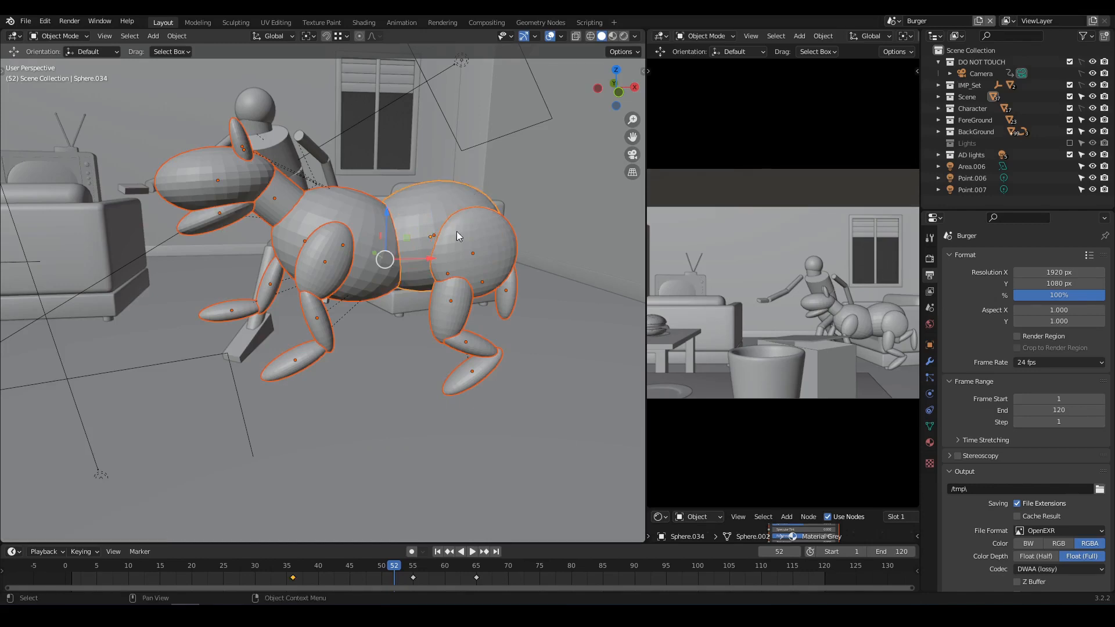
key("m")
left_click(424, 235)
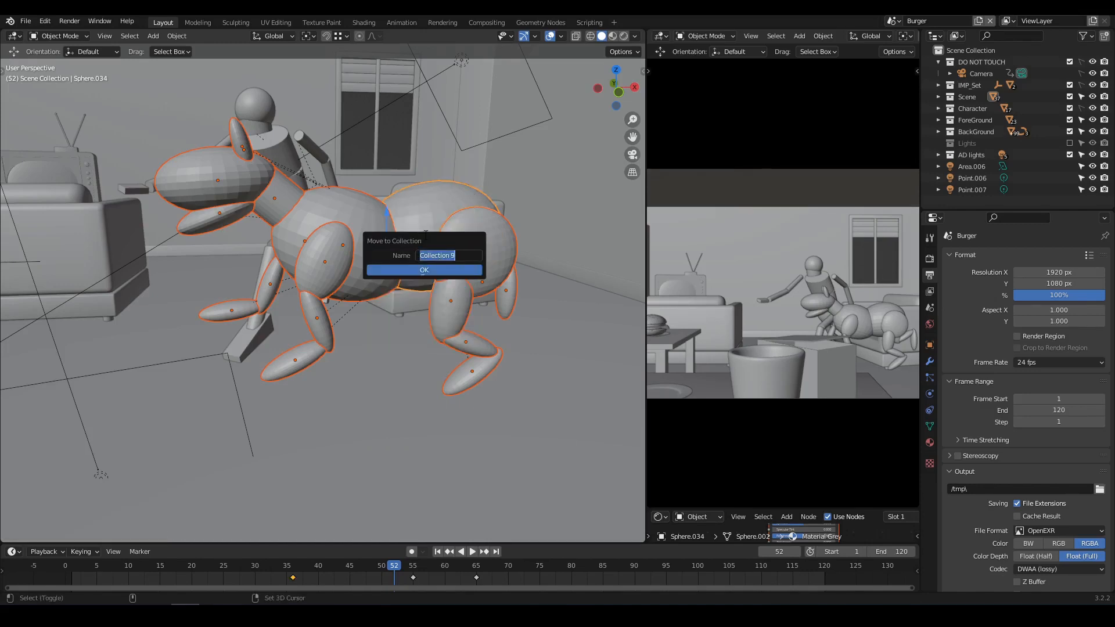
type("Dog & Co")
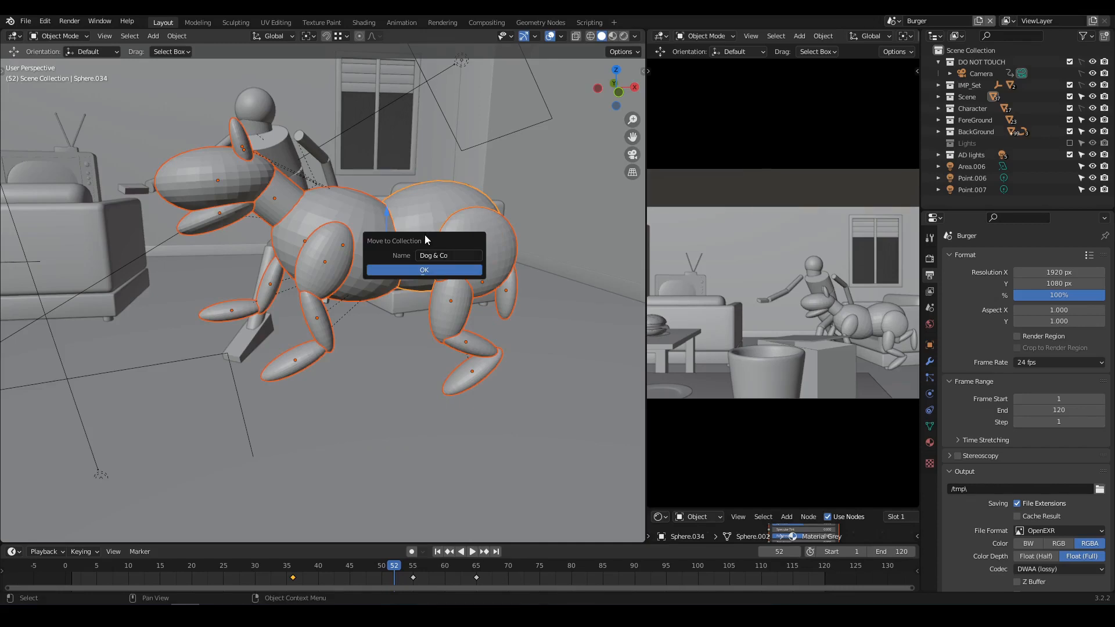
key("Return")
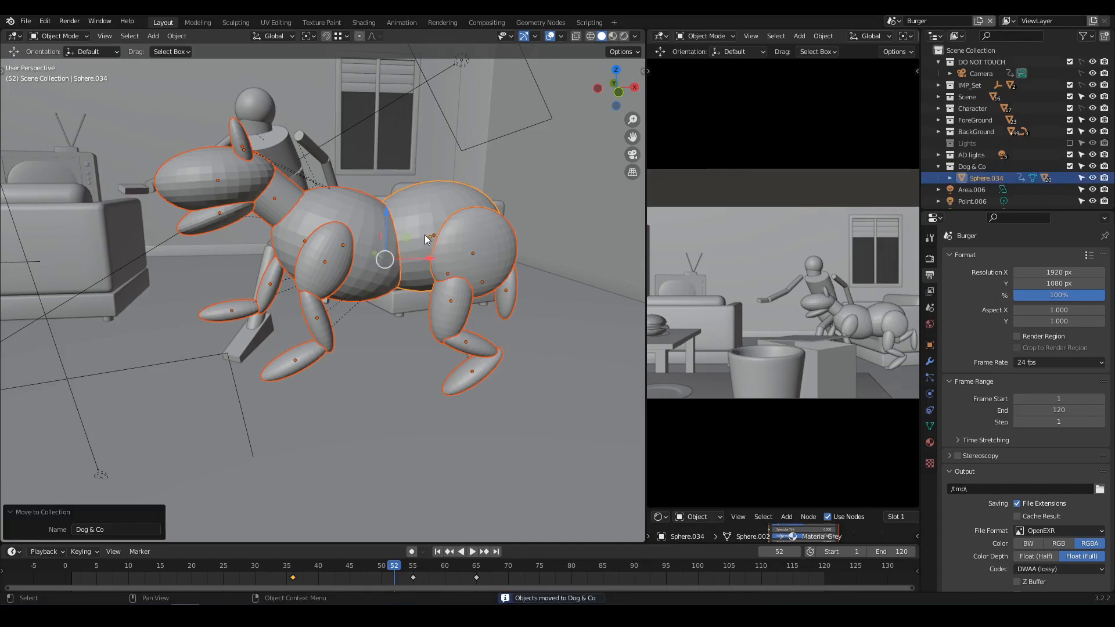
left_click(1070, 166)
Step: At frame 78, select the fallen boxes, cups and plate on the floor and move them to the Dog & Co collection
middle_click_drag(407, 261, 317, 311)
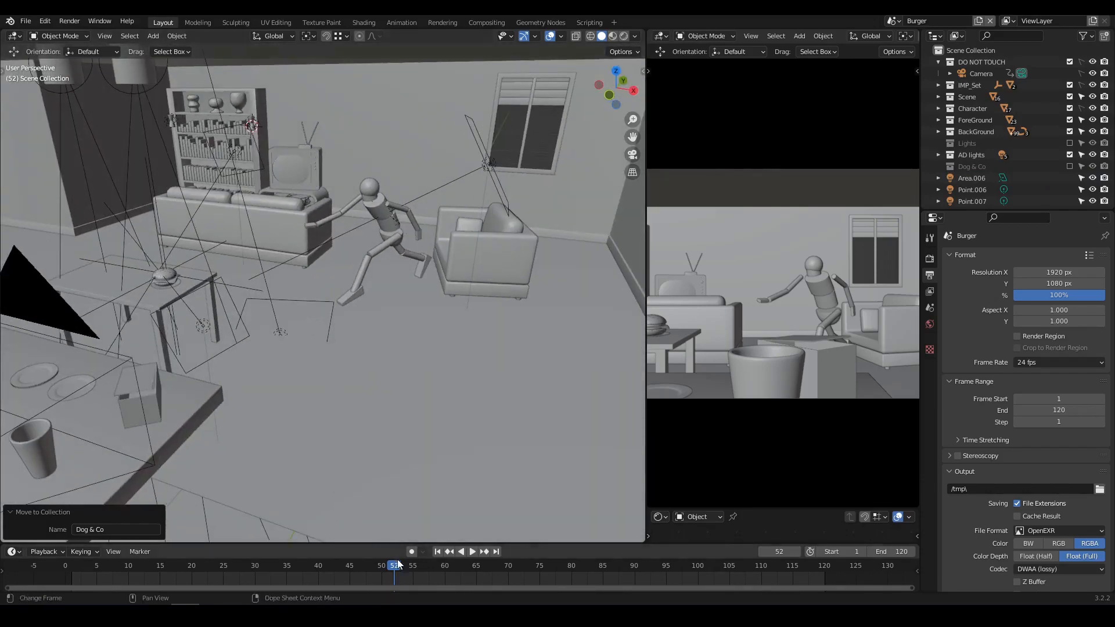
left_click_drag(396, 565, 560, 566)
middle_click_drag(409, 391, 302, 378)
scroll(430, 427, "up", 2)
left_click(302, 349)
scroll(348, 363, "up", 3)
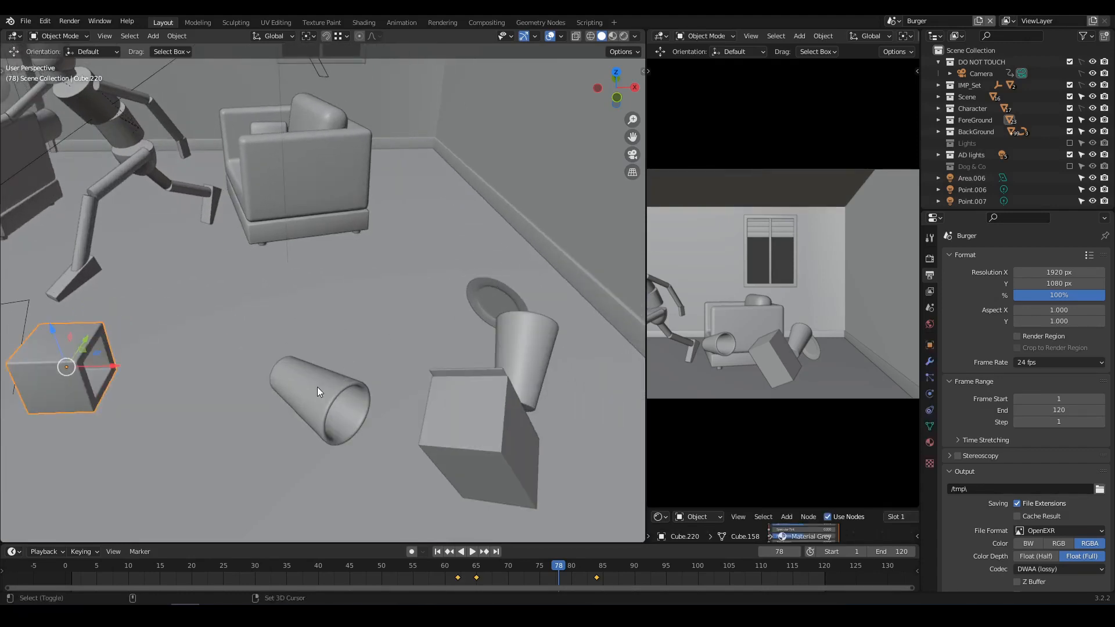
left_click(317, 387, "shift")
left_click(495, 423, "shift")
left_click(514, 336, "shift")
left_click(493, 293, "shift")
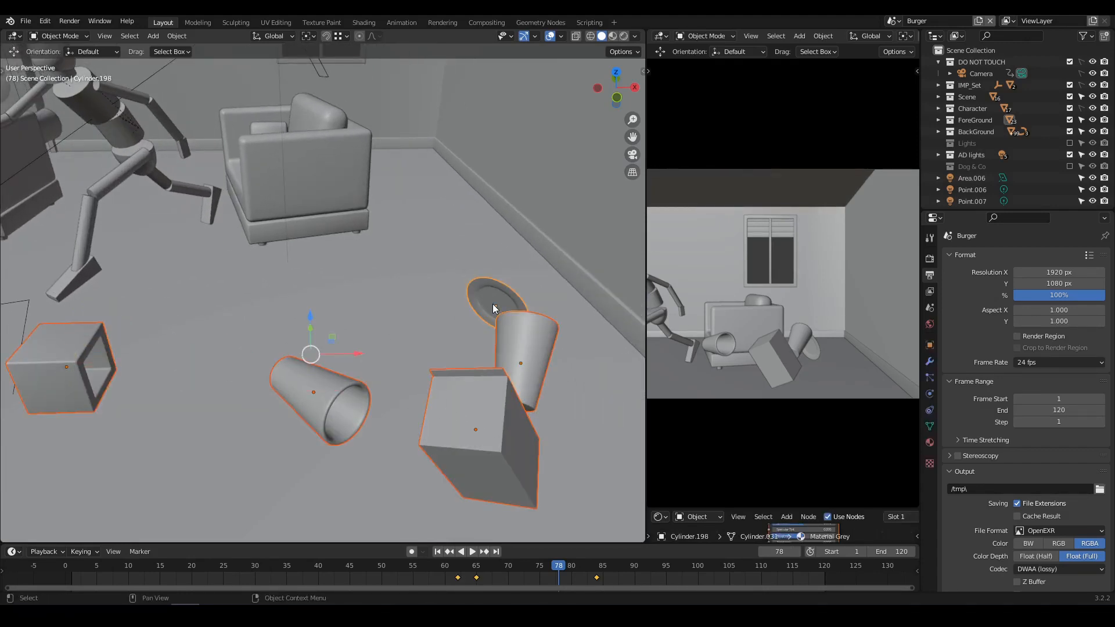
key("m")
left_click(444, 426)
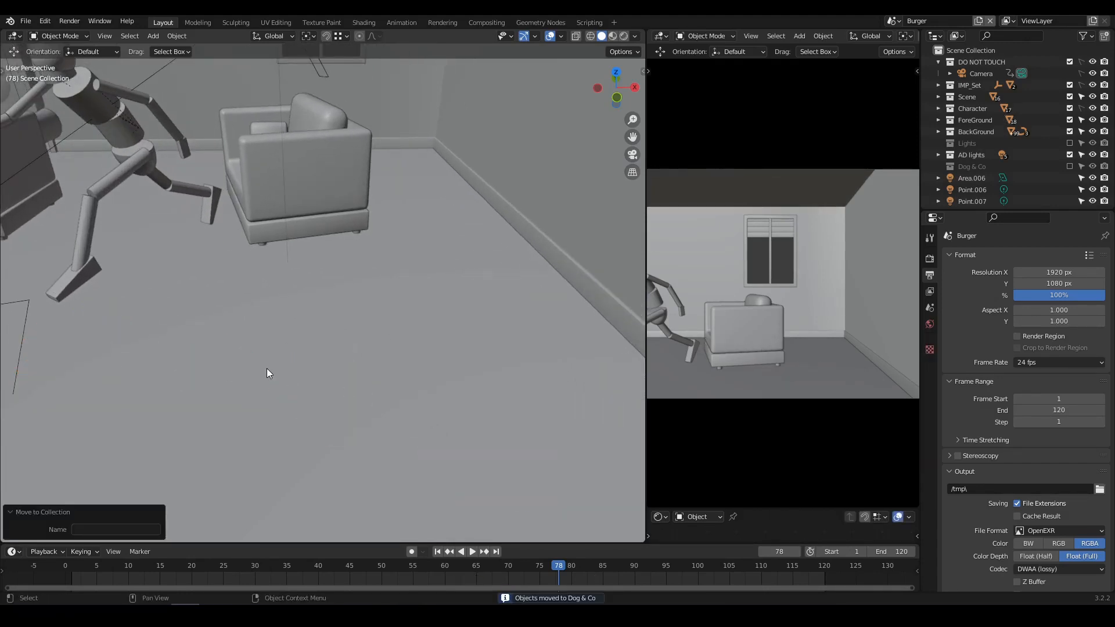
Step: Go back to frame 45 and widen the camera viewport so the whole shot fits in it
scroll(267, 368, "up", 3)
scroll(187, 375, "down", 5)
middle_click_drag(187, 375, 401, 351, "shift")
left_click_drag(450, 559, 350, 563)
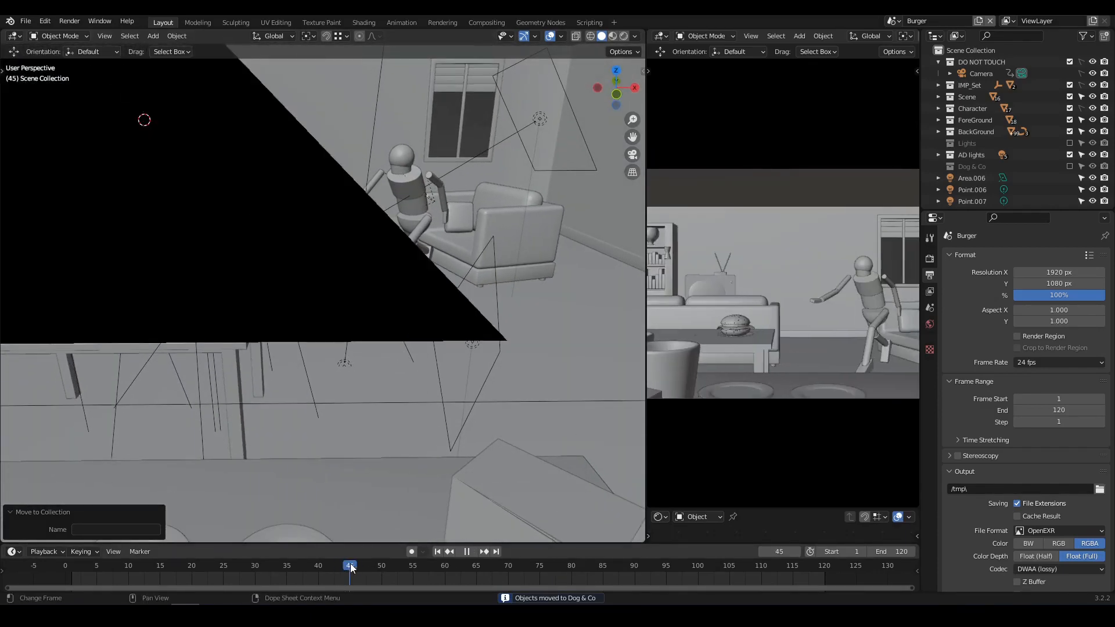
middle_click_drag(503, 342, 627, 348)
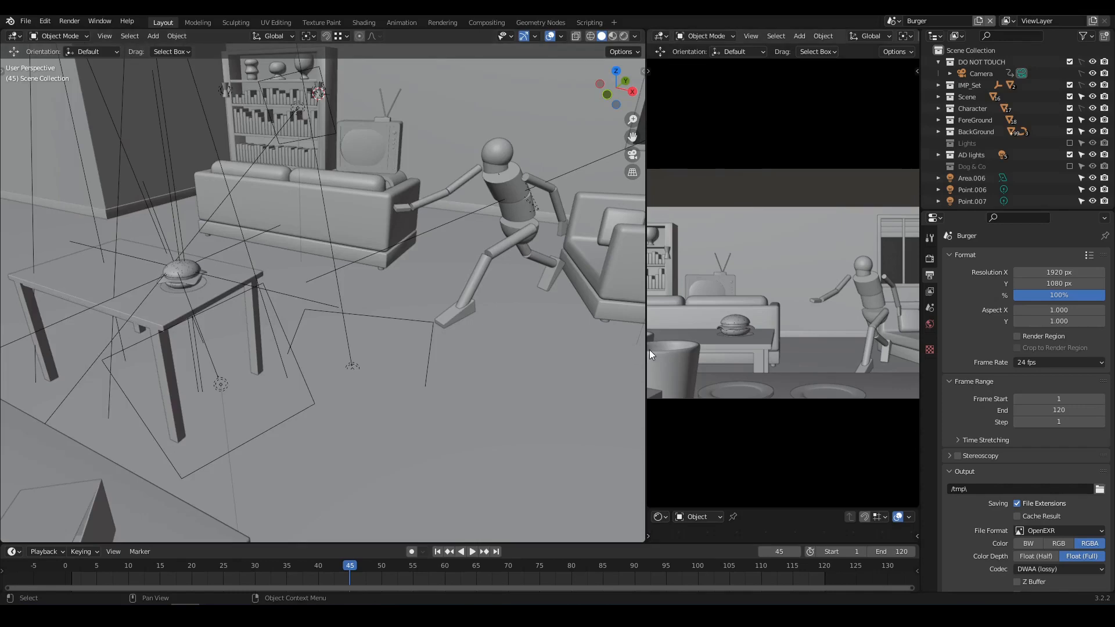
left_click_drag(646, 350, 522, 347)
scroll(701, 331, "down", 3)
scroll(730, 308, "up", 2)
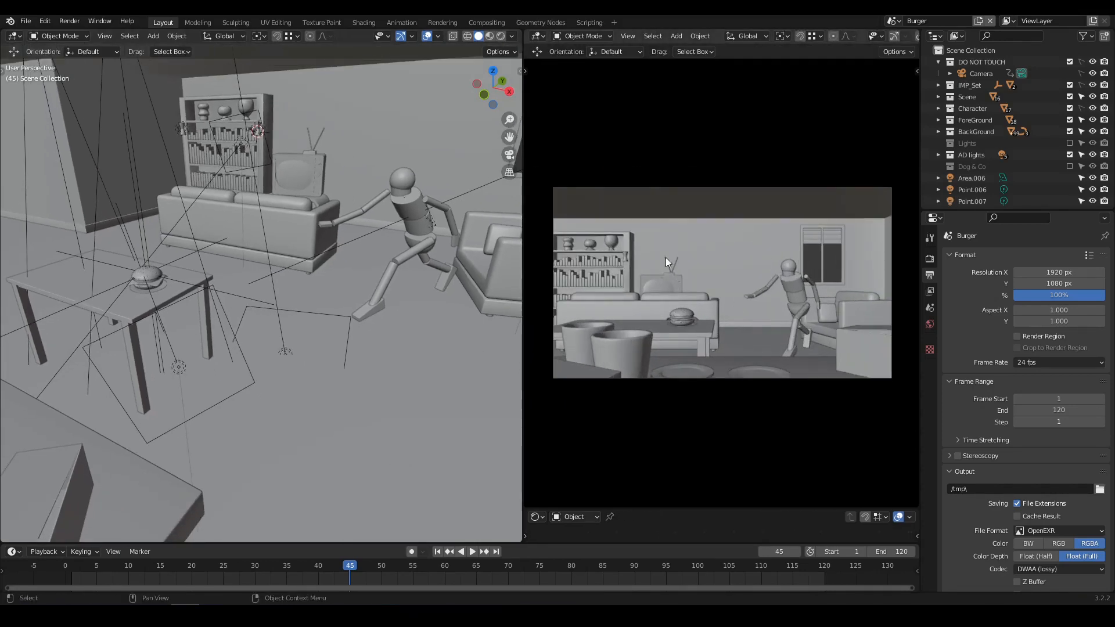
Step: Set the camera viewport to Material Preview shading, checking the Render properties and comparing against Rendered shading
key("z")
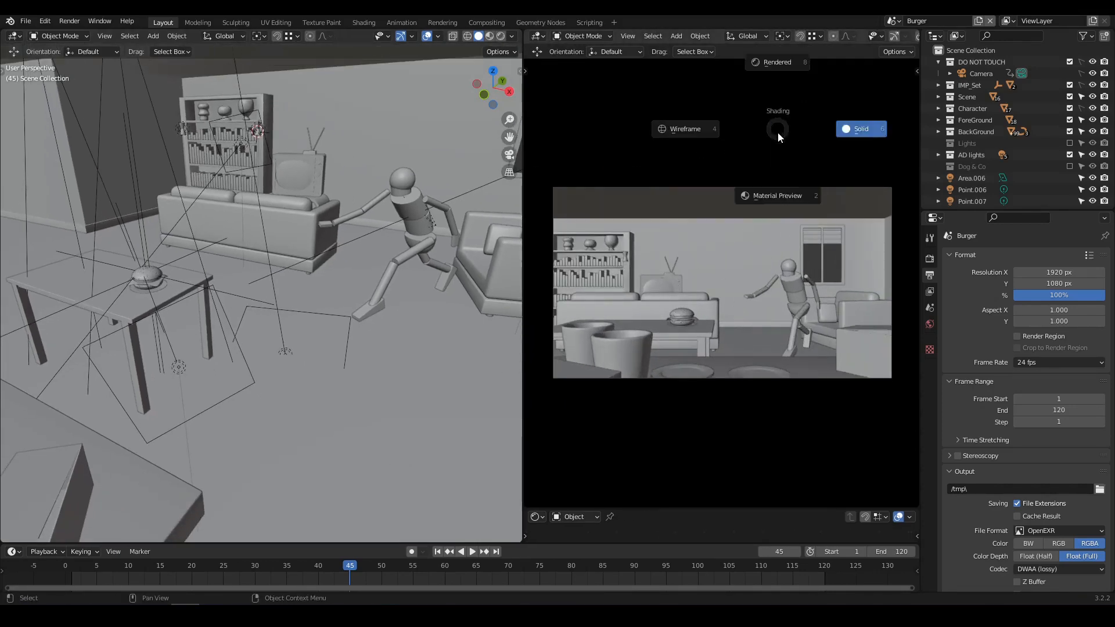
left_click(779, 197)
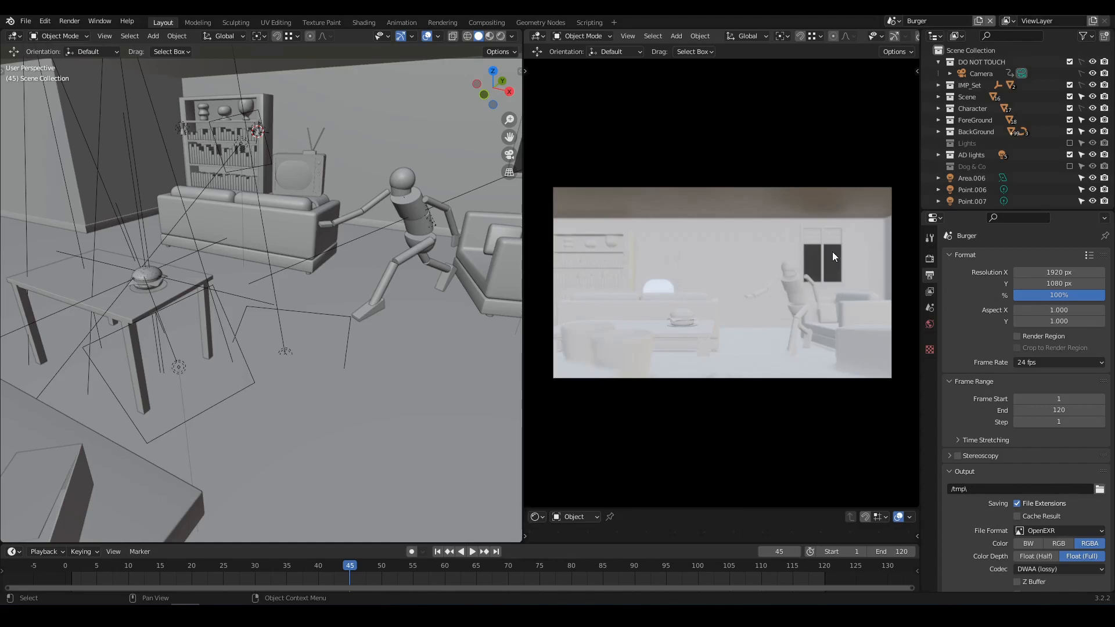
left_click(930, 259)
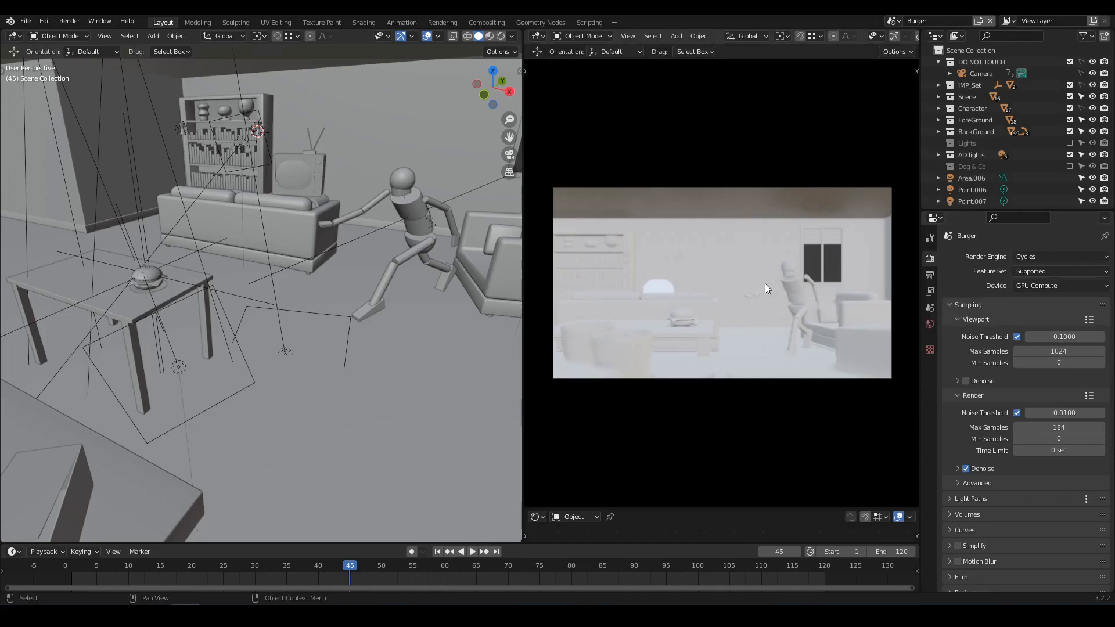
key("z")
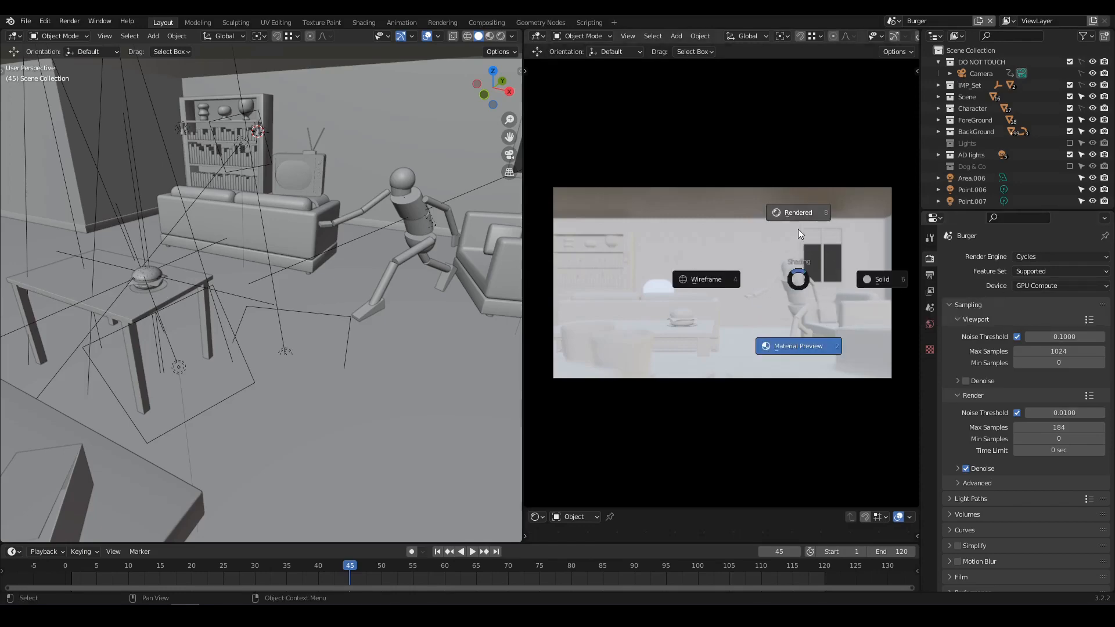
left_click(799, 211)
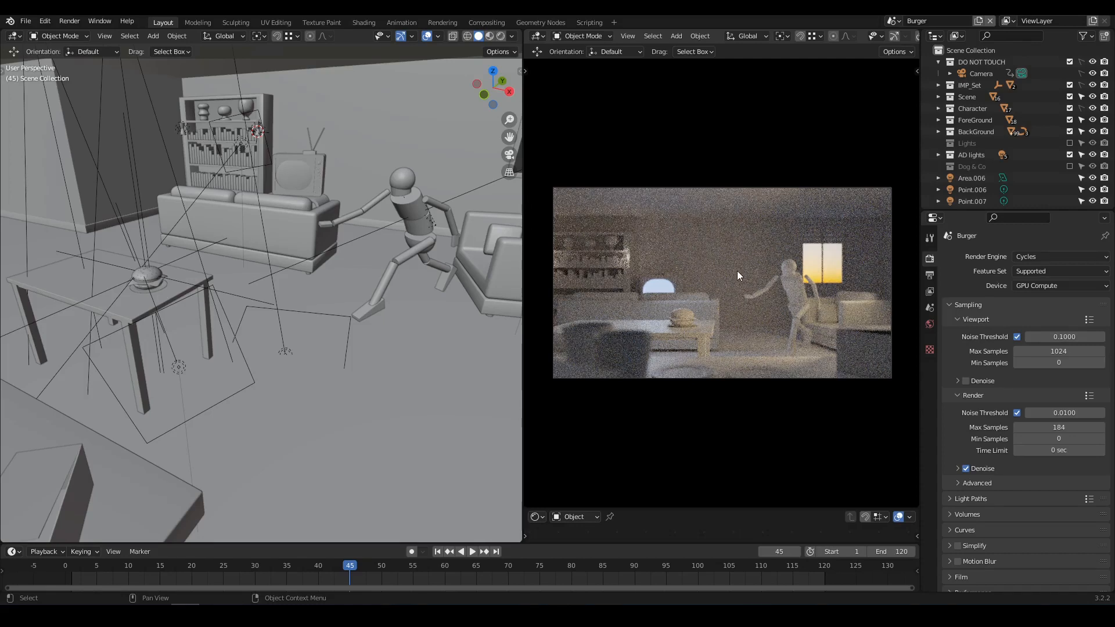
key("z")
left_click(743, 334)
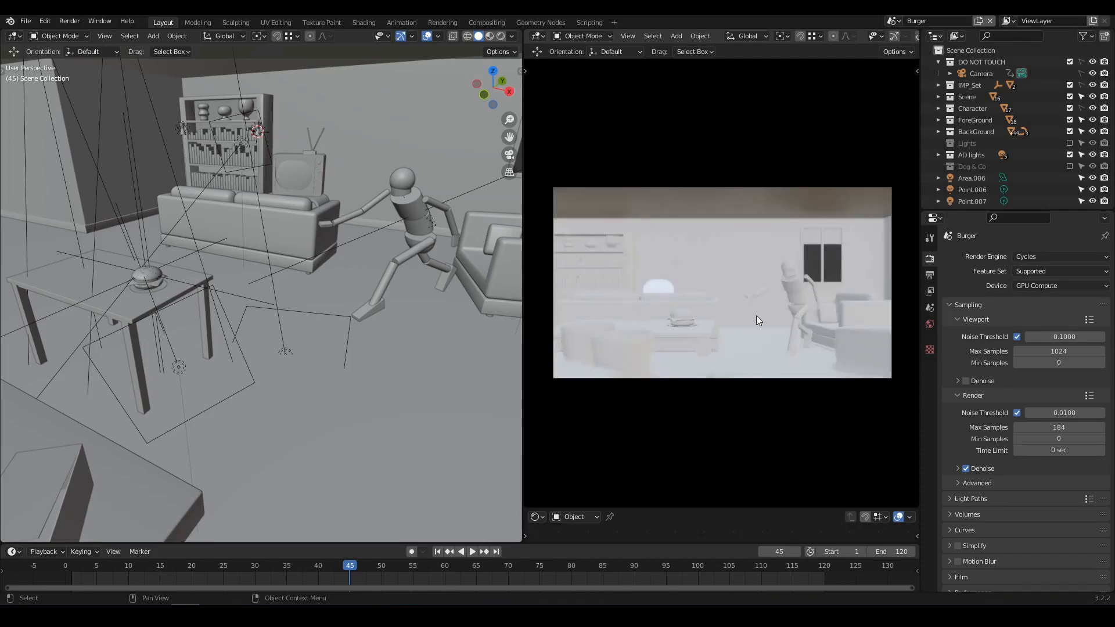
Step: Give the couch body its own copy of Material Grey and name it Couch
scroll(279, 307, "up", 10)
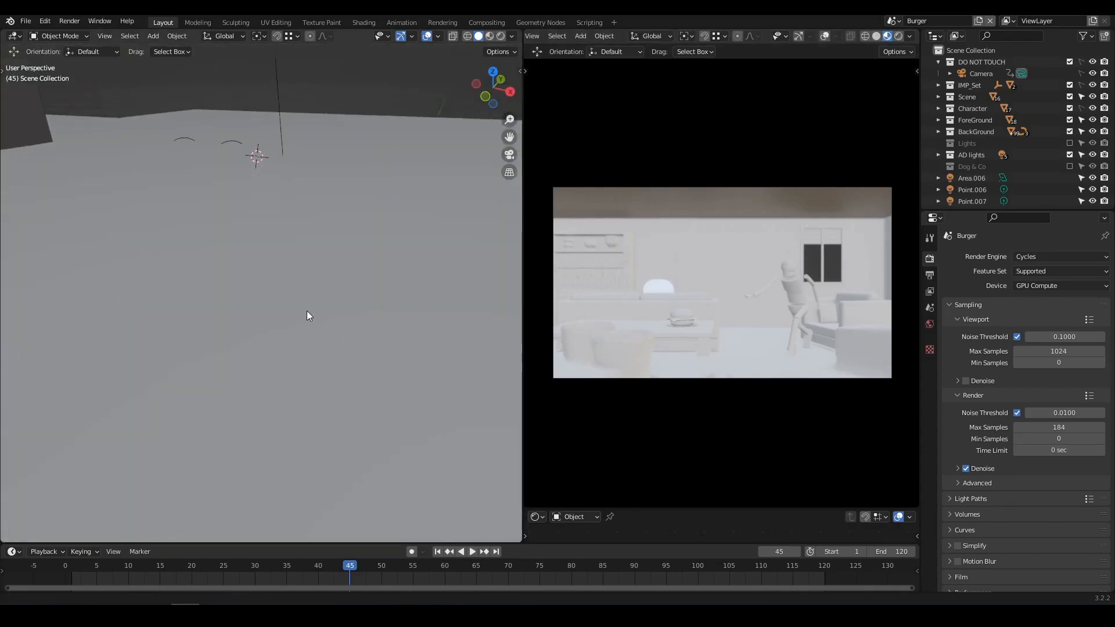
scroll(308, 311, "down", 10)
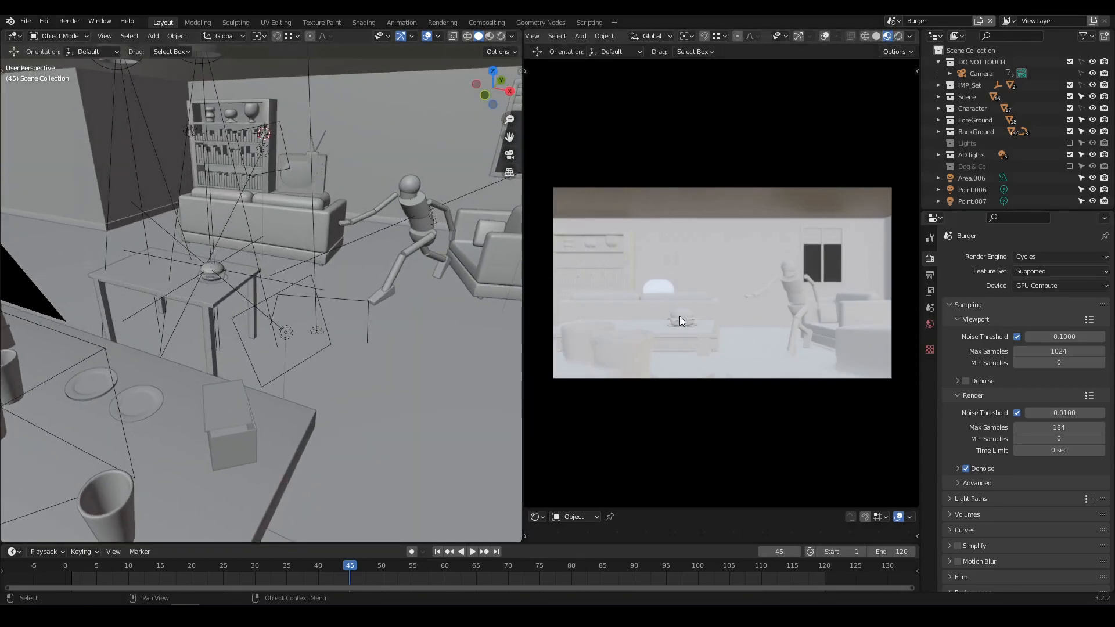
left_click(315, 242)
left_click(930, 443)
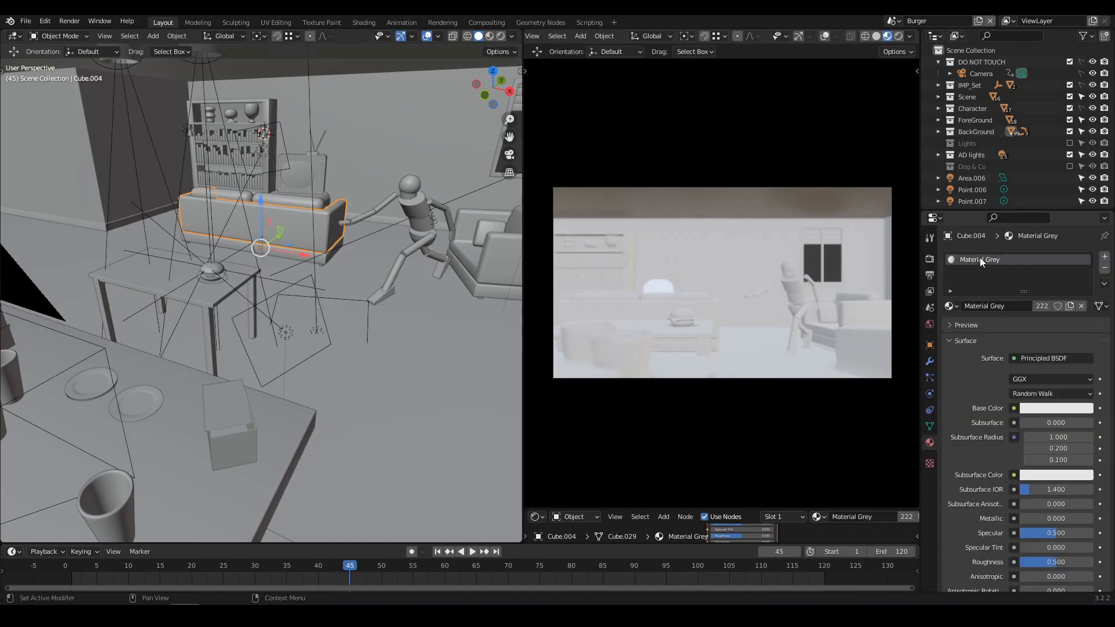
middle_click_drag(232, 266, 349, 296, "shift")
type("Couch")
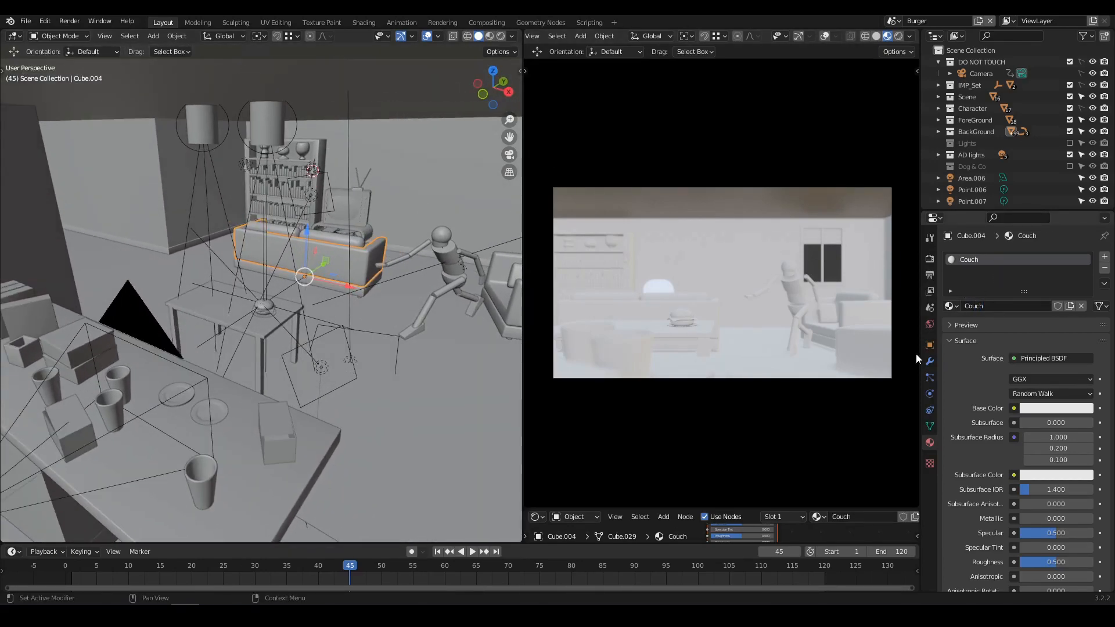
Step: Select the couch's base, back cushions and side pillows together, with the couch body as the active object
middle_click_drag(360, 292, 359, 295, "shift")
scroll(335, 337, "up", 4)
left_click(356, 338)
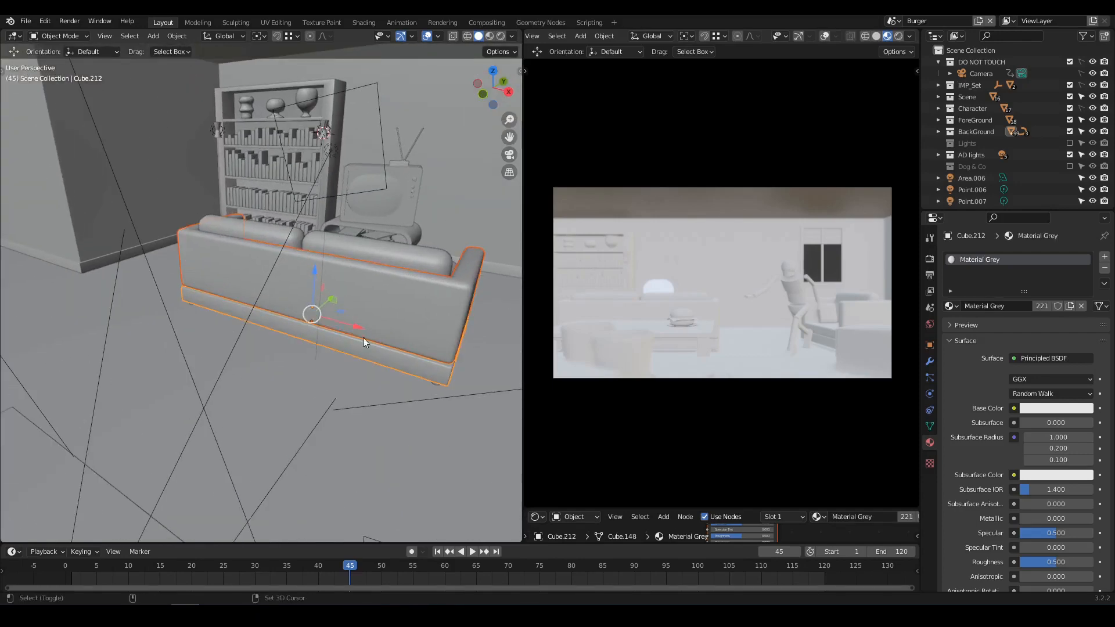
scroll(360, 345, "up", 2)
middle_click_drag(400, 327, 329, 355)
scroll(329, 355, "up", 2)
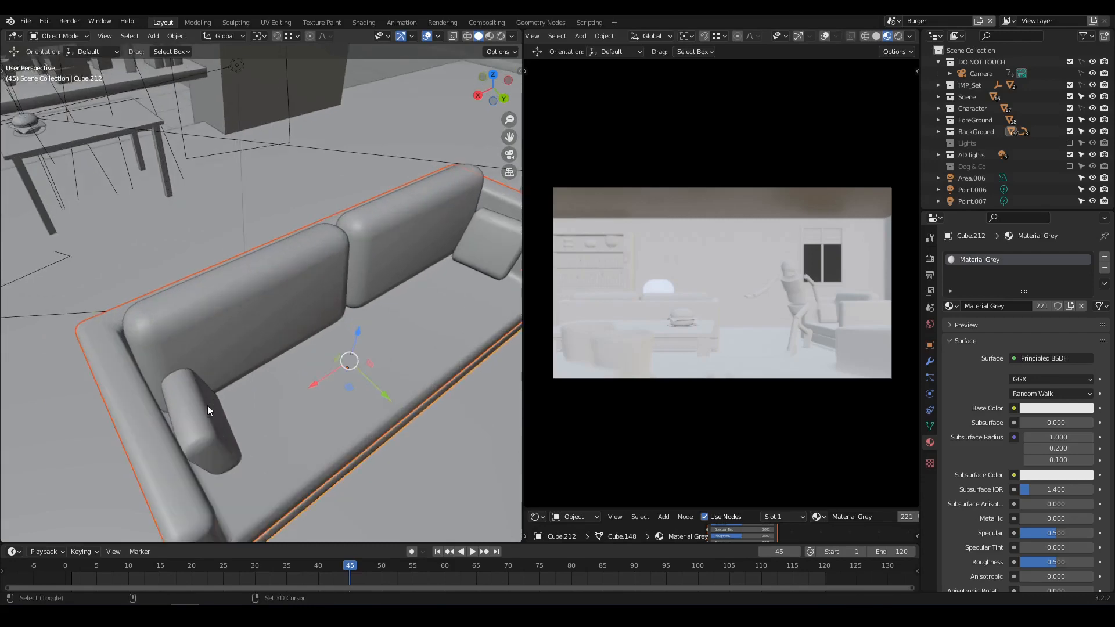
left_click(208, 406, "shift")
left_click(260, 301, "shift")
left_click(397, 235, "shift")
left_click(480, 247, "shift")
scroll(320, 300, "down", 3)
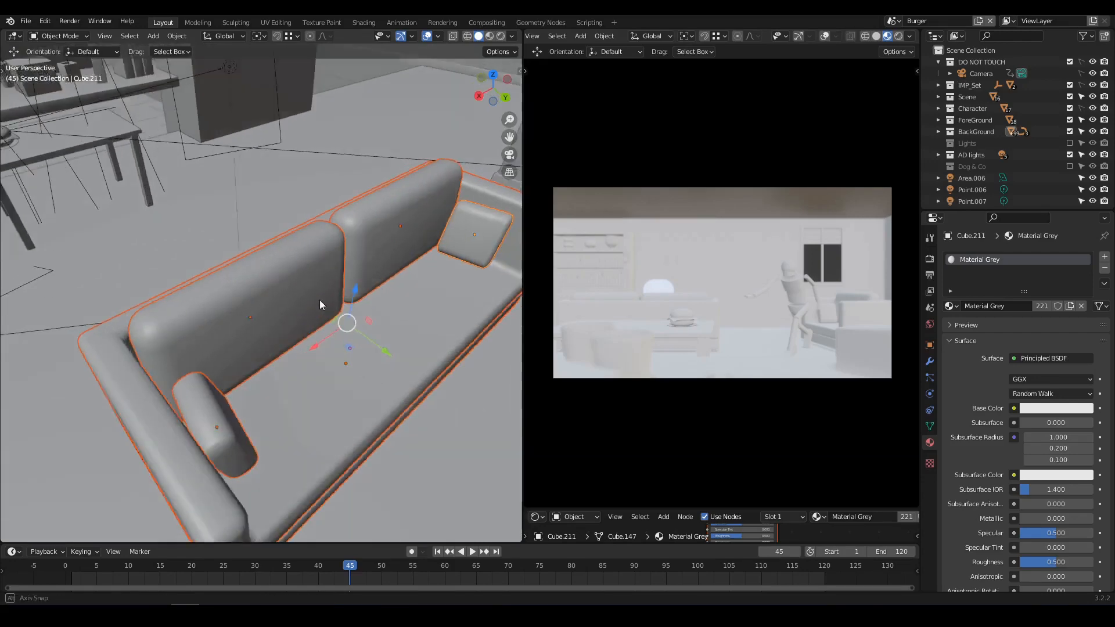
middle_click_drag(244, 320, 419, 307)
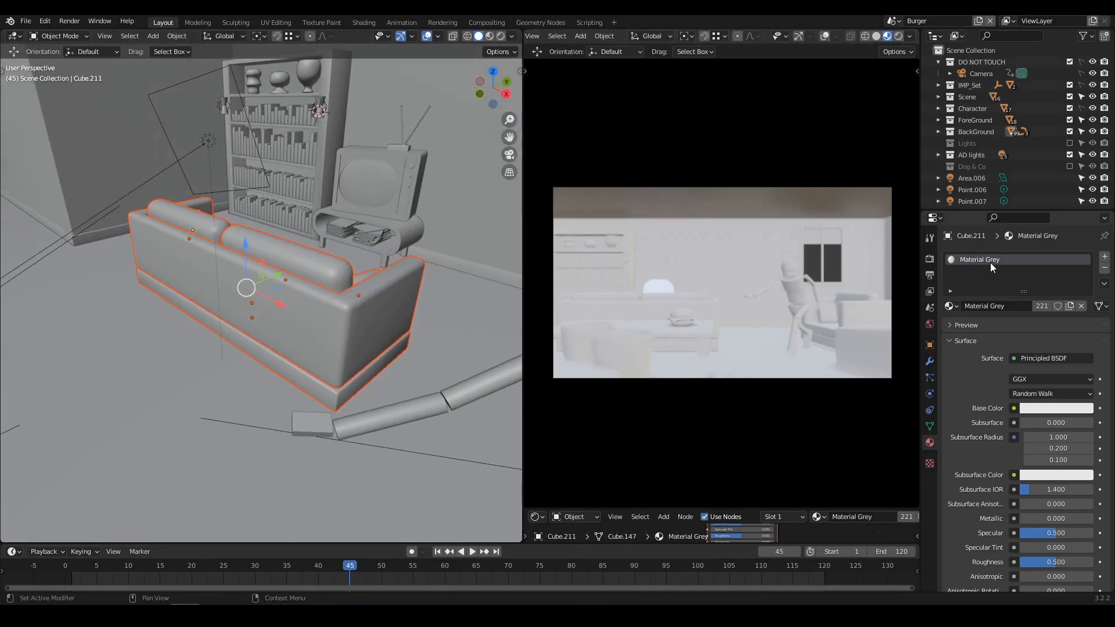
middle_click_drag(339, 305, 336, 346)
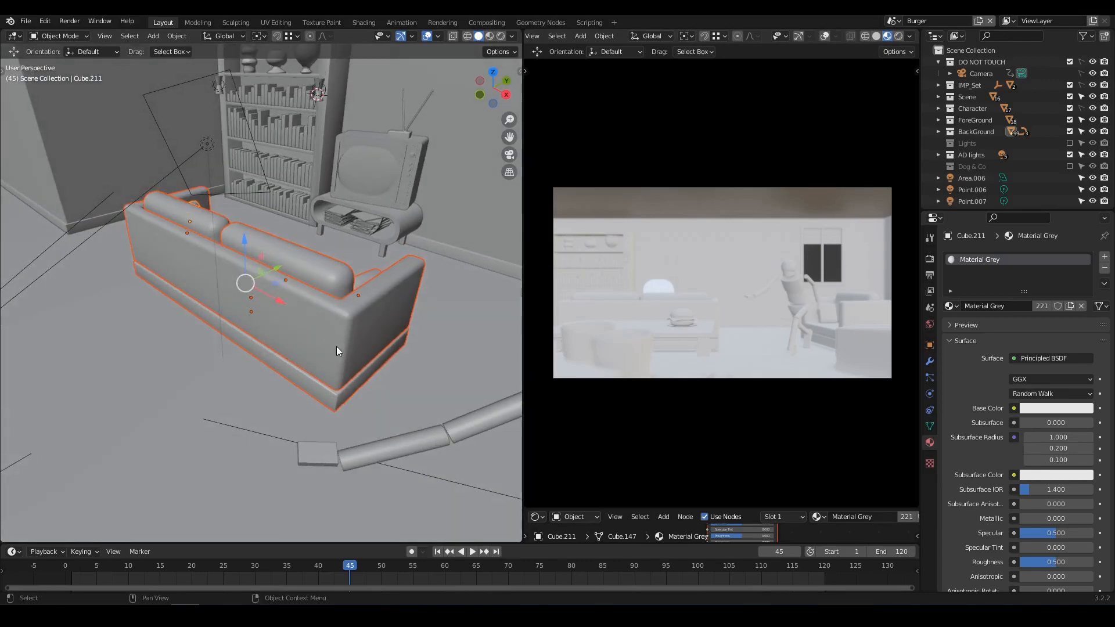
left_click(340, 343, "shift")
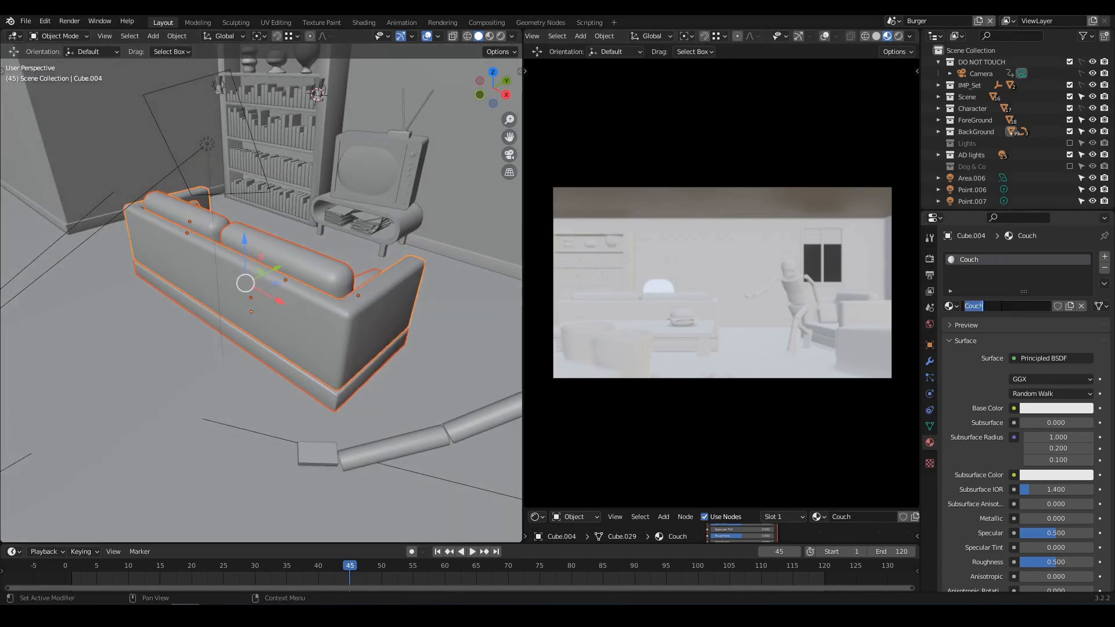
Step: Rename the couch material as orange fabric and give the selected couch parts that orange material
type("R")
type("C")
type("range fabr")
type("ic")
key("Return")
Step: Create a new material named Metal Chrome for the couch legs and set its Metallic value to 1.000
middle_click_drag(384, 282, 353, 280)
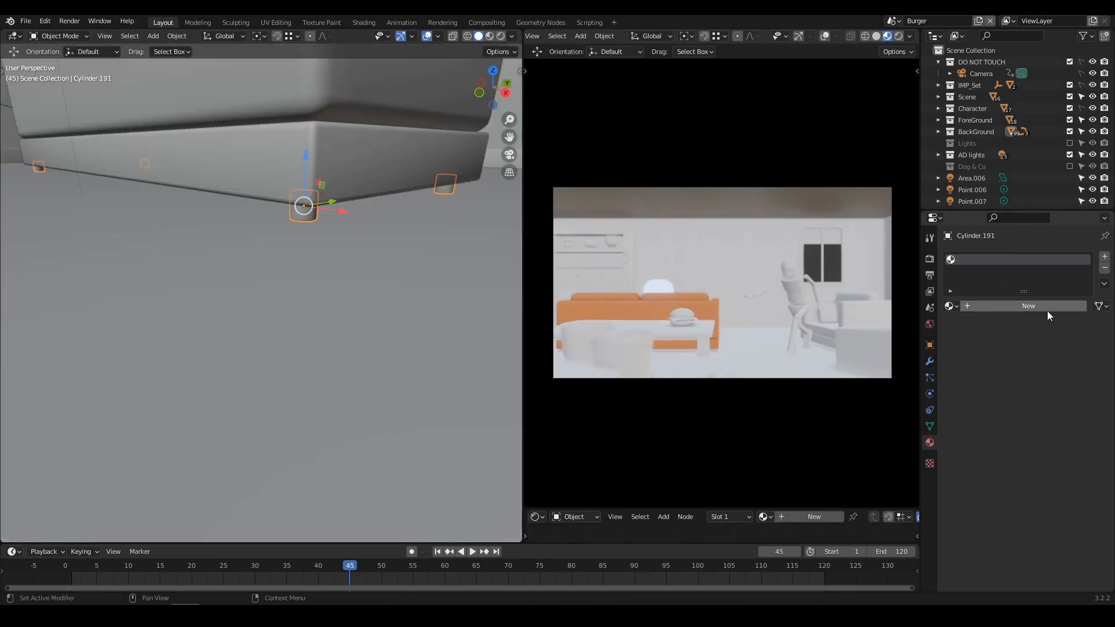
left_click(1006, 308)
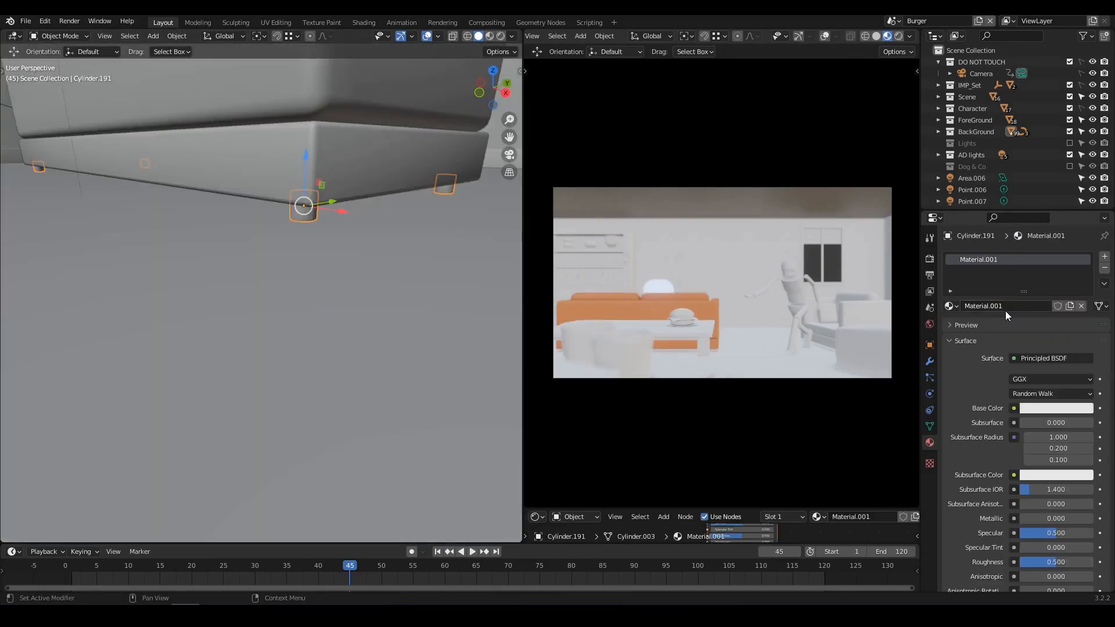
left_click(1014, 306)
type("Metal")
Step: Set the modelling viewport to Material Preview shading, trying Rendered first, to inspect the chrome couch leg
key("z")
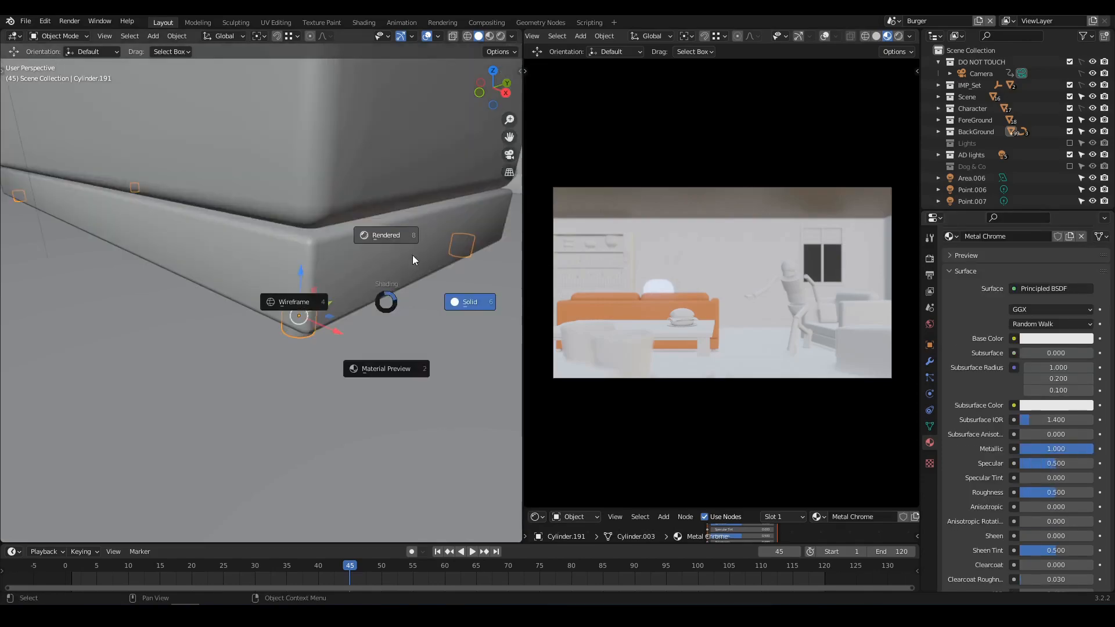
left_click(398, 234)
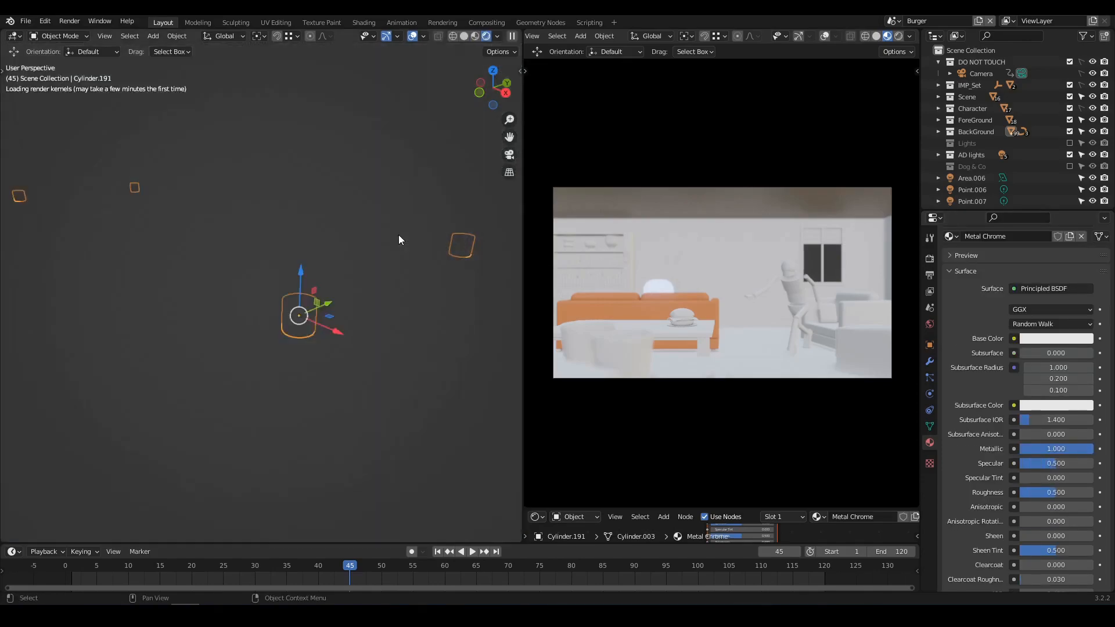
key("z")
left_click(390, 345)
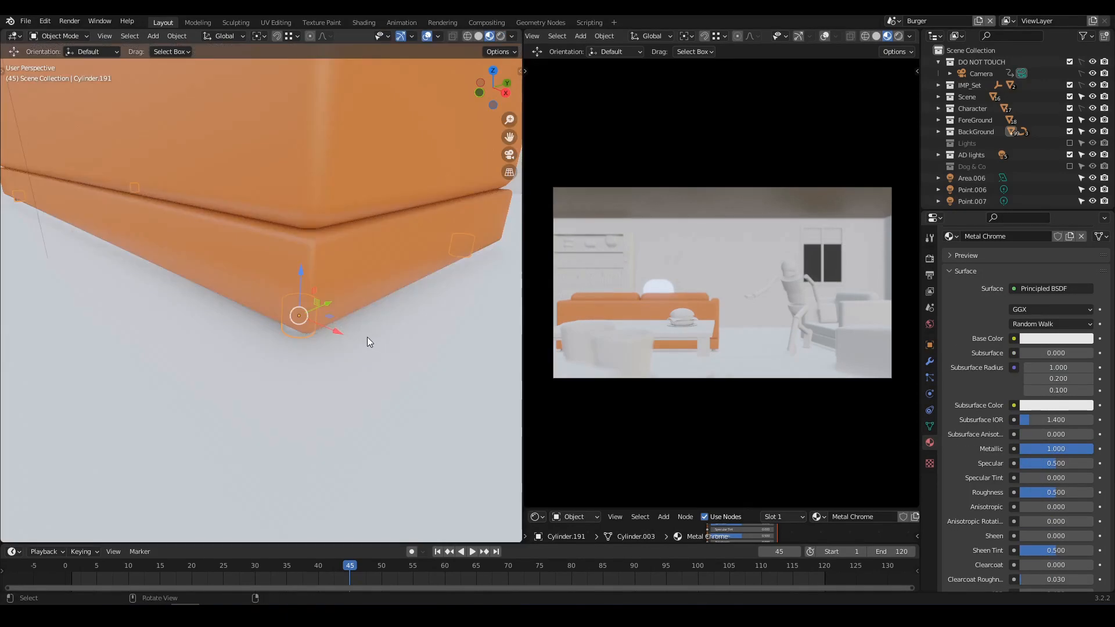
middle_click_drag(367, 337, 357, 307)
middle_click_drag(372, 238, 348, 281, "shift")
scroll(356, 260, "up", 3)
scroll(979, 442, "down", 2)
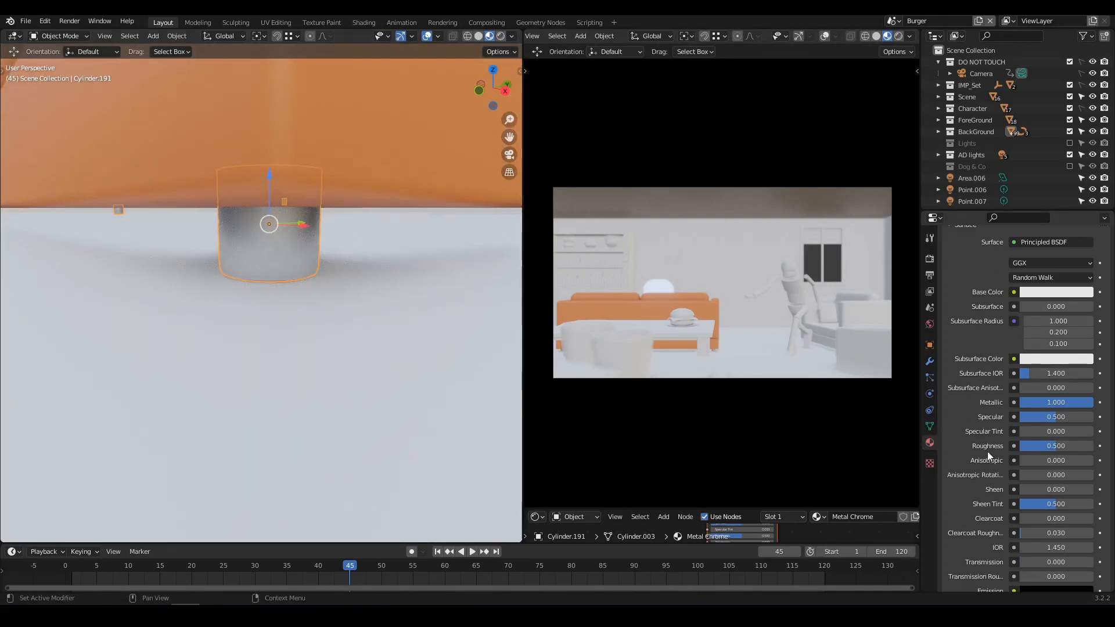
Step: Set the Metal Chrome material's roughness to about 0.172
left_click_drag(1055, 448, 1031, 448)
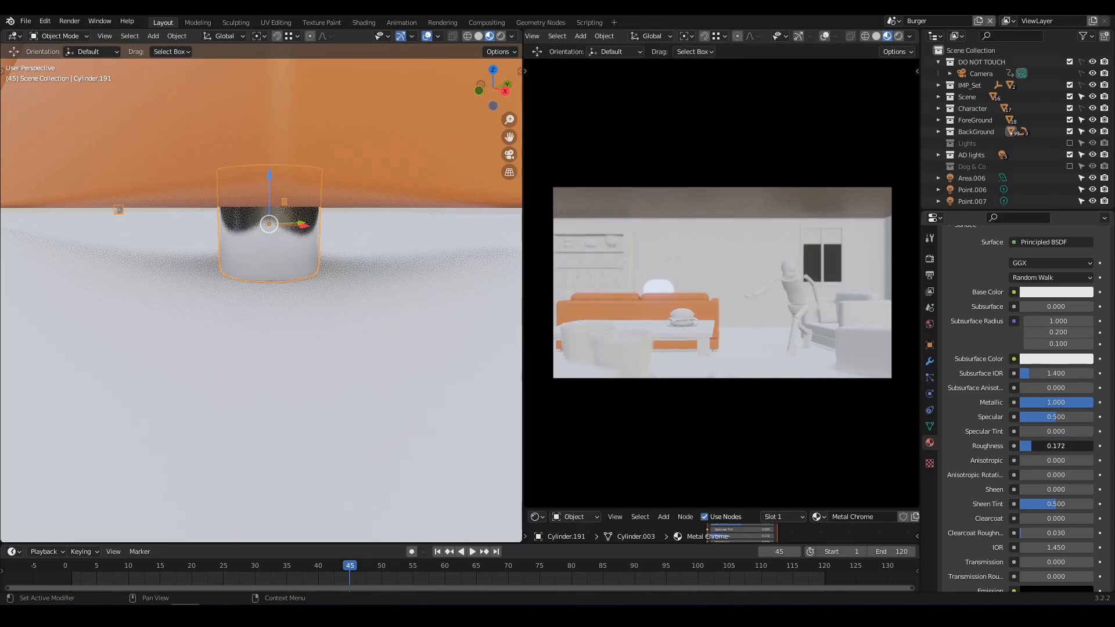
scroll(971, 360, "up", 3)
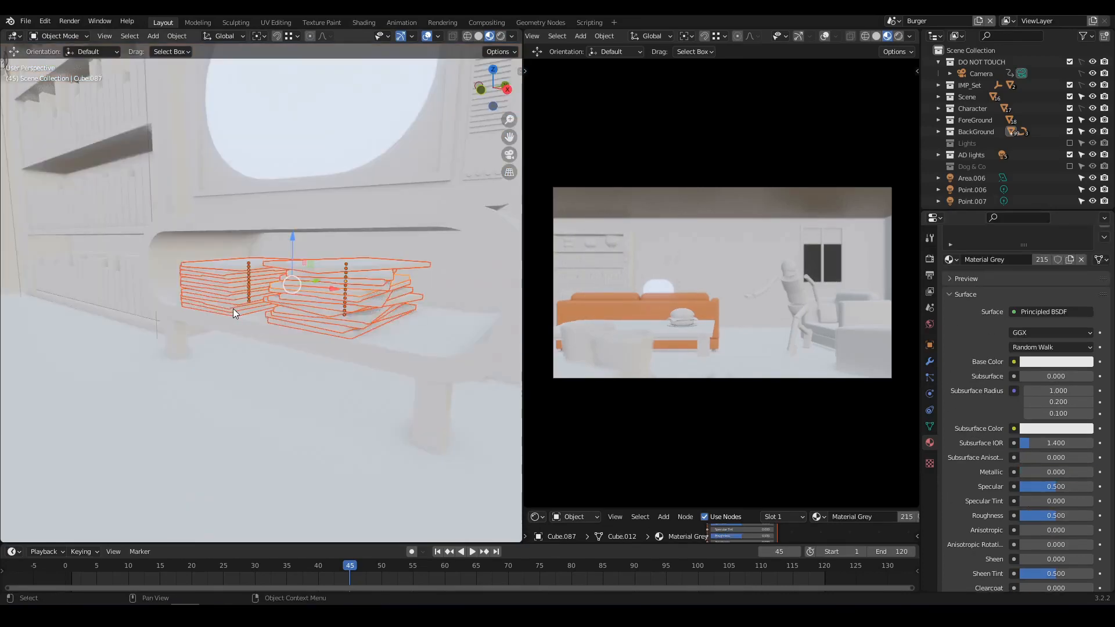
Step: Isolate the selected book stacks in local view and make a book in the front stack the active object
key("KP_Divide")
middle_click_drag(296, 318, 342, 308)
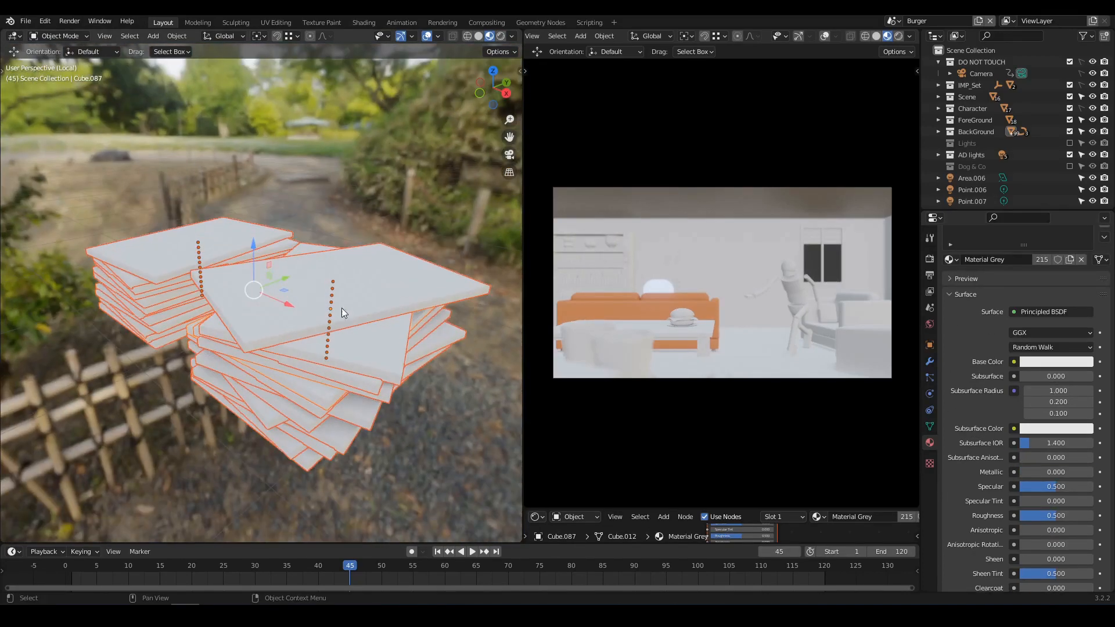
left_click(472, 290, "shift")
middle_click_drag(428, 326, 417, 294)
scroll(970, 337, "up", 2)
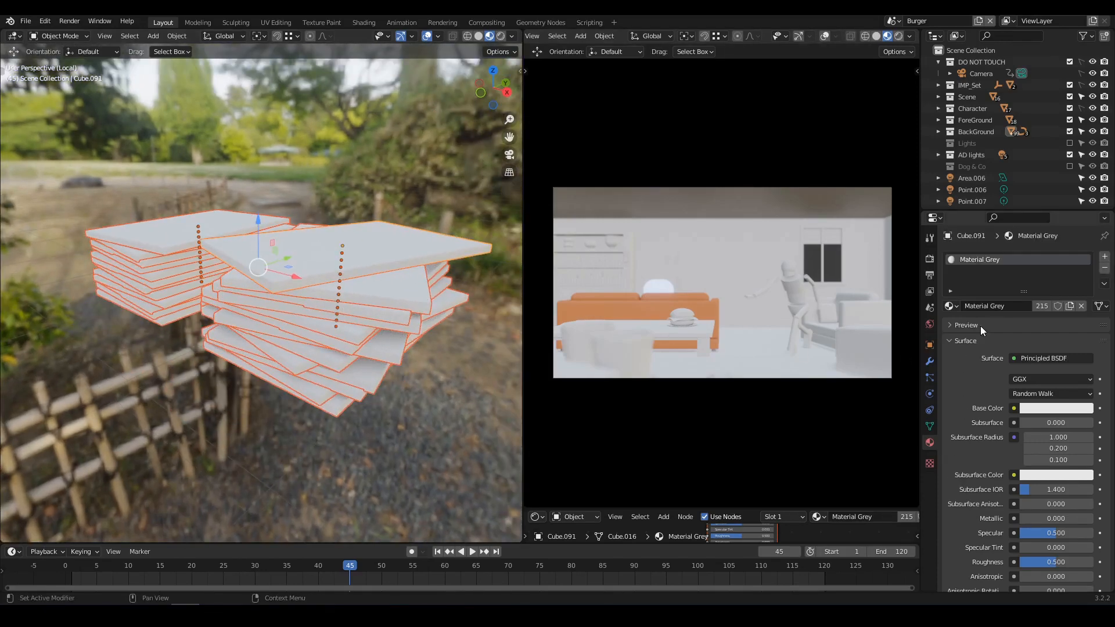
Step: Replace the active book's material with a new one named Books covers
left_click(1080, 306)
left_click(1026, 306)
double_click(1028, 306)
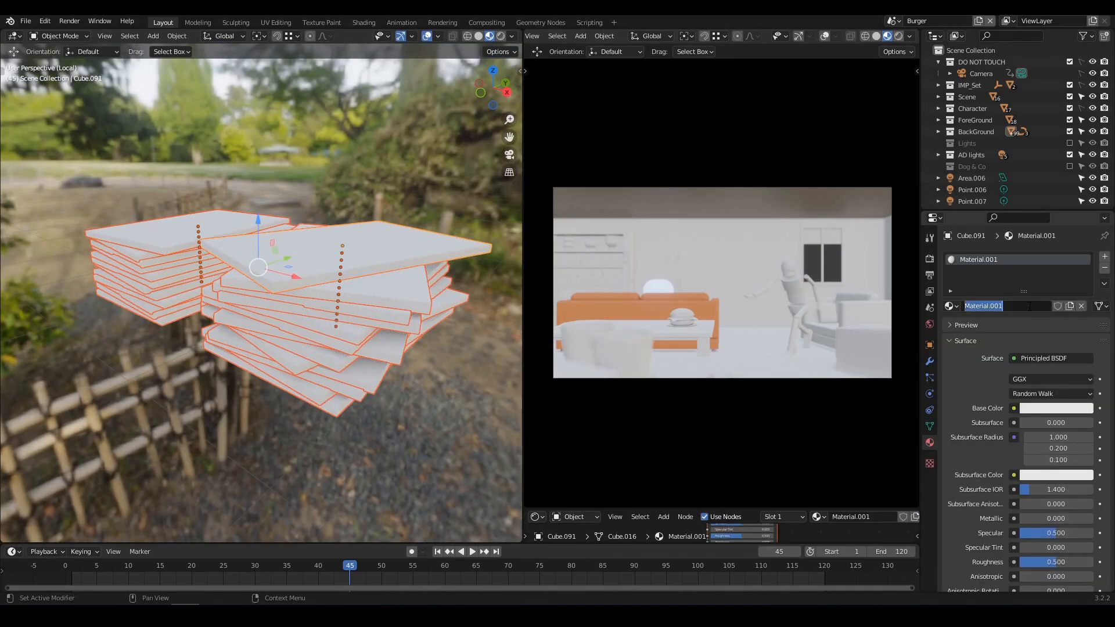
type("Books covers")
key("Return")
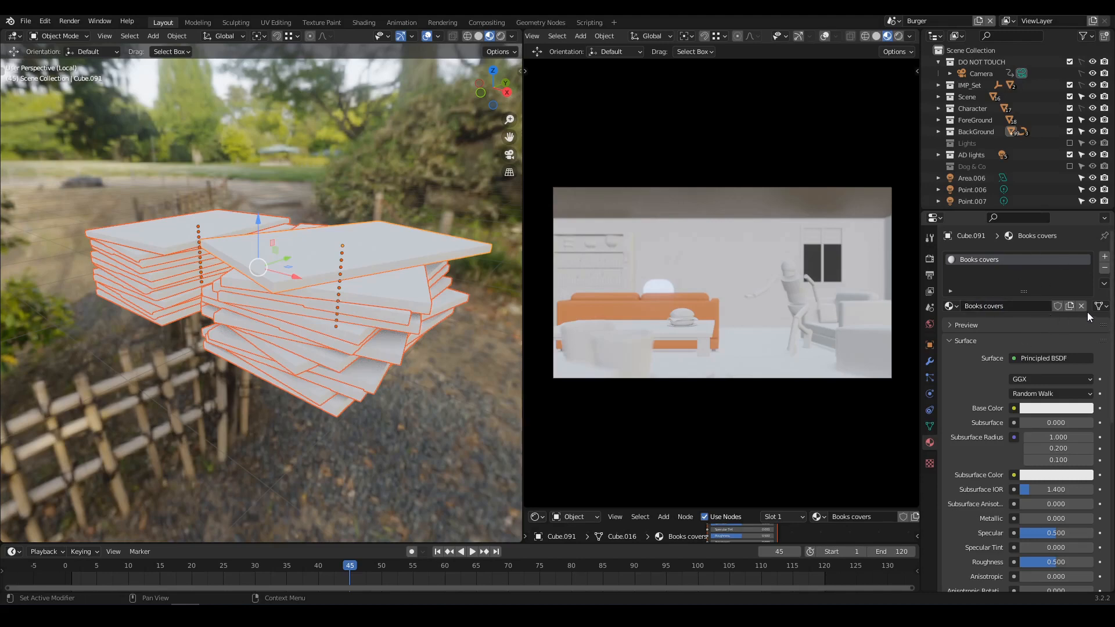
Step: Link the Books covers material to all selected books and set its base color to light blue (H 0.612, S 0.634, V 0.800)
middle_click_drag(458, 333, 445, 344, "shift")
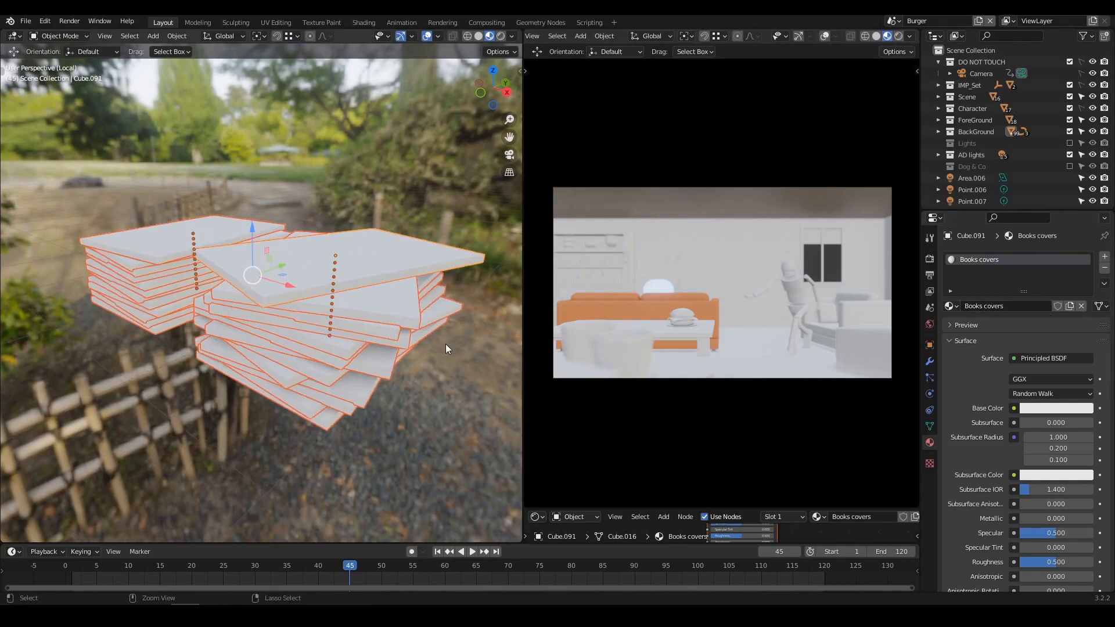
key("ctrl+l")
left_click(442, 343)
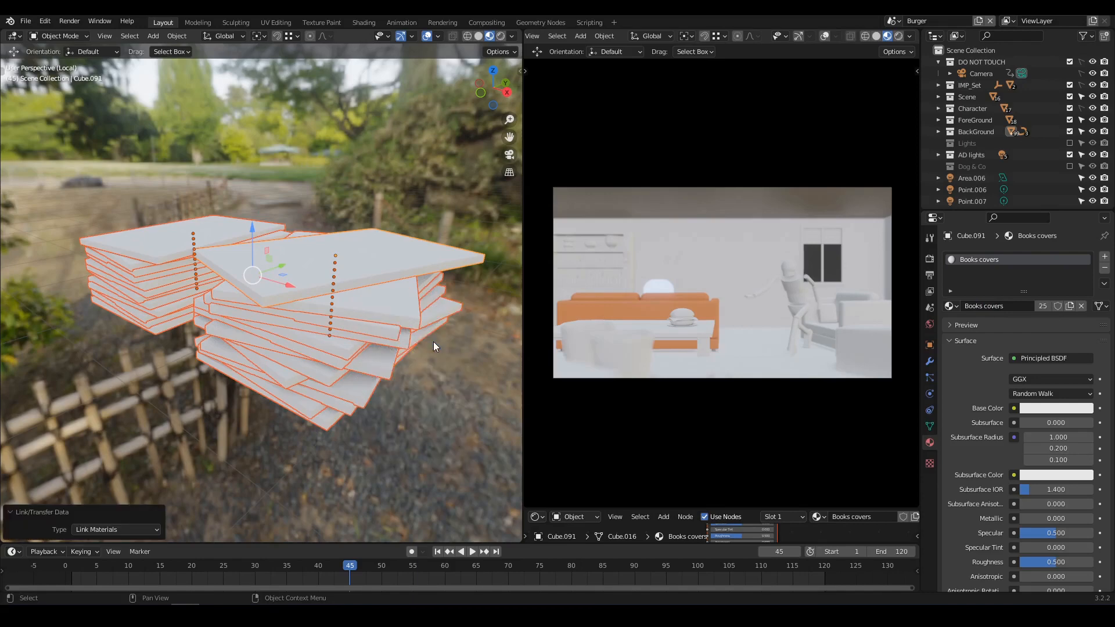
left_click(1033, 408)
left_click_drag(1039, 273, 1042, 269)
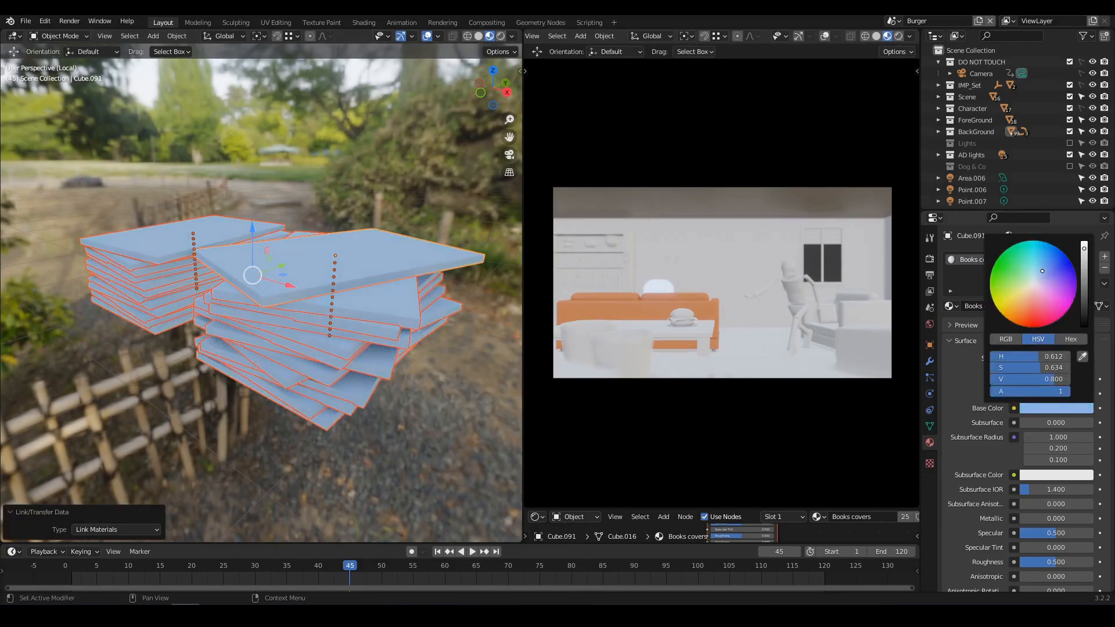
Step: Add Metal Chrome as the TV stand's second material and assign it to the stand's four legs
middle_click_drag(273, 314, 291, 345)
left_click(950, 324)
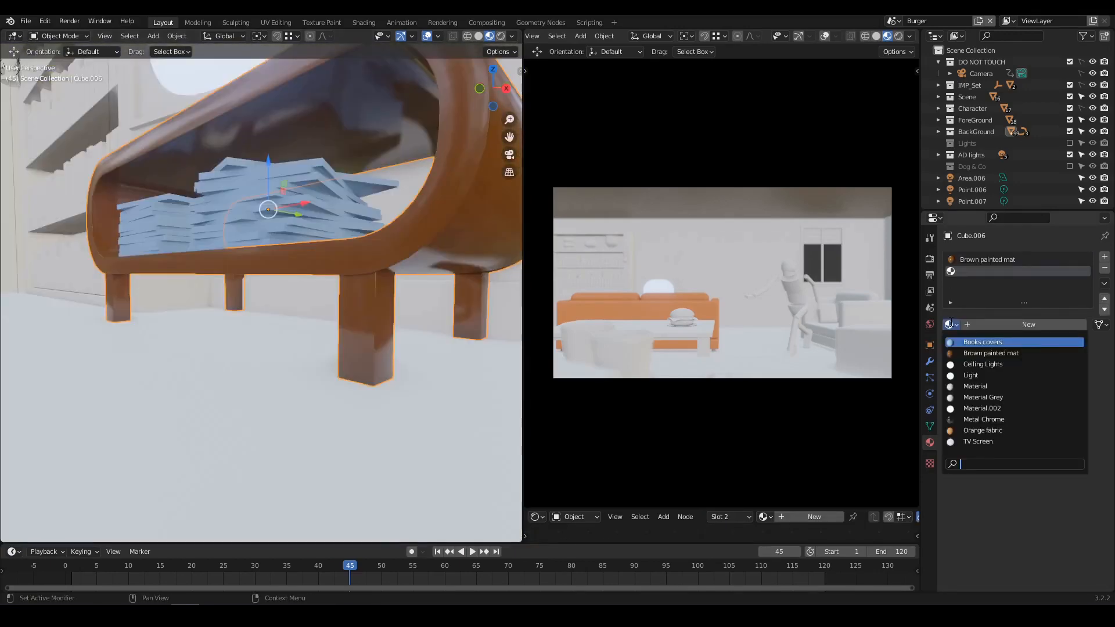
type("met")
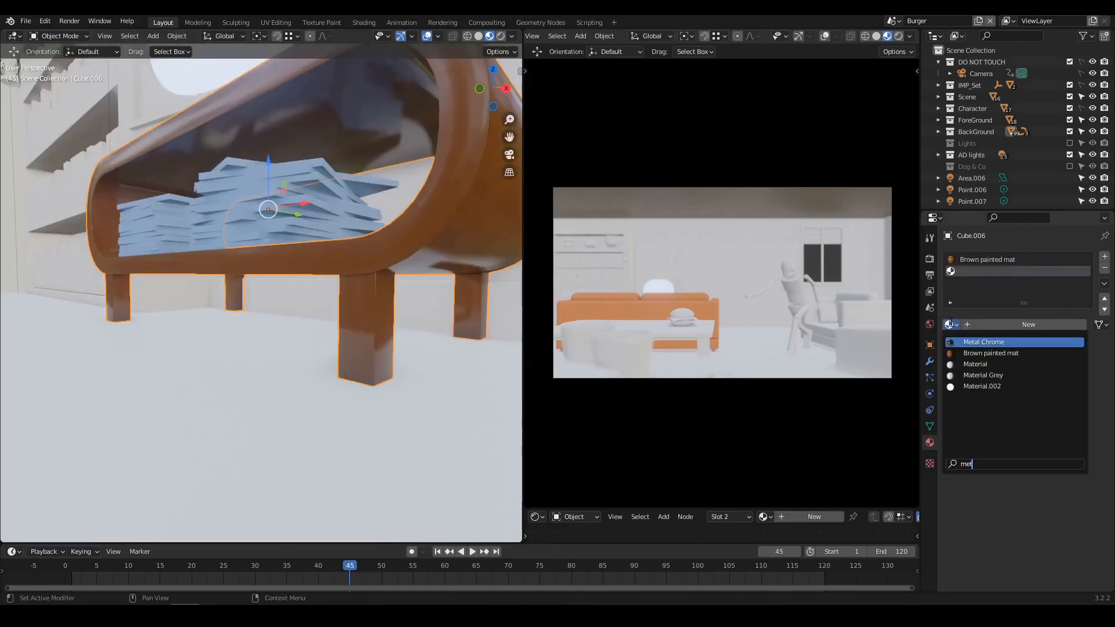
left_click(984, 341)
key("Tab")
middle_click_drag(417, 323, 370, 345)
key("l")
key("l")
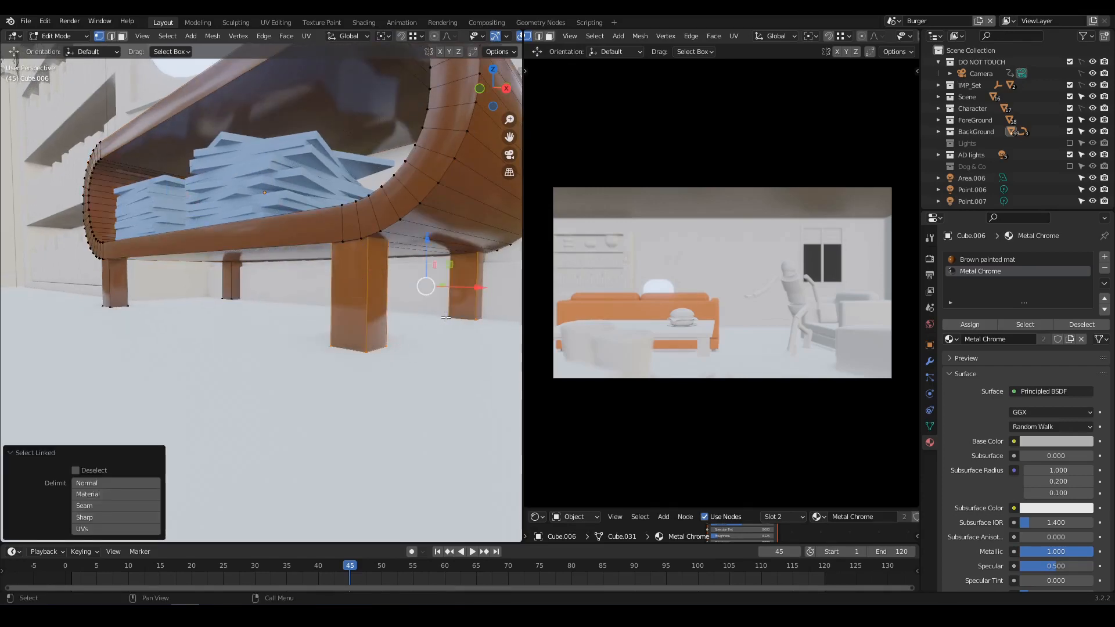
key("l")
key("l")
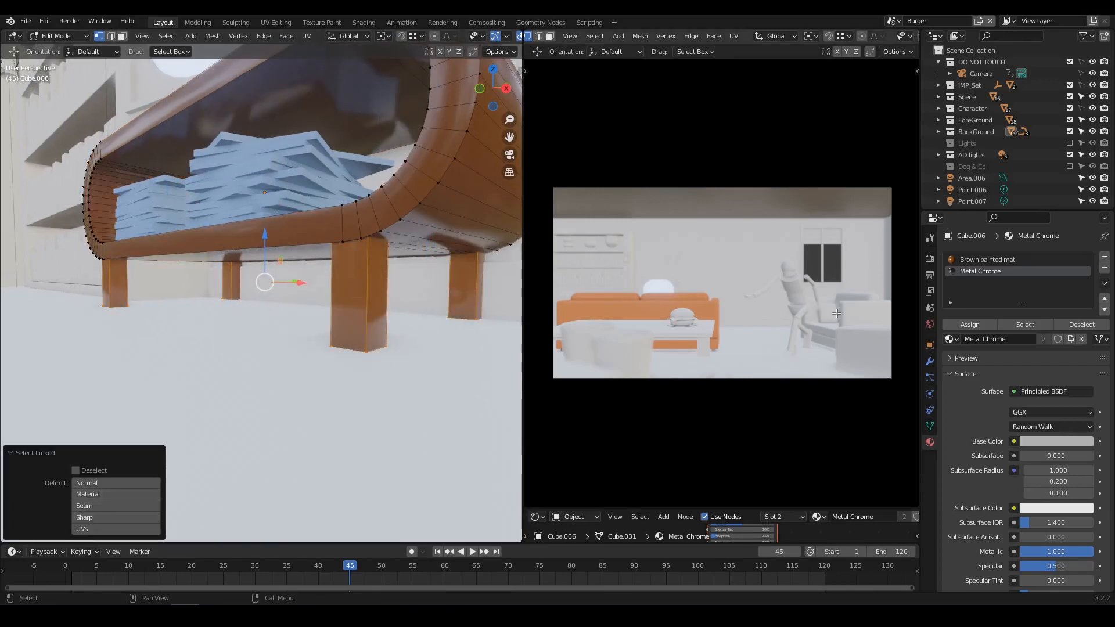
left_click(967, 323)
scroll(408, 349, "down", 3)
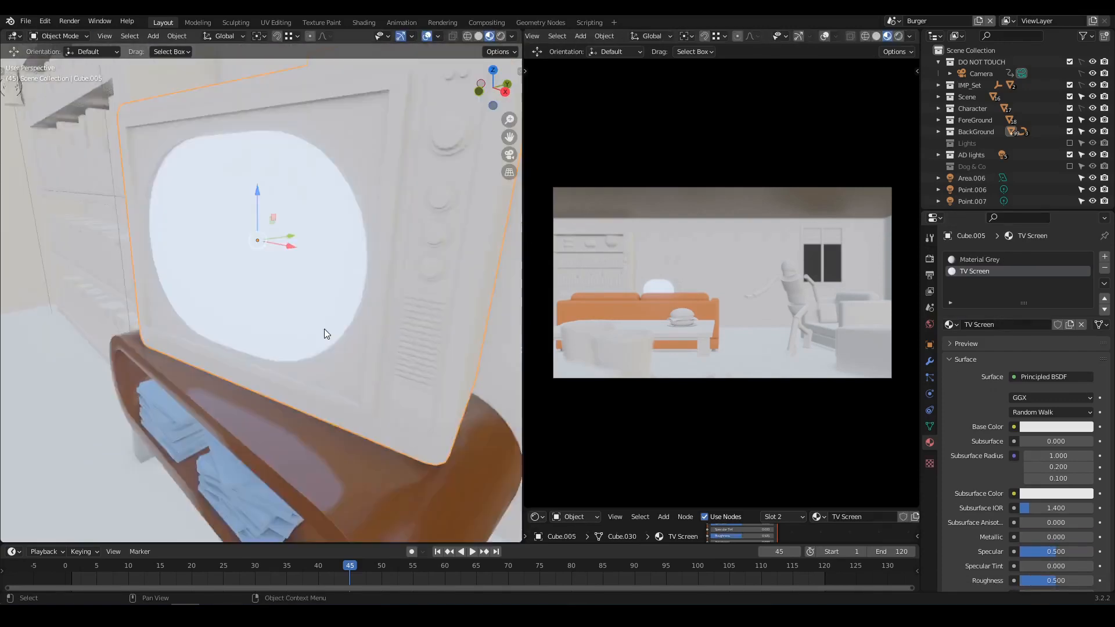
Step: Give the TV a Wood material in its first slot and a new material named Metal rough in a third slot
scroll(325, 328, "down", 2)
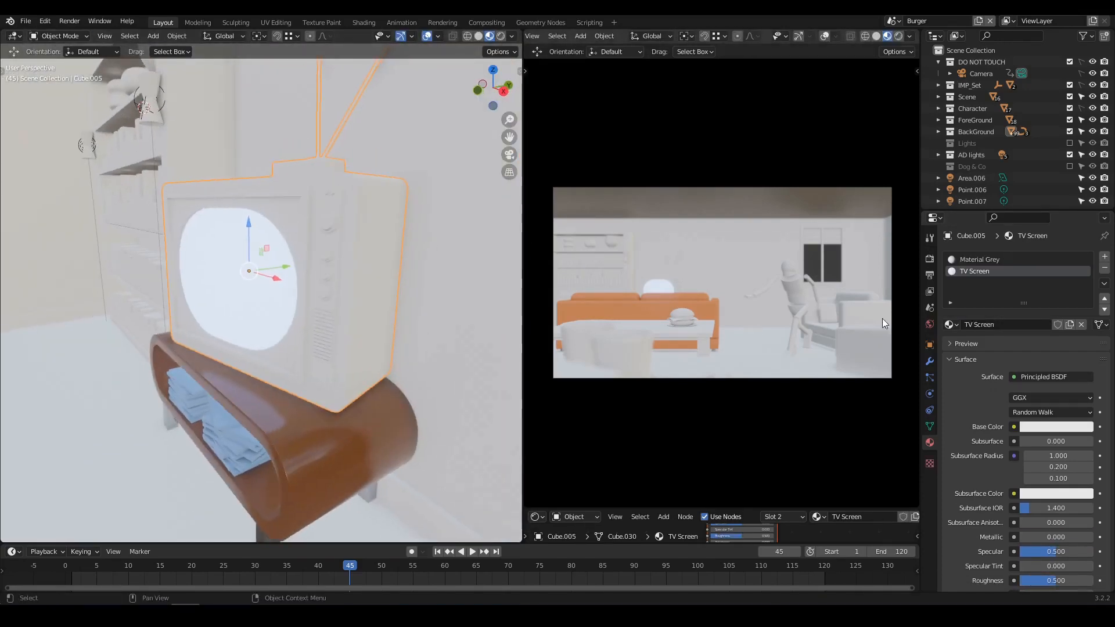
left_click(1105, 256)
left_click(1012, 323)
double_click(998, 325)
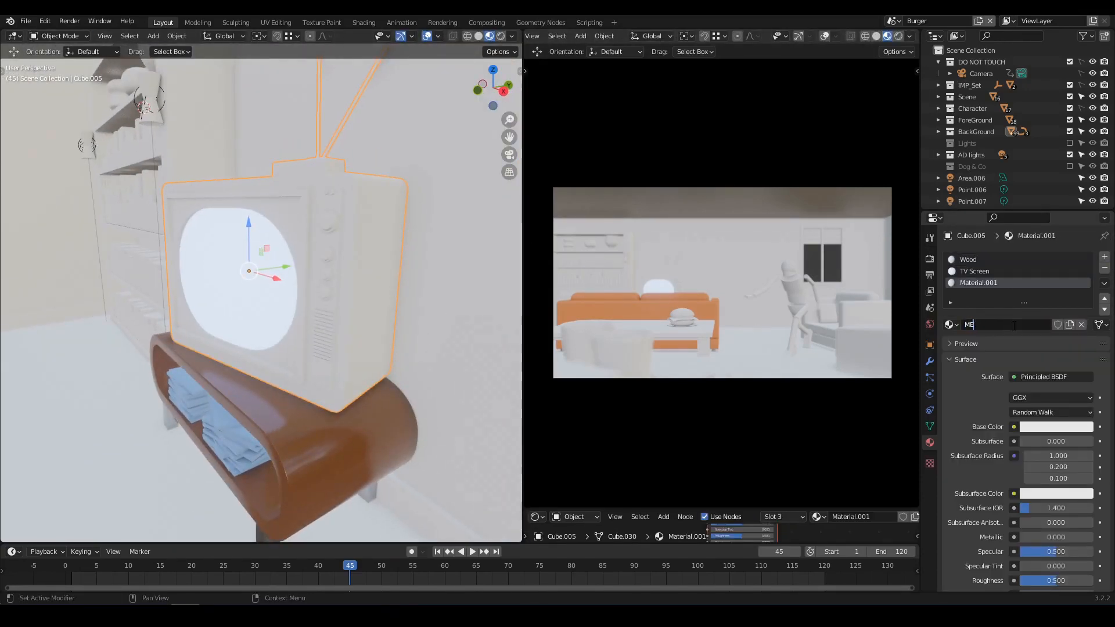
type("Metal rough")
key("Return")
Step: Select the TV's whole mesh in Edit Mode and deselect the faces that use the TV Screen material
key("Tab")
key("a")
left_click(975, 272)
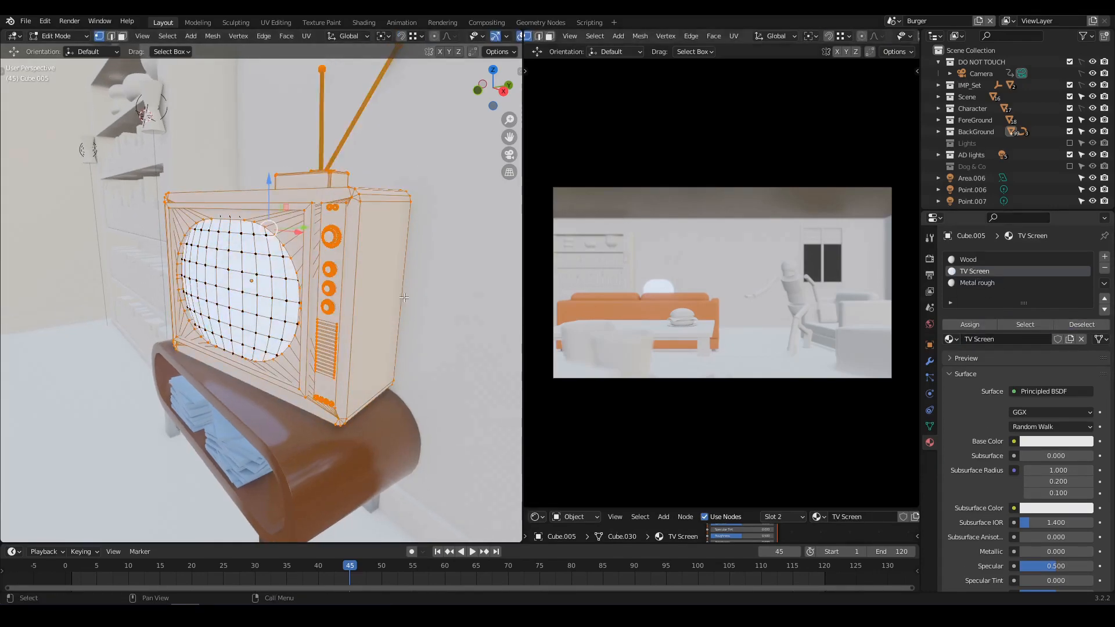
left_click(1081, 324)
Step: Set the Wood material's base color to dark brown and its roughness to 0.586
left_click(969, 260)
left_click(1056, 441)
left_click(1024, 348)
left_click_drag(1080, 286, 1080, 335)
middle_click_drag(342, 314, 354, 361)
scroll(390, 332, "up", 6)
scroll(1055, 430, "down", 6)
left_click_drag(1056, 432, 1063, 432)
middle_click_drag(343, 340, 414, 339)
scroll(414, 340, "down", 5)
Step: Select the two antenna rods on the TV and assign them Metal Chrome in a new material slot
key("alt+a")
scroll(415, 340, "up", 3)
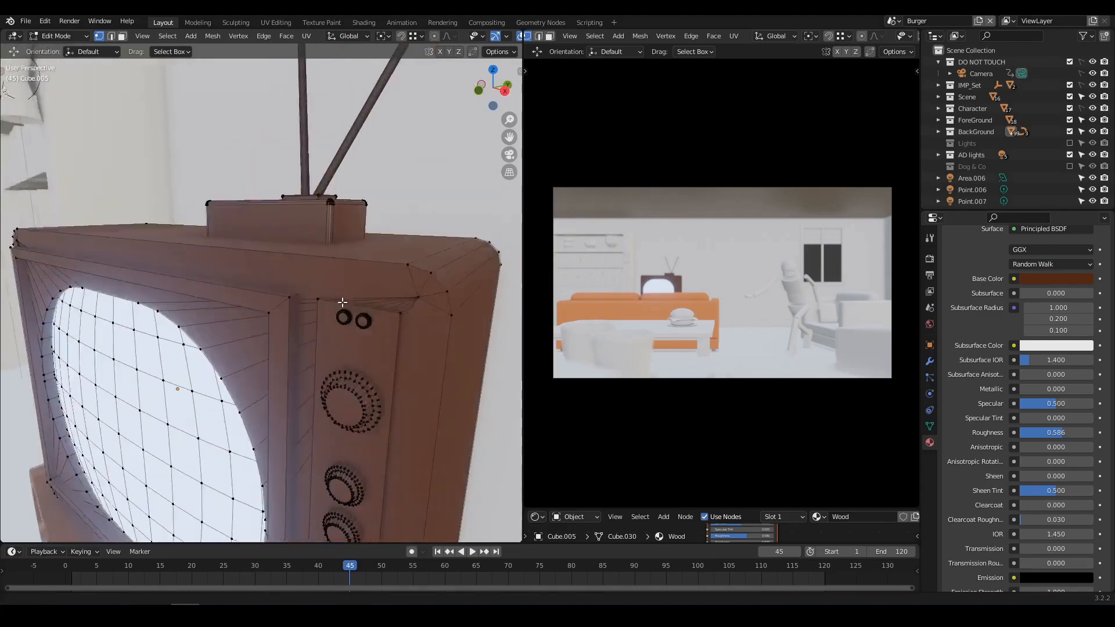
middle_click_drag(341, 302, 288, 487, "shift")
key("l")
key("l")
scroll(1000, 302, "up", 6)
left_click(1104, 256)
left_click(951, 339)
left_click(984, 434)
left_click(969, 325)
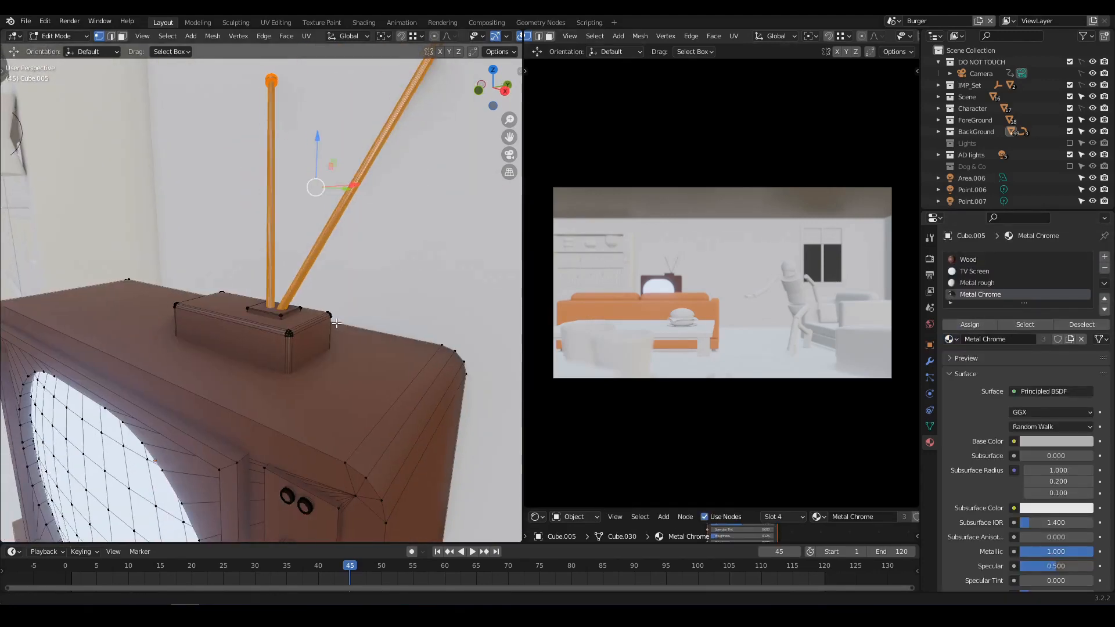
Step: Assign the Metal rough material to the TV's antenna base, screen frame, control panel and knobs
key("alt+a")
middle_click_drag(244, 442, 303, 244, "shift")
key("l")
key("l")
key("l")
key("l")
key("l")
key("l")
key("l")
middle_click_drag(377, 493, 407, 232, "shift")
scroll(404, 400, "up", 3)
key("l")
scroll(404, 400, "down", 6)
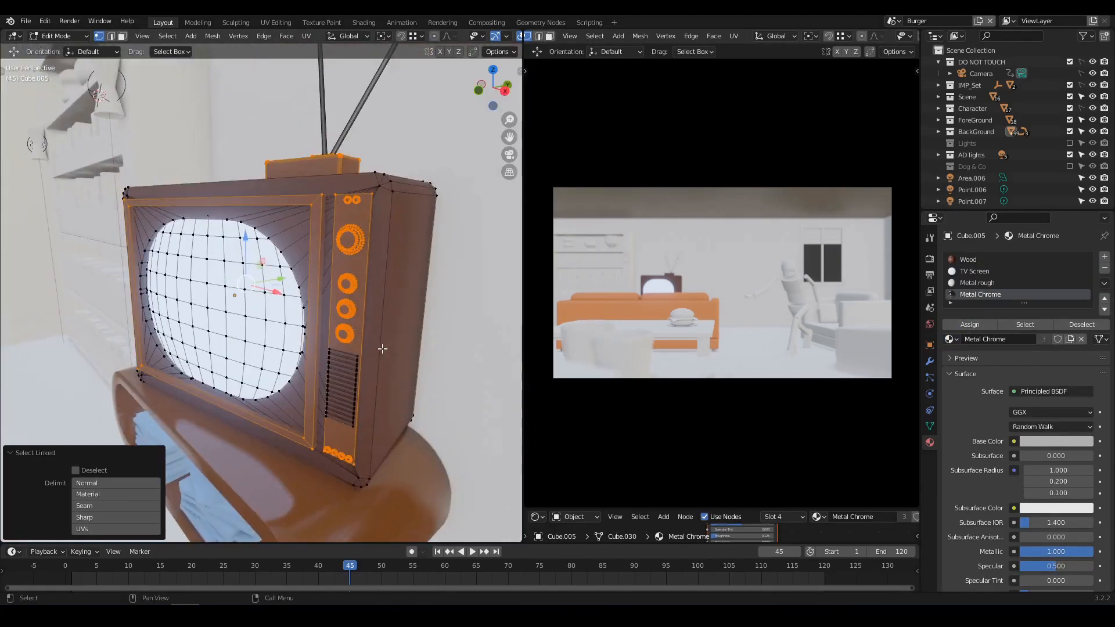
left_click(977, 283)
left_click(970, 324)
Step: Darken the Metal rough base color to mid grey and set its Metallic to 1.000 and roughness to 0.320
left_click(1056, 441)
left_click_drag(1084, 280, 1084, 310)
scroll(1019, 453, "down", 4)
left_click_drag(1023, 459, 1094, 459)
middle_click_drag(441, 319, 442, 343)
scroll(1051, 410, "down", 3)
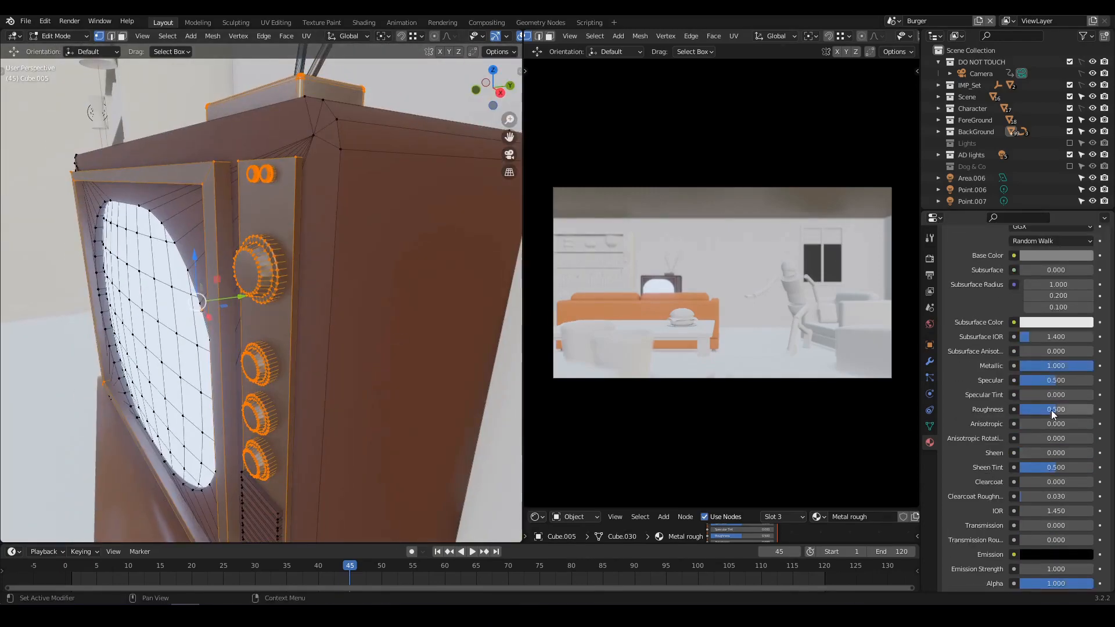
left_click_drag(1052, 410, 1039, 410)
Step: Select all speaker grille slats on the TV's control panel and assign them the Metal rough material
key("alt+a")
middle_click_drag(360, 372, 398, 386)
scroll(399, 385, "up", 4)
middle_click_drag(441, 502, 365, 417, "shift")
key("l")
key("l")
key("l")
key("l")
key("l")
key("l")
key("l")
key("l")
key("l")
key("l")
key("l")
key("l")
key("l")
key("l")
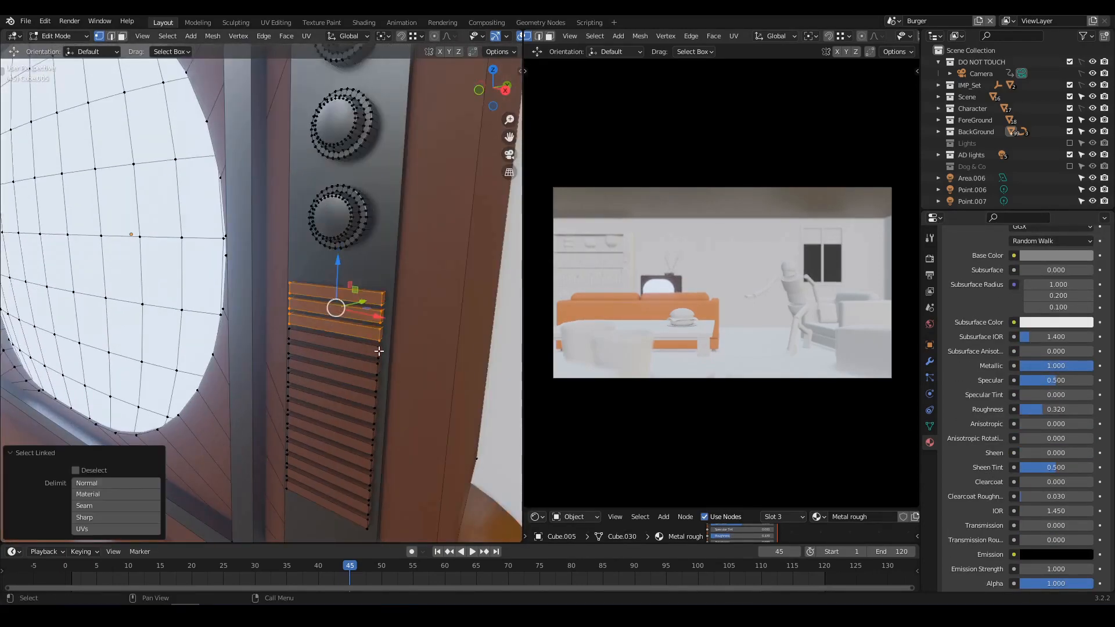
scroll(988, 331, "up", 7)
left_click(970, 325)
key("Tab")
scroll(262, 363, "down", 7)
Step: Select the TV's linked cabinet geometry and isolate the TV in the front orthographic view
middle_click_drag(273, 356, 347, 293)
scroll(316, 314, "up", 1)
key("Tab")
key("l")
scroll(331, 293, "down", 1)
key("slash")
key("KP_1")
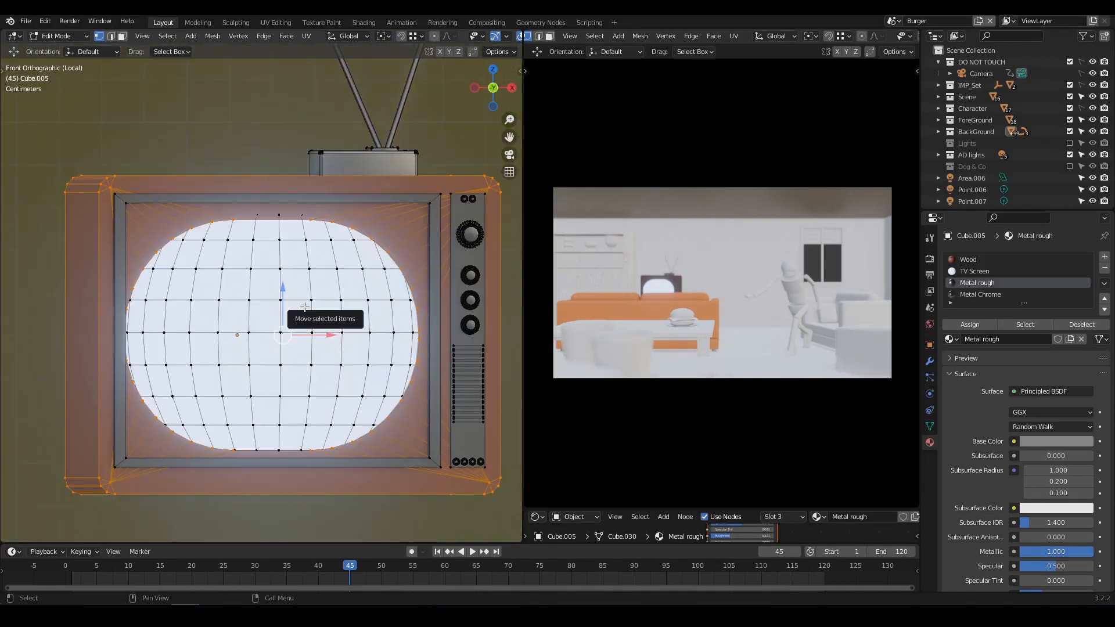
Step: Turn on X-ray and knife-cut the cabinet front vertically between the screen frame and the control panel
key("alt+z")
mouse_move(306, 488)
middle_mouse_down("shift")
mouse_move(269, 460)
mouse_move(300, 480)
middle_mouse_up("shift")
key("k")
left_click(406, 447)
left_click(408, 166)
key("Return")
Step: Move the cabinet front's upper-left inner corner vertices to adjust the edge around the screen frame
scroll(88, 179, "up", 8)
left_click_drag(61, 116, 176, 217)
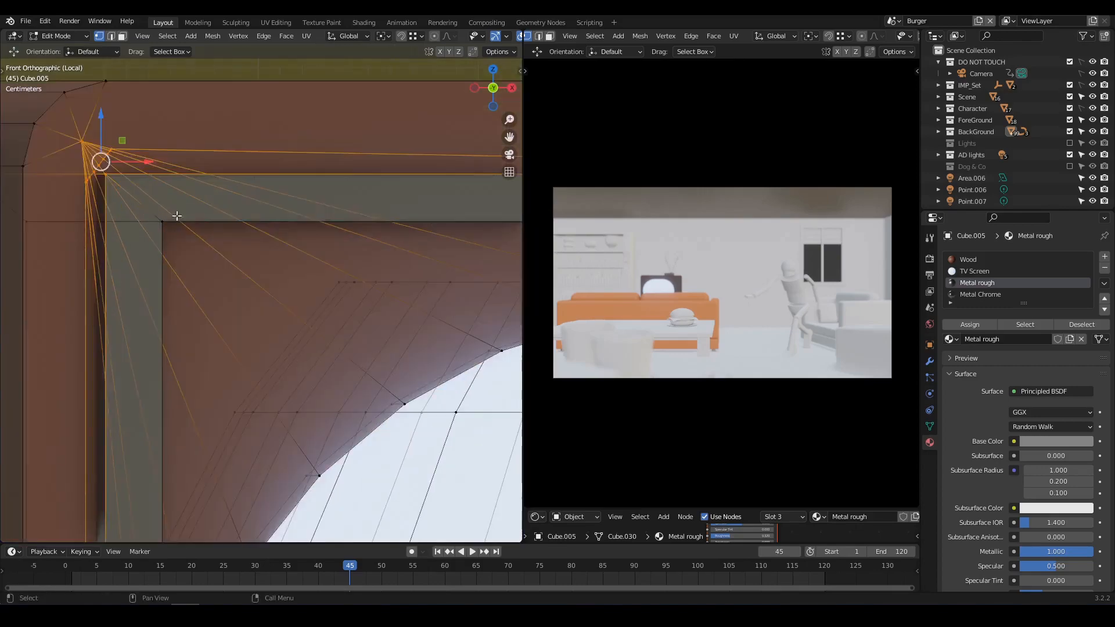
key("g")
left_click(218, 308)
Step: Move the new cut's lower vertices between the screen frame and the control panel
scroll(233, 302, "down", 7)
middle_click_drag(274, 383, 290, 215, "shift")
scroll(314, 323, "down", 3)
middle_click_drag(314, 323, 58, 349, "shift")
left_click_drag(308, 201, 329, 406)
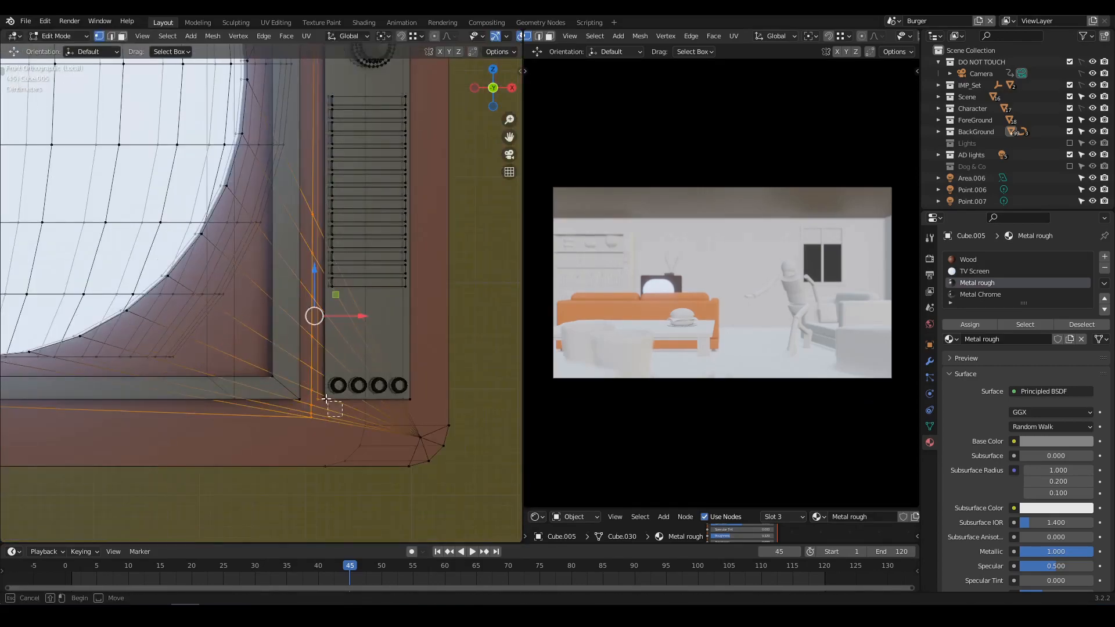
key("g")
left_click(287, 386)
Step: Move another group of cabinet front vertices by -0.029299 m in X and -0.008447 m in Z
middle_click_drag(286, 386, 299, 522, "shift")
left_click_drag(335, 152, 343, 345)
scroll(364, 189, "up", 5)
key("g")
left_click(331, 359)
scroll(332, 354, "down", 8)
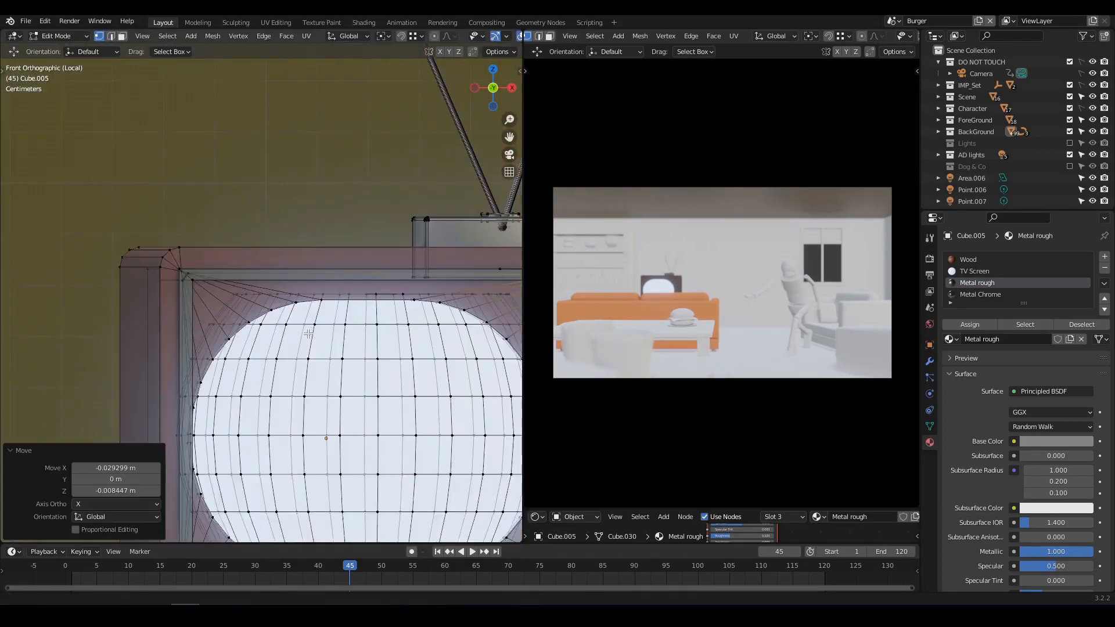
Step: Select the cabinet faces surrounding the TV screen in face mode and assign them the Metal rough material
key("a")
middle_click_drag(314, 302, 372, 244)
key("alt+a")
key("3")
key("l")
key("c")
mouse_move(399, 215)
left_mouse_down("shift")
mouse_move(100, 439)
mouse_move(93, 232)
left_mouse_up("shift")
key("Escape")
mouse_move(313, 343)
middle_mouse_down()
mouse_move(273, 351)
mouse_move(307, 359)
middle_mouse_up()
key("alt+a")
Step: Leave Edit Mode and local view to show the TV back in the room
key("Tab")
scroll(307, 359, "down", 1)
key("slash")
key("alt+a")
middle_click_drag(345, 318, 345, 308)
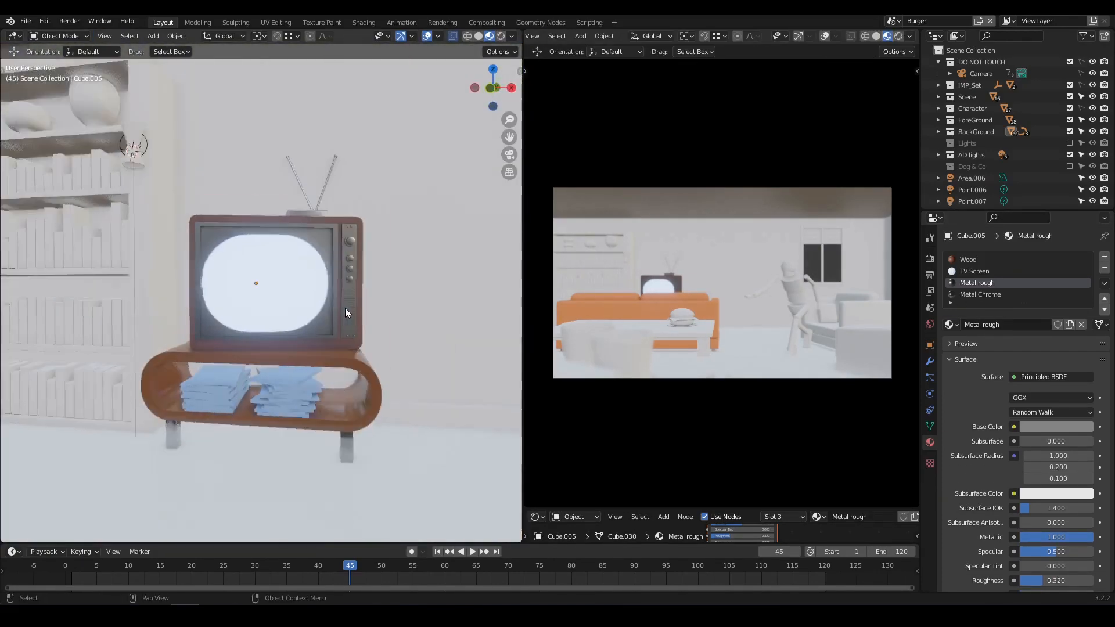
Step: Give the bookcase the Wood material, its books the Books covers material and its vases the Brown painted mat material
scroll(343, 310, "down", 1)
middle_click_drag(227, 302, 370, 294, "shift")
scroll(291, 320, "up", 1)
left_click(288, 321)
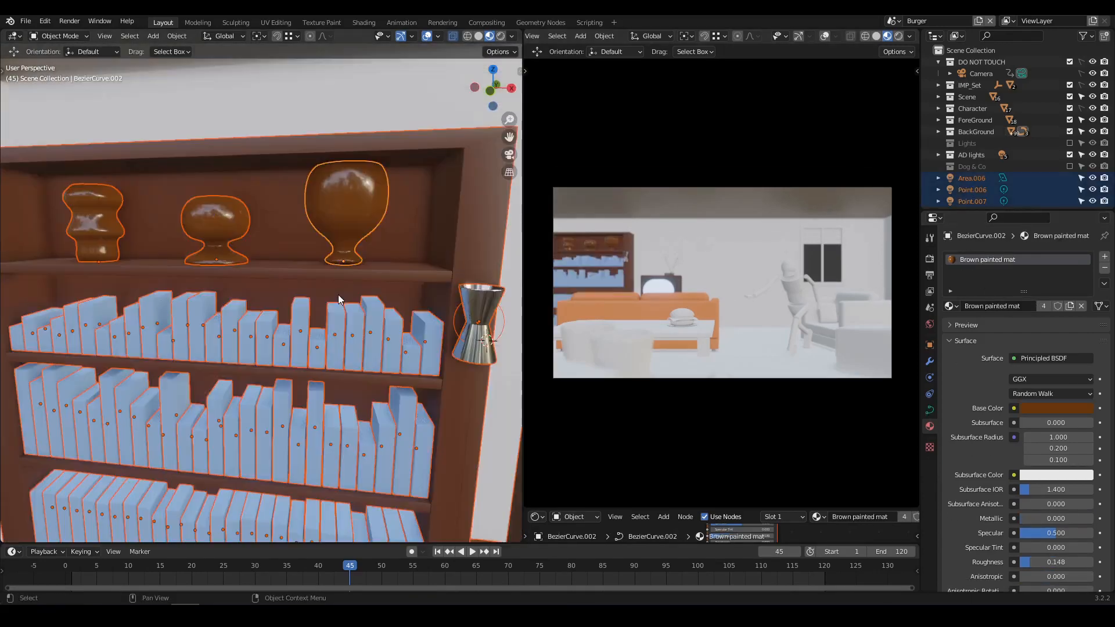
key("alt+a")
scroll(338, 308, "down", 2)
middle_click_drag(339, 330, 331, 250, "shift")
scroll(400, 276, "down", 1)
middle_click_drag(399, 277, 320, 294, "shift")
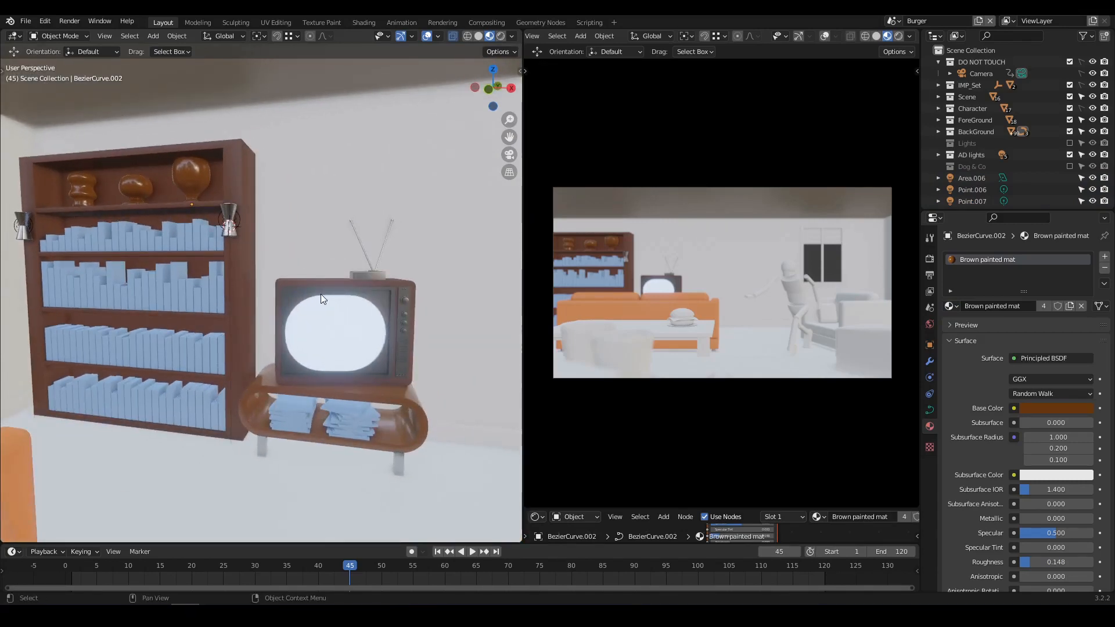
scroll(343, 308, "down", 3)
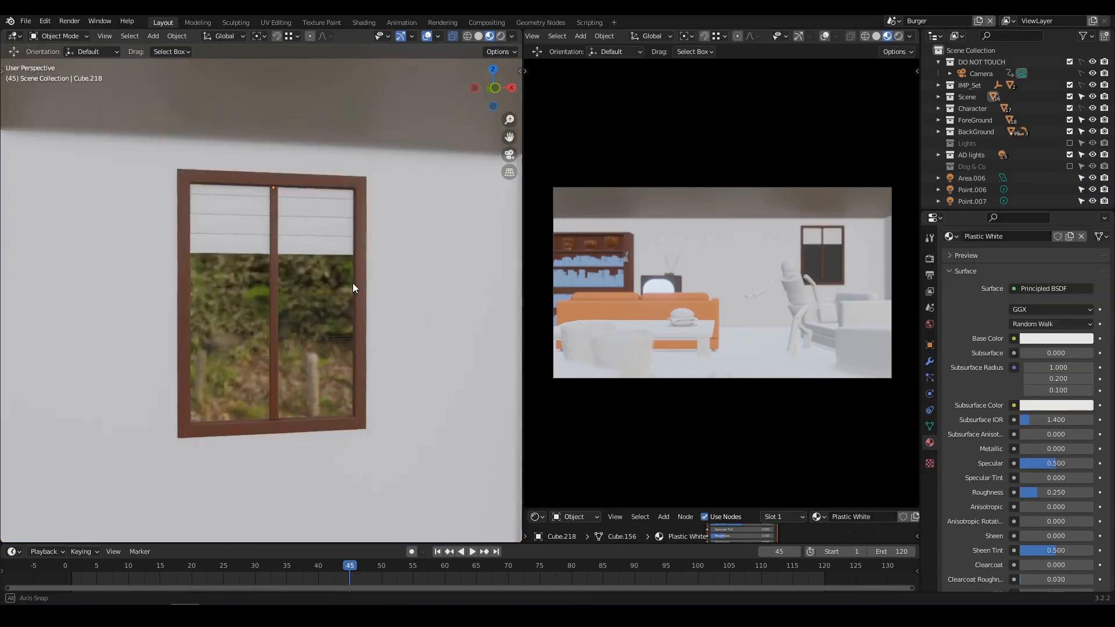
Step: Select all parts of the grey armchair and link the couch's Orange fabric material to them
scroll(316, 364, "down", 5)
middle_click_drag(316, 364, 338, 325, "shift")
scroll(371, 331, "up", 4)
left_click(340, 343)
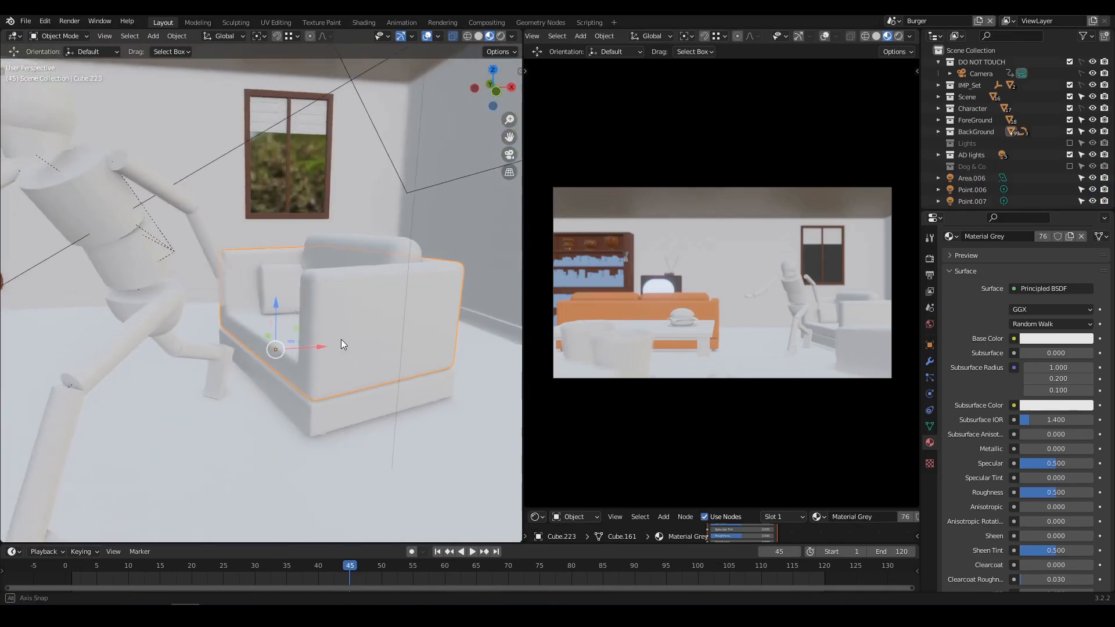
scroll(343, 358, "up", 3)
left_click(320, 372, "shift")
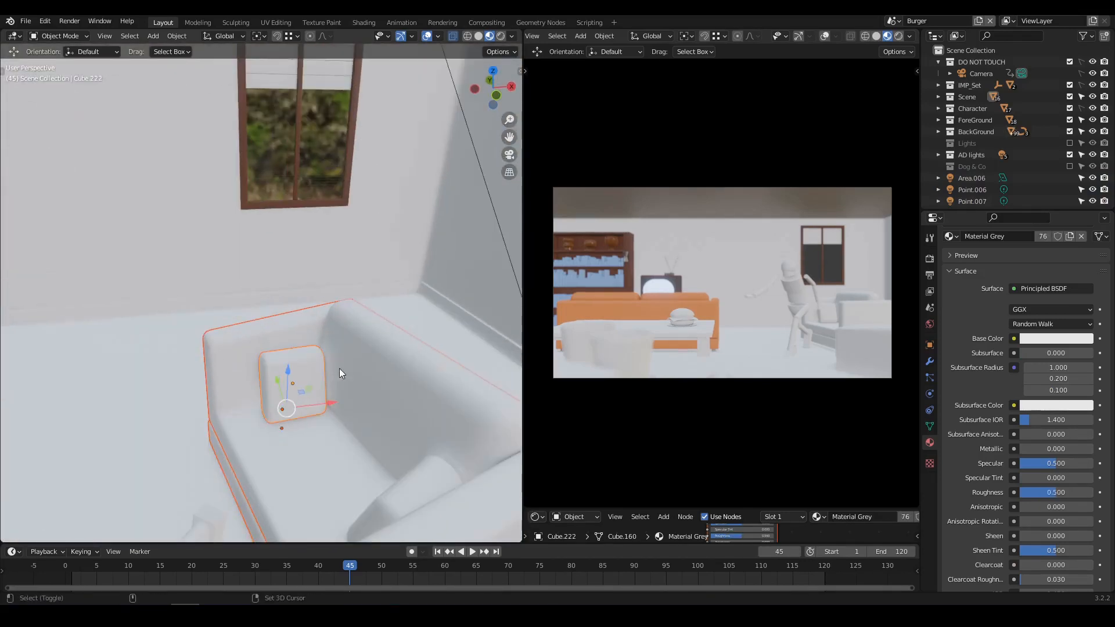
left_click(343, 371, "shift")
middle_click_drag(387, 395, 235, 347)
left_click(449, 399, "shift")
scroll(232, 349, "up", 2)
left_click(148, 351, "shift")
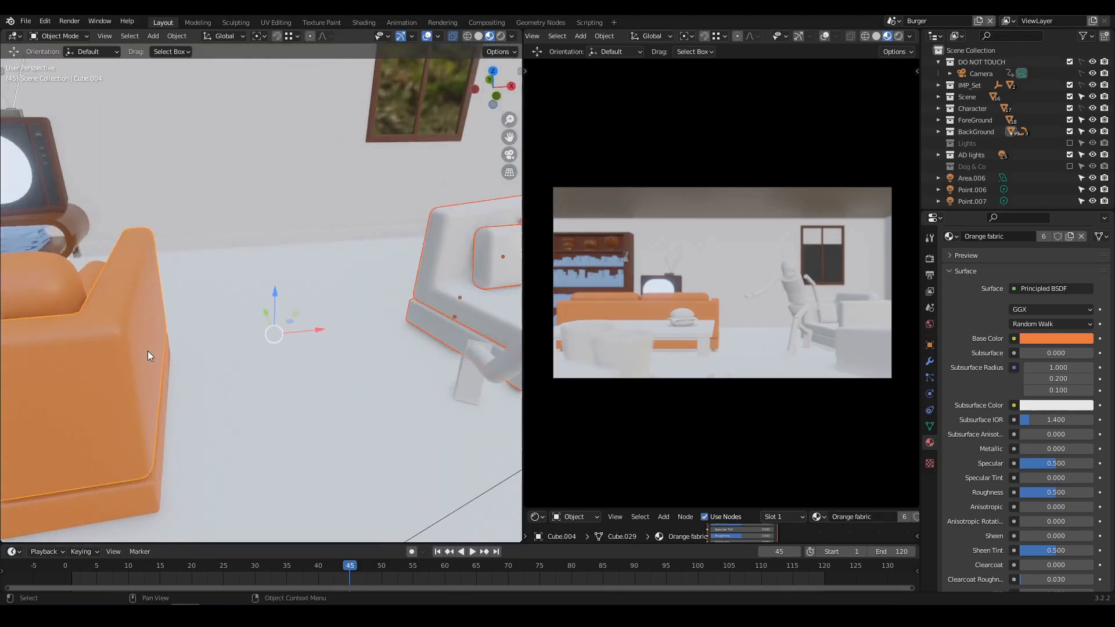
key("ctrl+l")
left_click(147, 352)
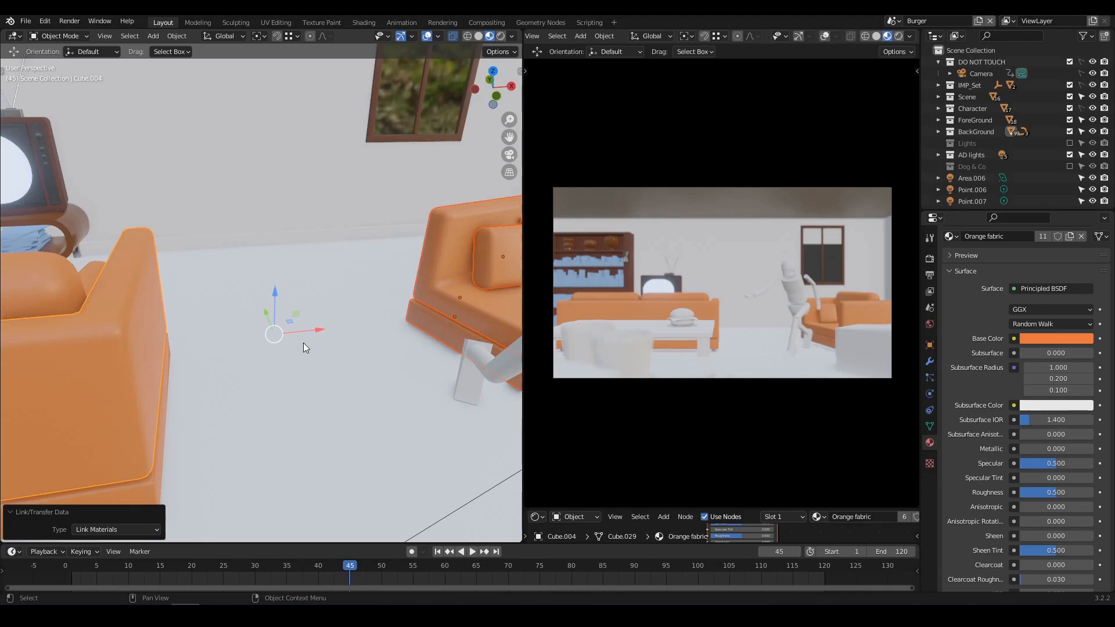
Step: Link the couch leg's Metal Chrome material to the armchair's front leg
middle_click_drag(303, 343, 250, 327)
middle_click_drag(360, 395, 306, 315, "shift")
scroll(305, 312, "up", 3)
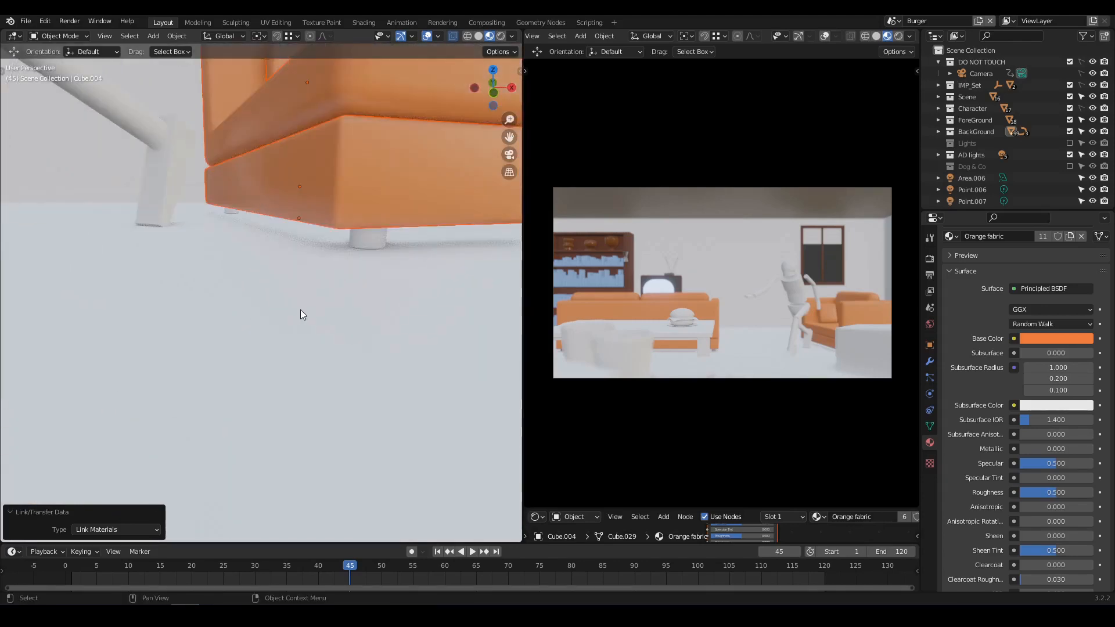
left_click(359, 242)
middle_click_drag(187, 263, 219, 243, "shift")
left_click(200, 234, "shift")
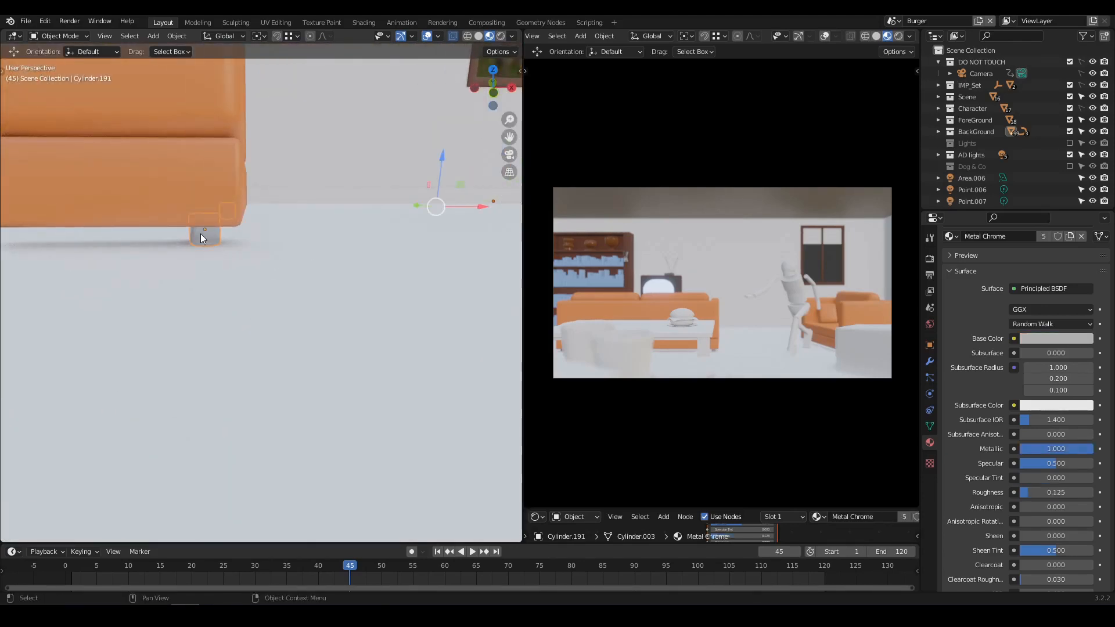
key("ctrl+l")
left_click(200, 233)
Step: Give the table under the burger the Brown painted mat material
scroll(323, 281, "down", 7)
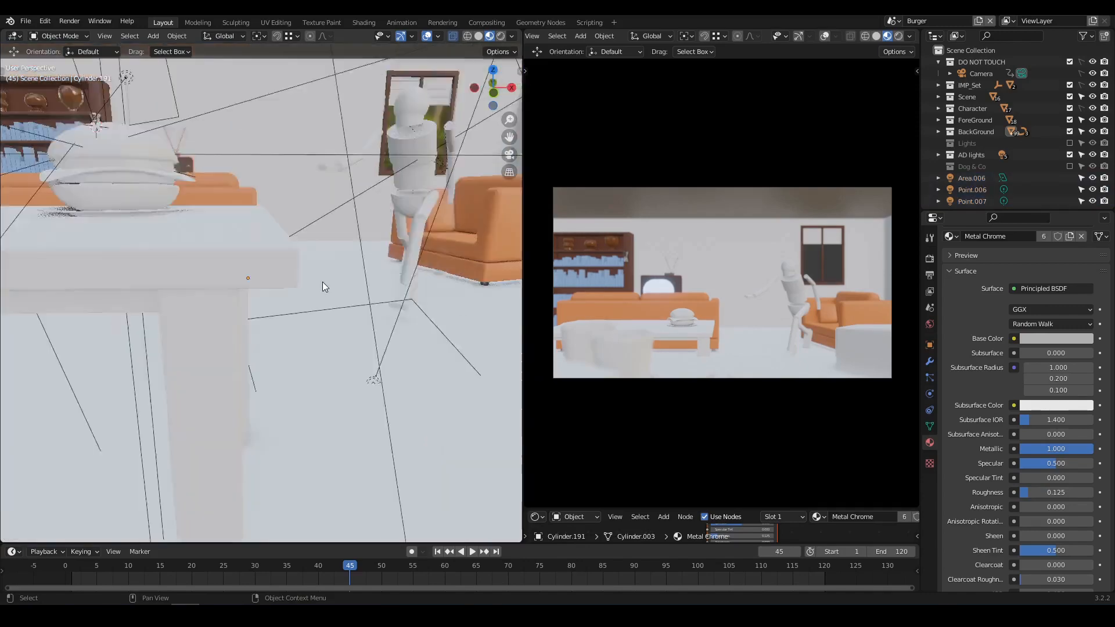
mouse_move(322, 281)
middle_mouse_down()
mouse_move(344, 270)
mouse_move(281, 305)
mouse_move(317, 302)
middle_mouse_up()
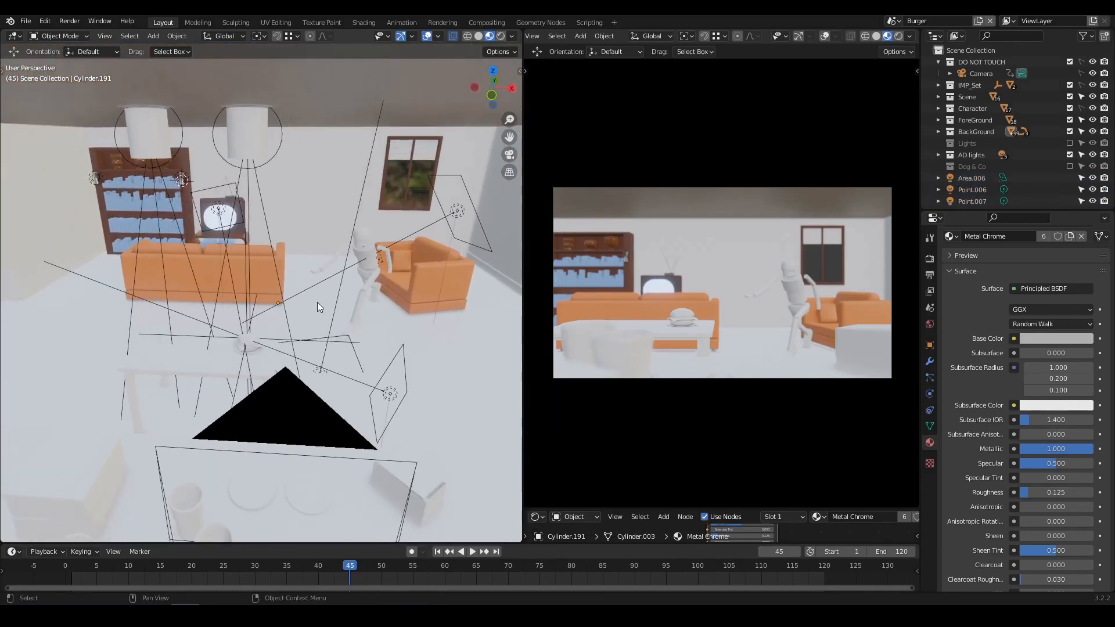
scroll(312, 344, "down", 2)
scroll(312, 343, "up", 4)
middle_click_drag(313, 343, 329, 292)
left_click(307, 288)
scroll(306, 287, "up", 5)
scroll(952, 331, "up", 3)
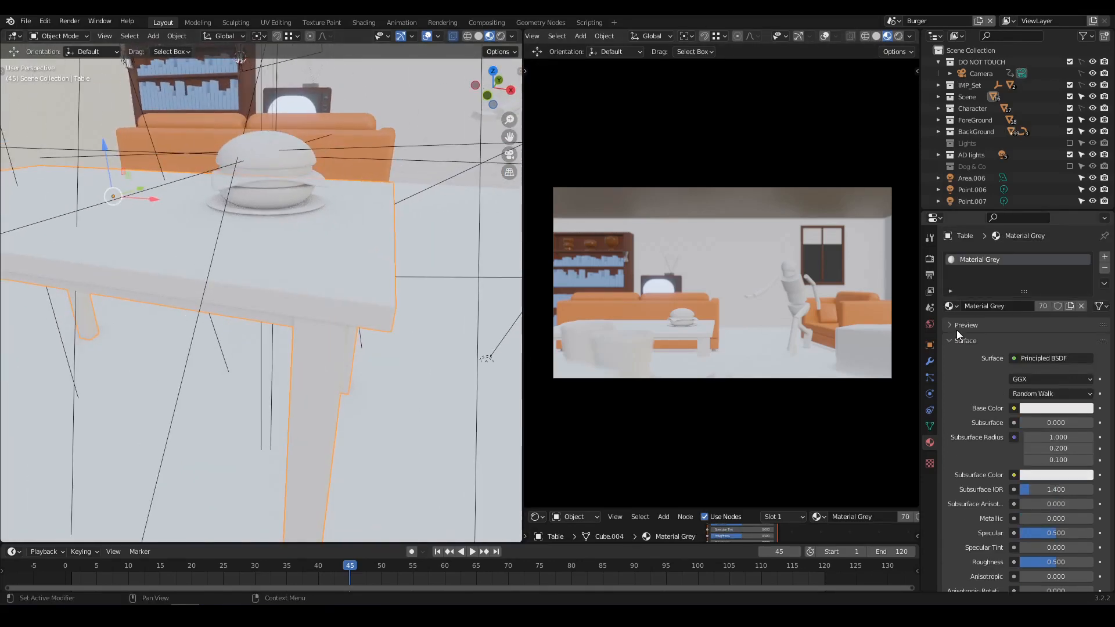
left_click(952, 306)
left_click(987, 334)
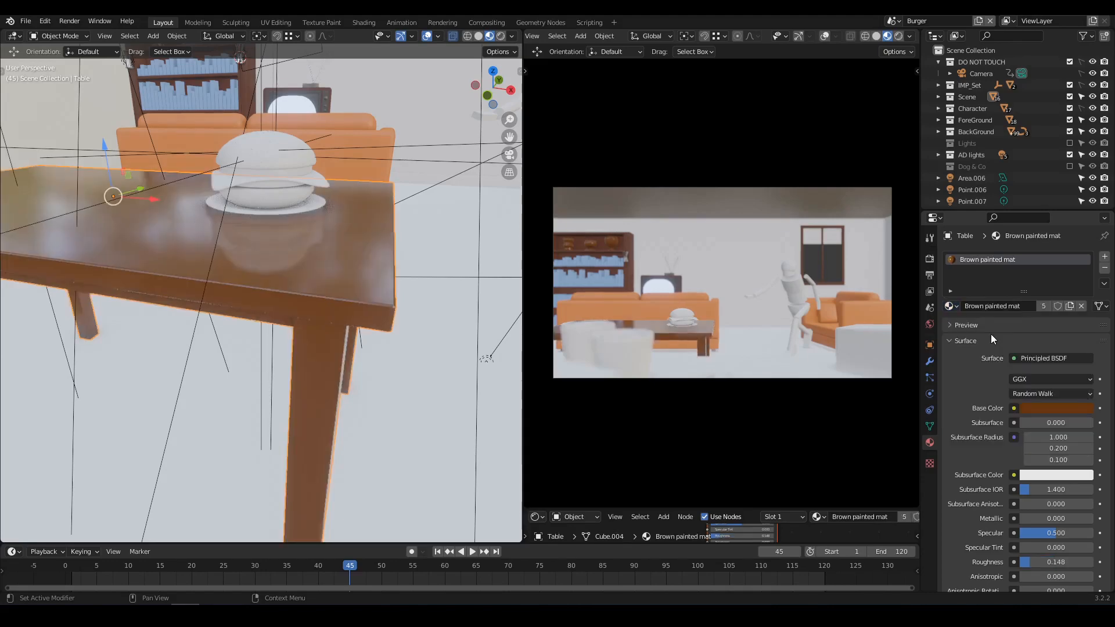
Step: Replace the burger plate's material with a new one named Porcelain White
middle_click_drag(280, 279, 283, 285)
scroll(330, 281, "up", 2)
scroll(331, 283, "down", 4)
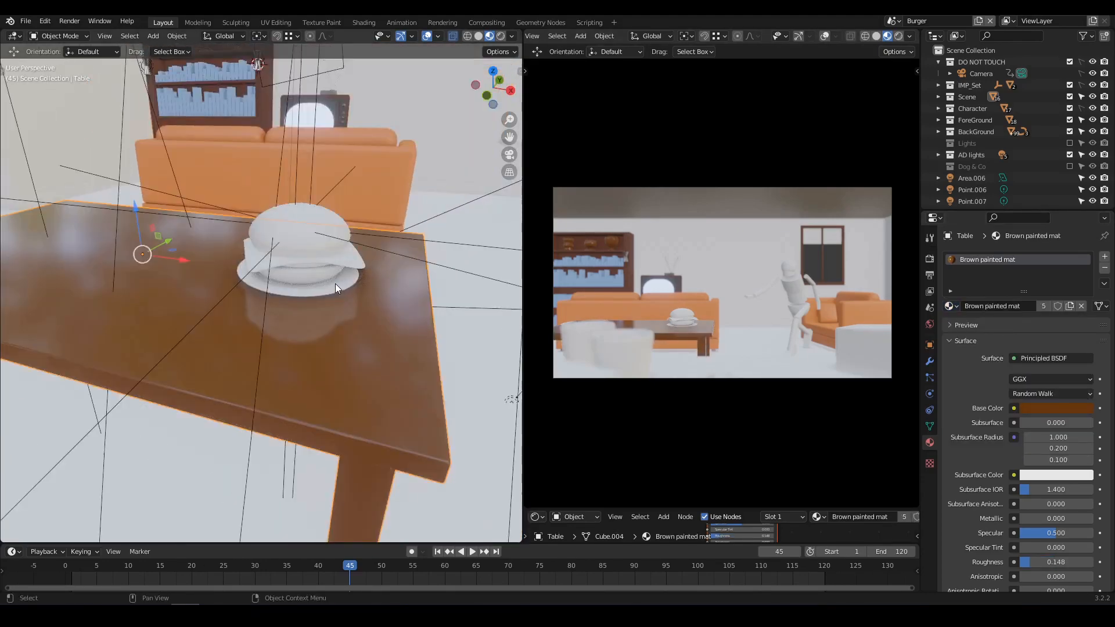
left_click(337, 287)
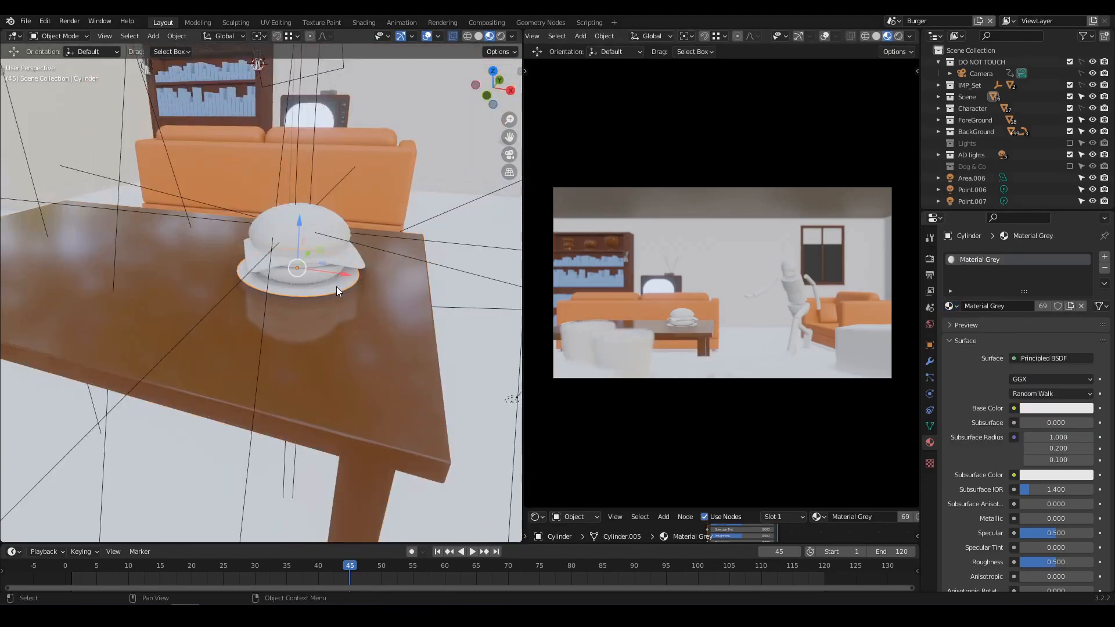
left_click(1081, 306)
left_click(1041, 306)
left_click(1034, 307)
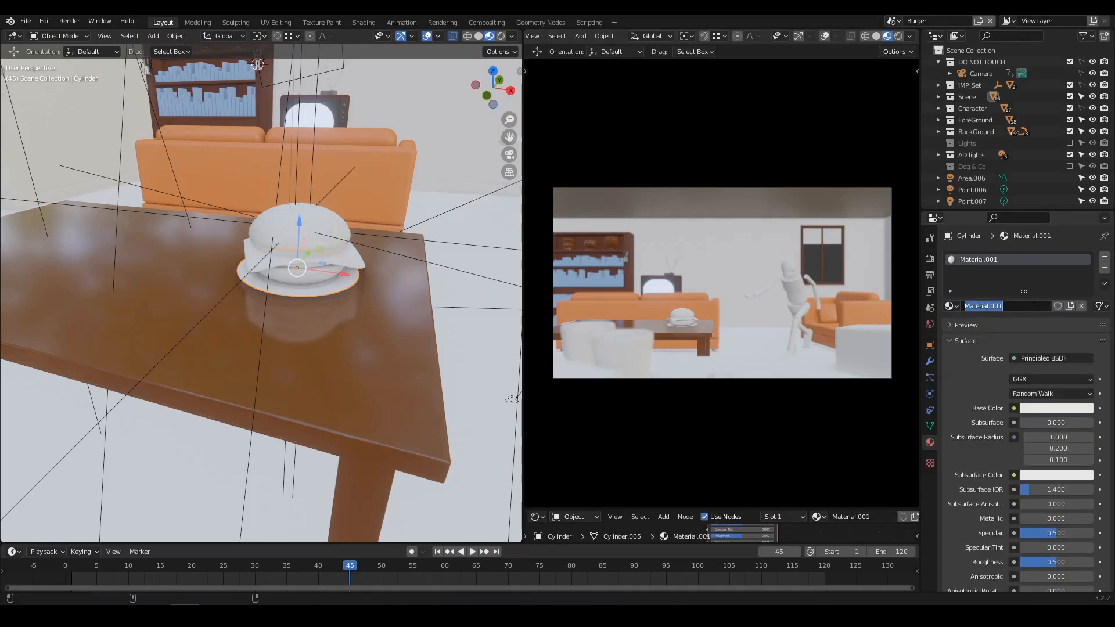
type("Porcelain White")
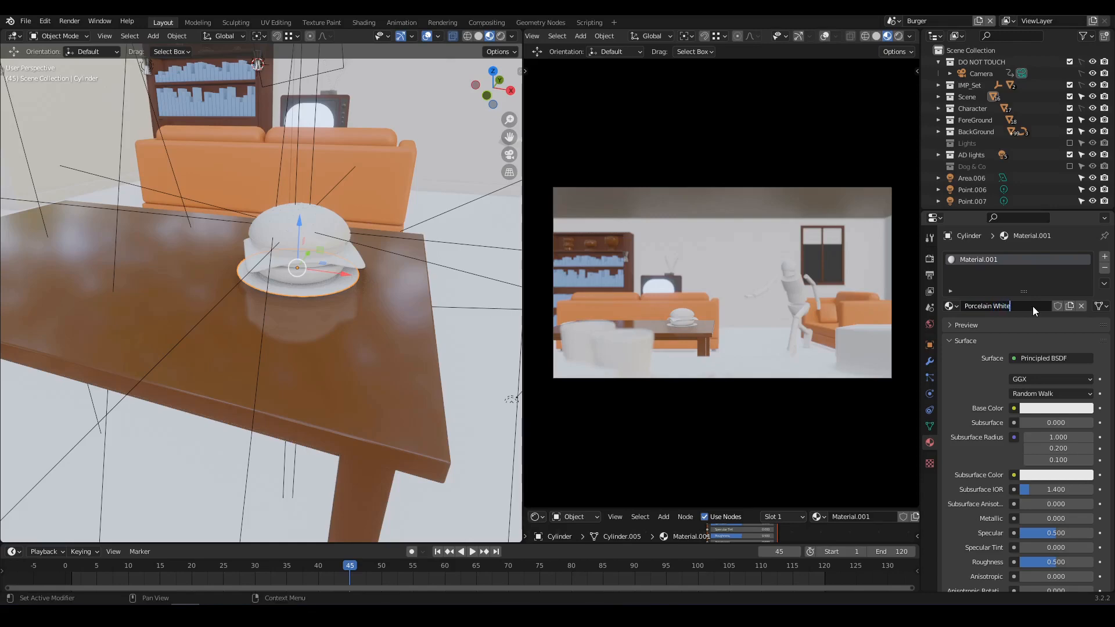
key("Return")
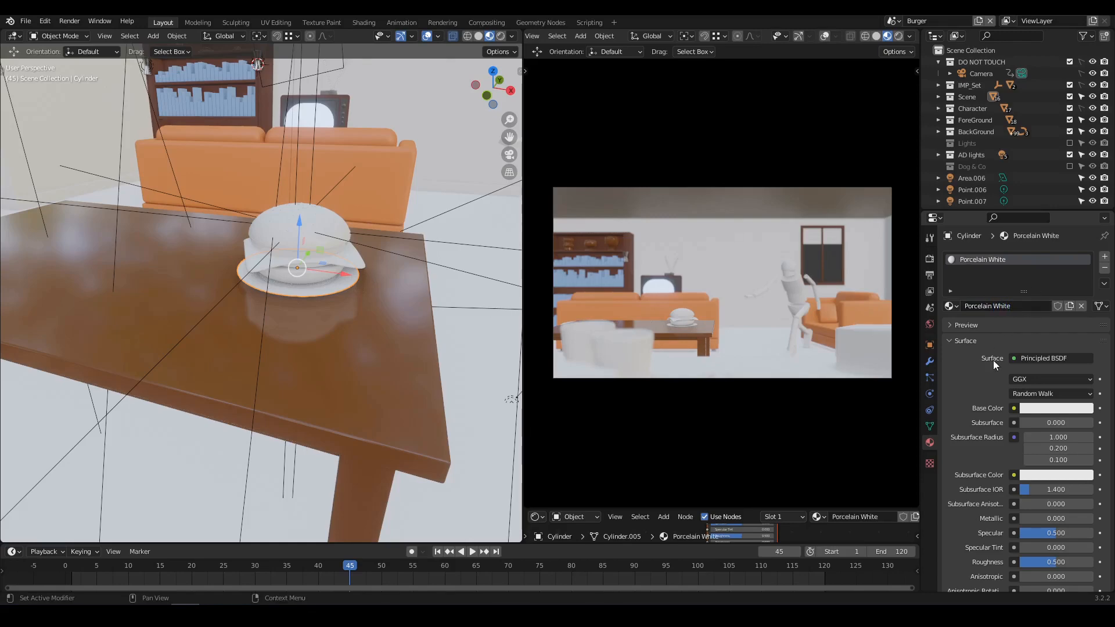
key("KP_Decimal")
middle_click_drag(353, 337, 319, 311)
scroll(409, 316, "up", 2)
scroll(318, 311, "down", 2)
scroll(979, 399, "down", 2)
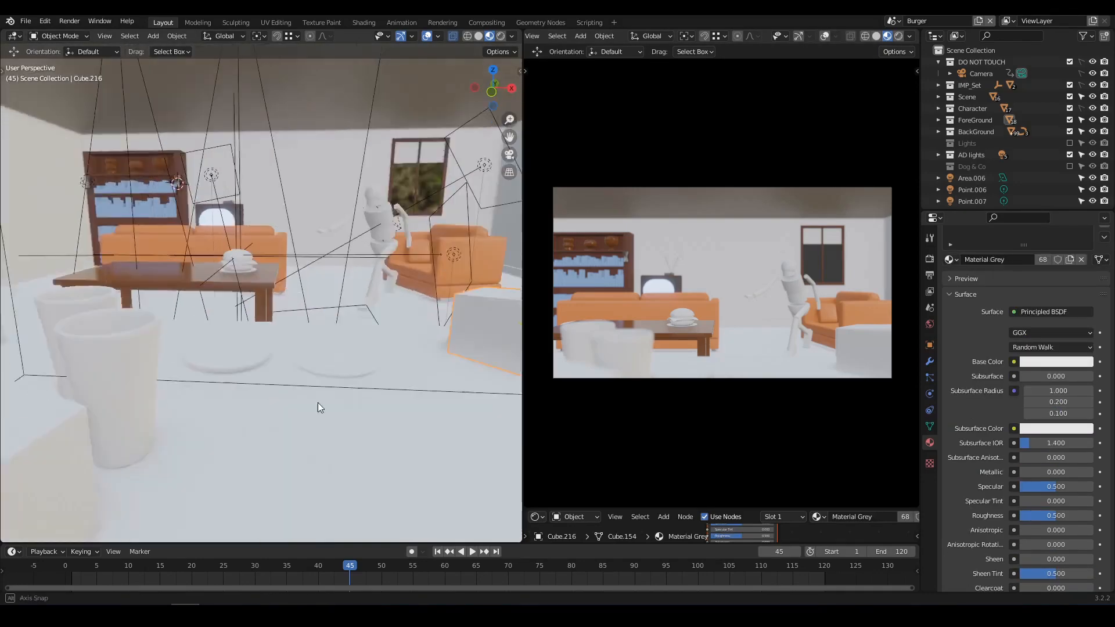
Step: Give the active box on the foreground counter a new material named Cardboard boxes
middle_click_drag(319, 407, 315, 378)
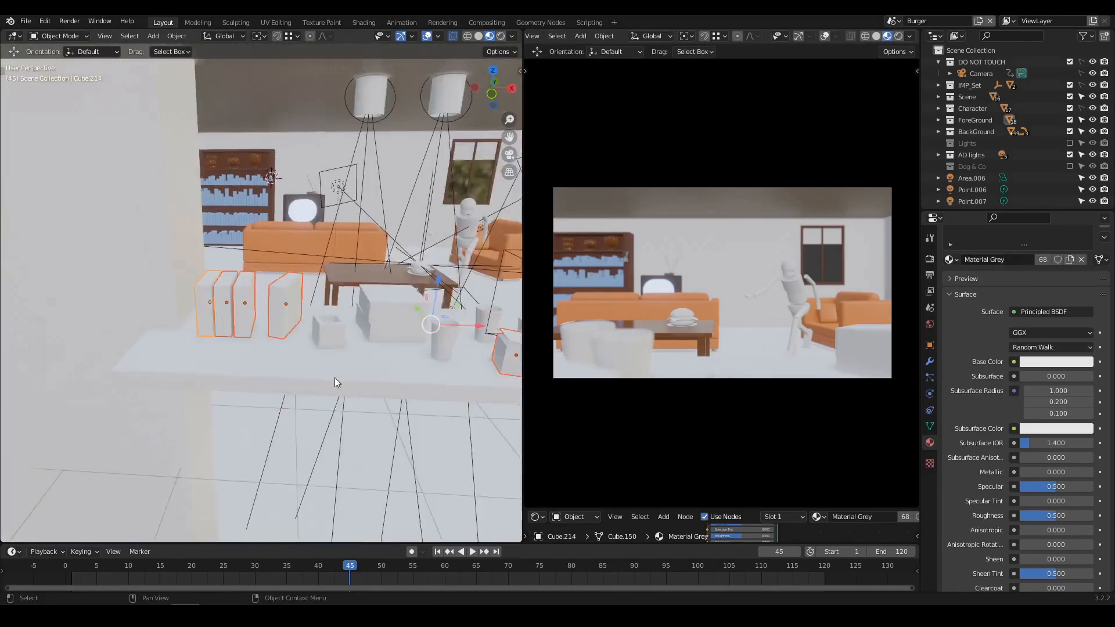
scroll(992, 336, "up", 2)
left_click(1044, 306)
double_click(1011, 307)
type("Cardboard bo")
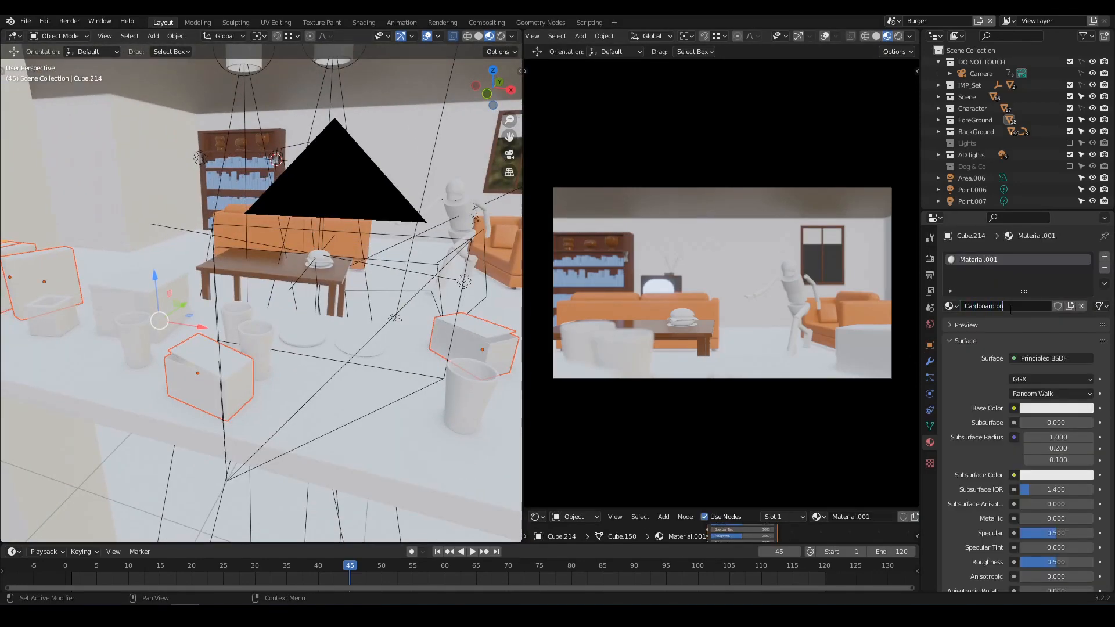
type("xes")
key("Return")
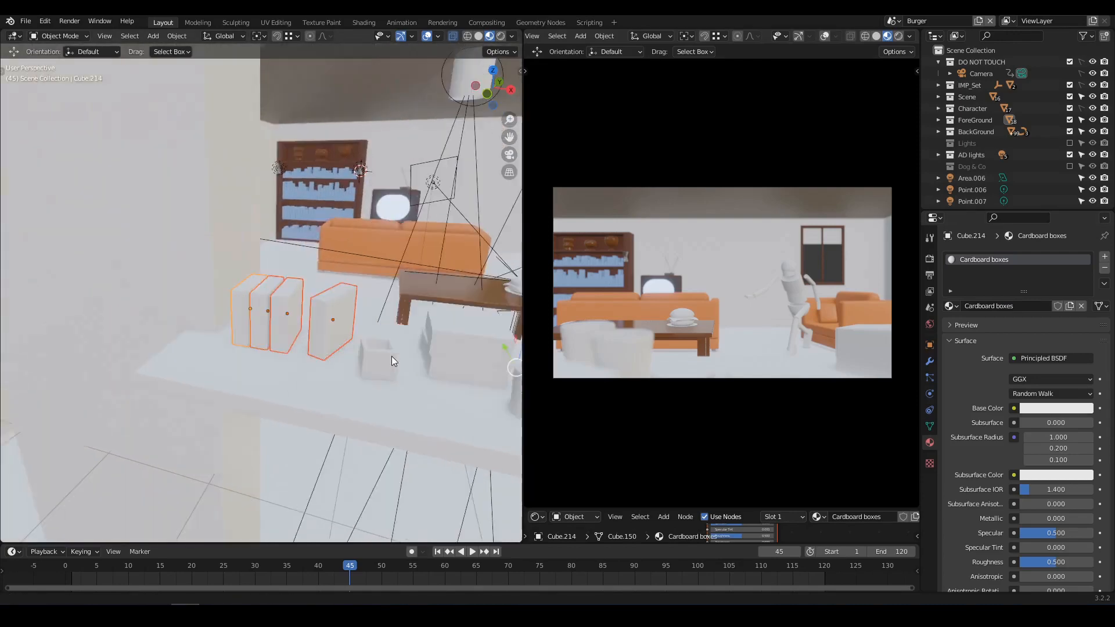
Step: Give Cardboard boxes a pale cyan base color and roughness 0.414, and link the material to the other selected boxes
left_click(1045, 408)
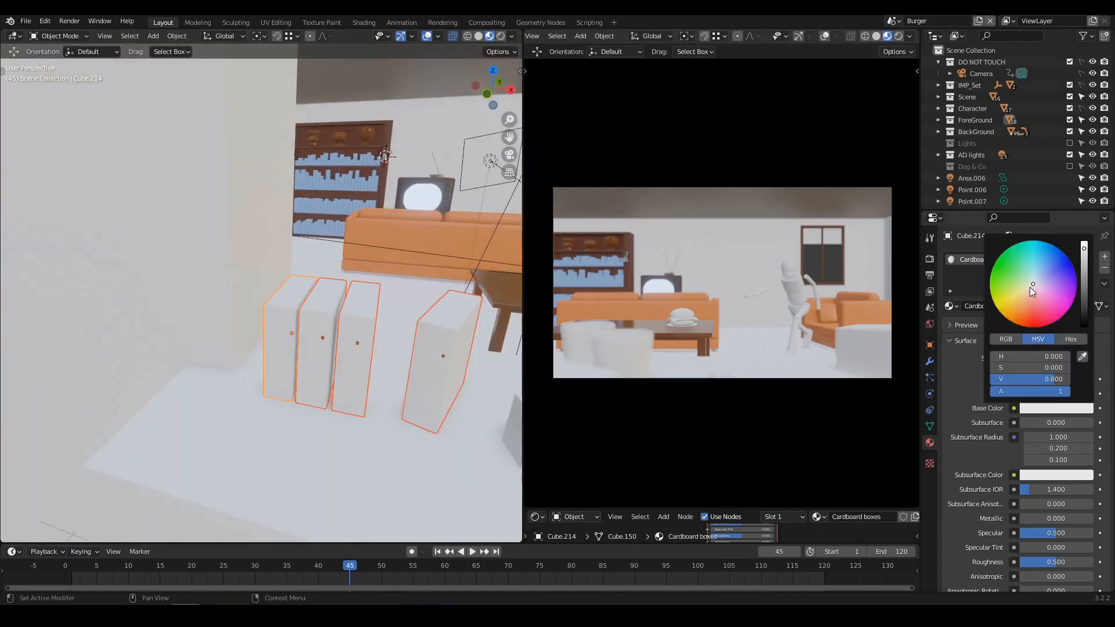
left_click(1032, 276)
middle_click_drag(349, 356, 381, 356)
scroll(381, 356, "up", 4)
scroll(1000, 416, "down", 4)
left_click_drag(1069, 446, 1062, 446)
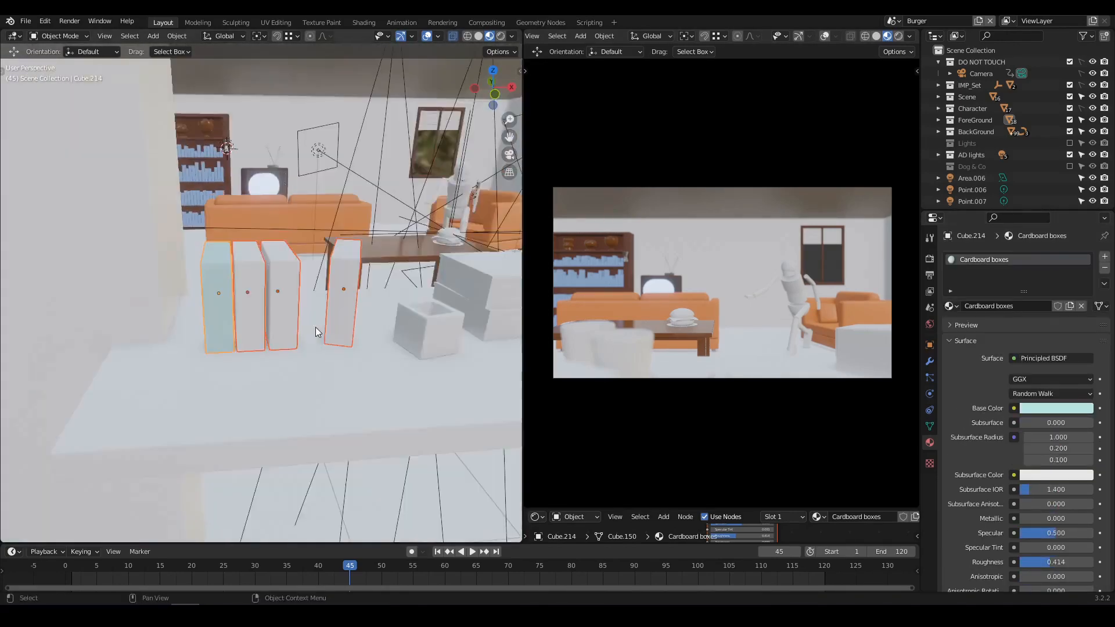
key("ctrl+l")
left_click(391, 360)
Step: Replace the material of the small open square pot on the counter with a new one named Glass
left_click(197, 323)
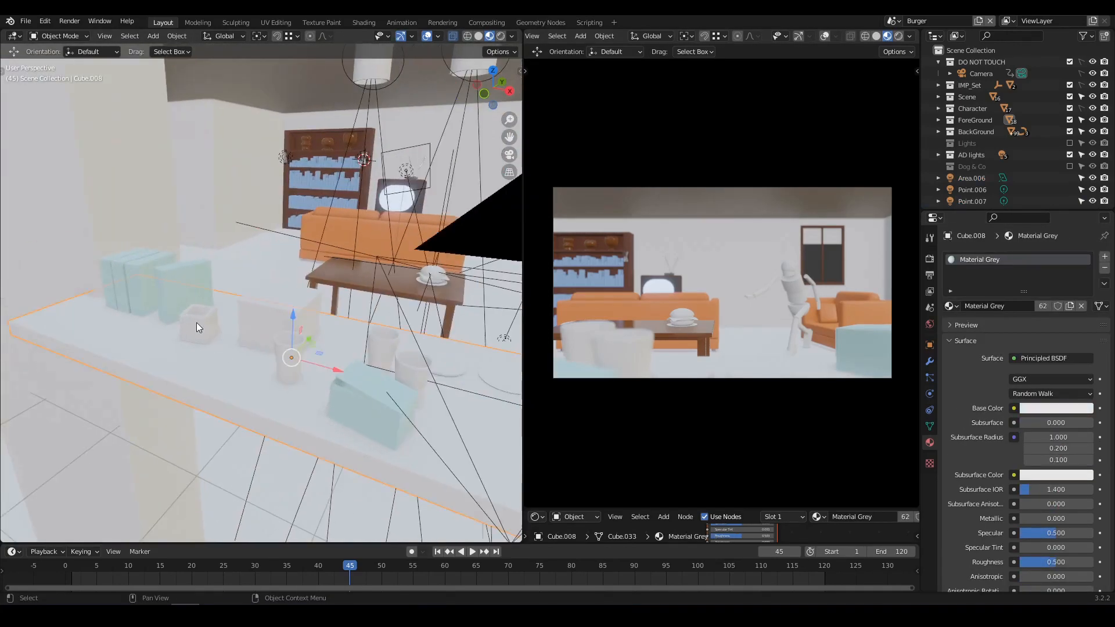
left_click(1081, 306)
left_click(1027, 307)
left_click(996, 307)
type("Glass")
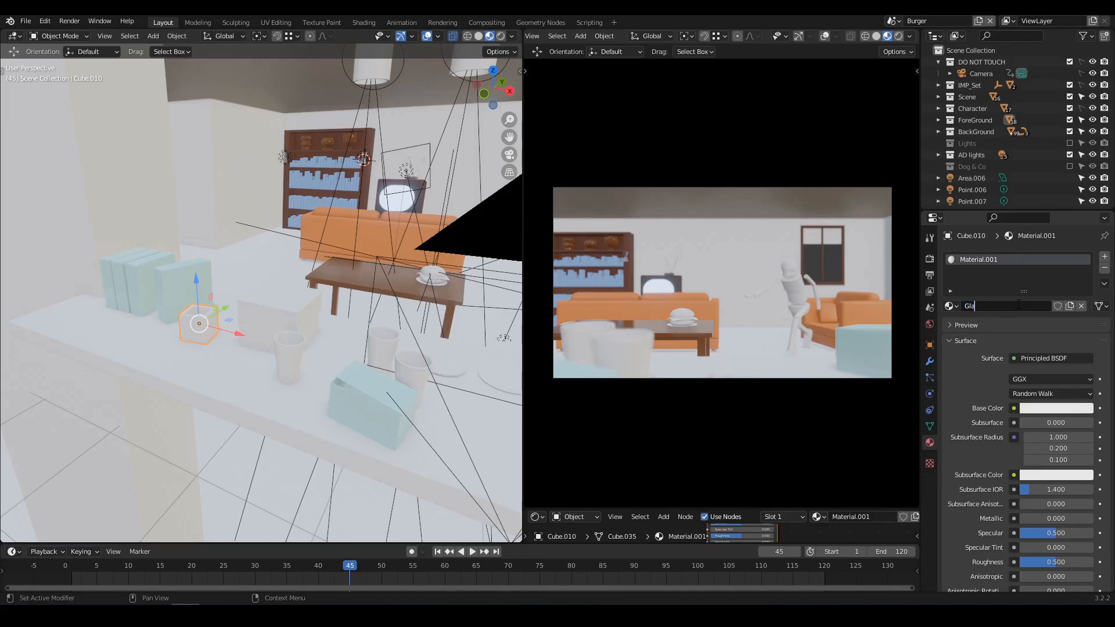
key("Return")
Step: Set the Glass material's transmission to 1.000 and its roughness to 0.297
scroll(988, 420, "down", 8)
left_click_drag(1040, 364, 1094, 364)
key("KP_Decimal")
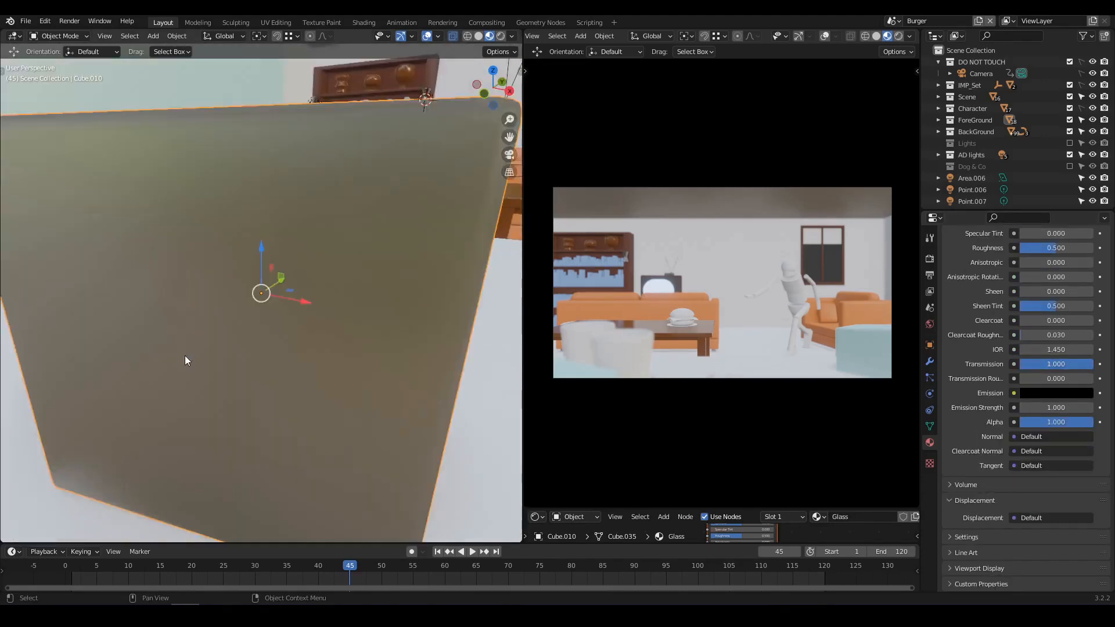
middle_click_drag(185, 355, 127, 372)
scroll(127, 372, "down", 4)
scroll(1022, 349, "up", 4)
left_click_drag(1029, 341, 1013, 341)
mouse_move(372, 319)
middle_mouse_down()
mouse_move(420, 319)
mouse_move(372, 323)
middle_mouse_up()
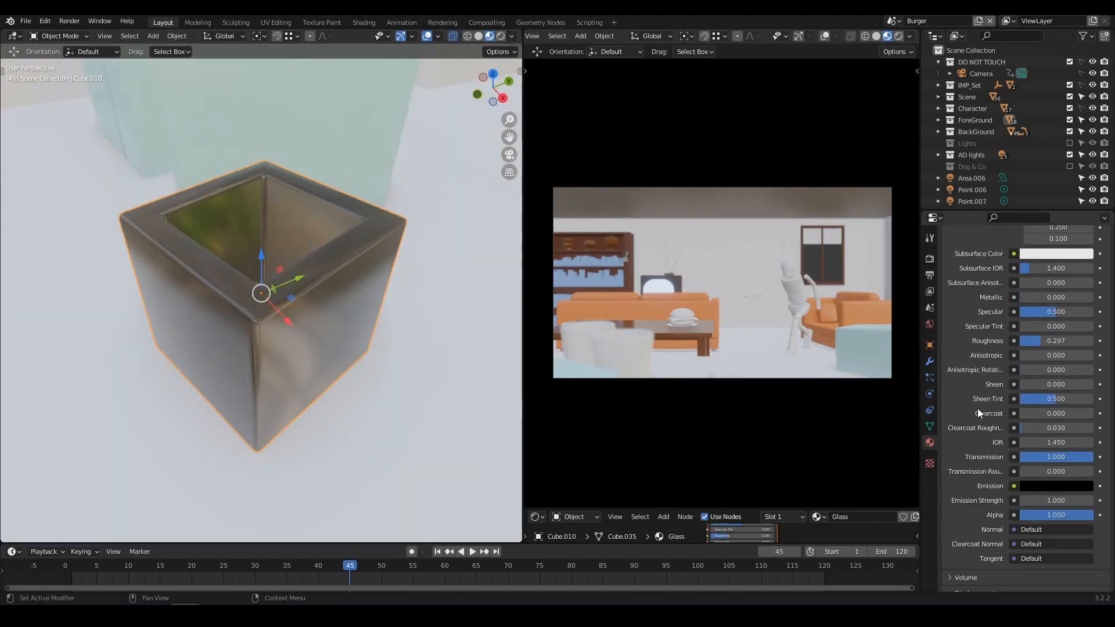
scroll(977, 409, "up", 6)
Step: Select the upper band of faces on the counter cup beside the glass pot in Edit Mode
scroll(488, 344, "down", 7)
middle_click_drag(488, 344, 286, 319, "shift")
left_click(175, 343)
scroll(184, 334, "up", 2)
key("Tab")
middle_click_drag(184, 333, 329, 319)
key("ctrl+KP_Add")
scroll(328, 319, "up", 2)
scroll(1046, 349, "up", 2)
Step: Add a second material slot to the cup with a copy of Porcelain White named Porcelain Red
left_click(1103, 257)
left_click(951, 339)
type("po")
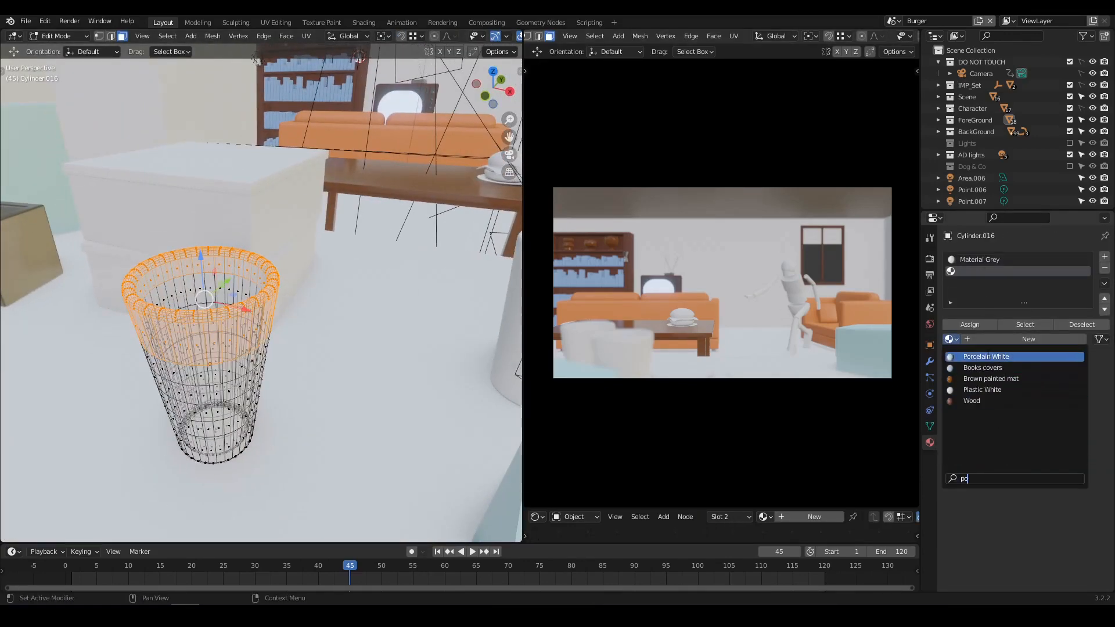
left_click(988, 357)
type("Red")
key("Return")
Step: Set Porcelain Red's base color to bright red and assign it to the cup's selected upper faces
scroll(1022, 407, "down", 4)
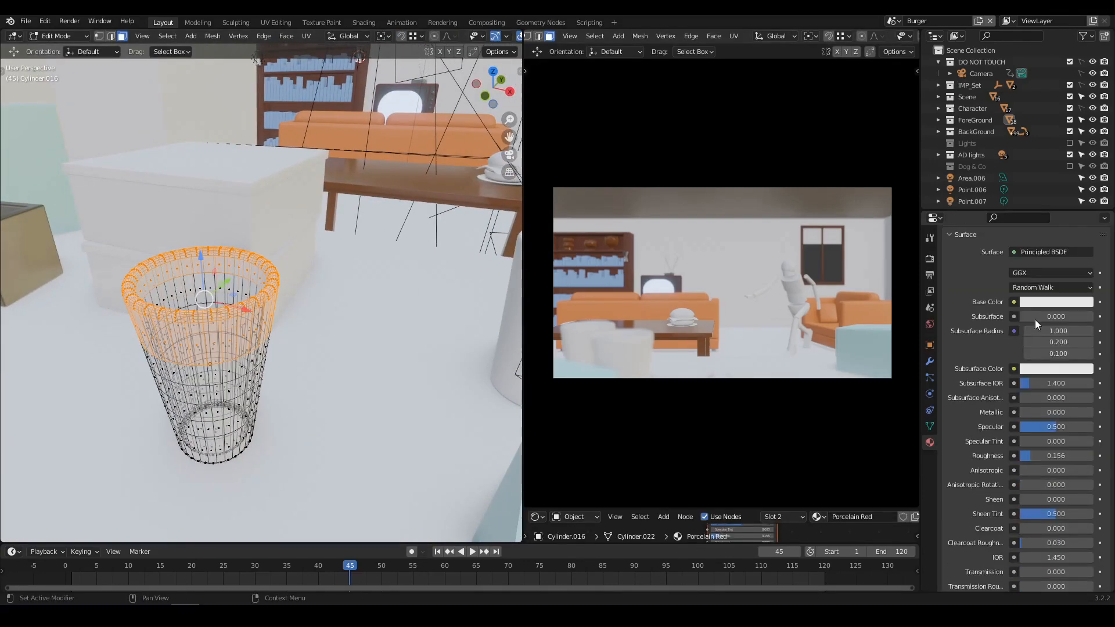
left_click(1040, 302)
left_click_drag(1032, 188, 1029, 218)
key("Tab")
middle_click_drag(358, 333, 402, 331, "shift")
key("Tab")
scroll(976, 334, "up", 4)
left_click(968, 328)
key("Tab")
Step: Replace Material Grey in the cup's first material slot with Porcelain White
middle_click_drag(294, 387, 351, 336, "shift")
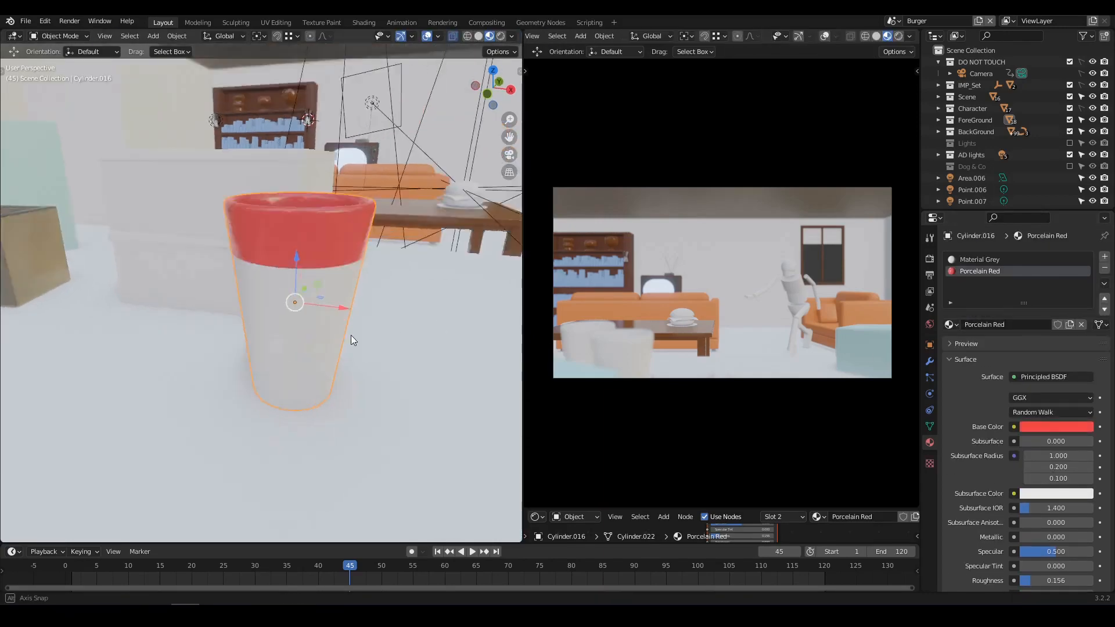
scroll(351, 336, "up", 3)
left_click(987, 259)
left_click(949, 325)
left_click(988, 353)
Step: Select the other counter cups and link the red-rimmed cup's object data to them
scroll(400, 351, "down", 7)
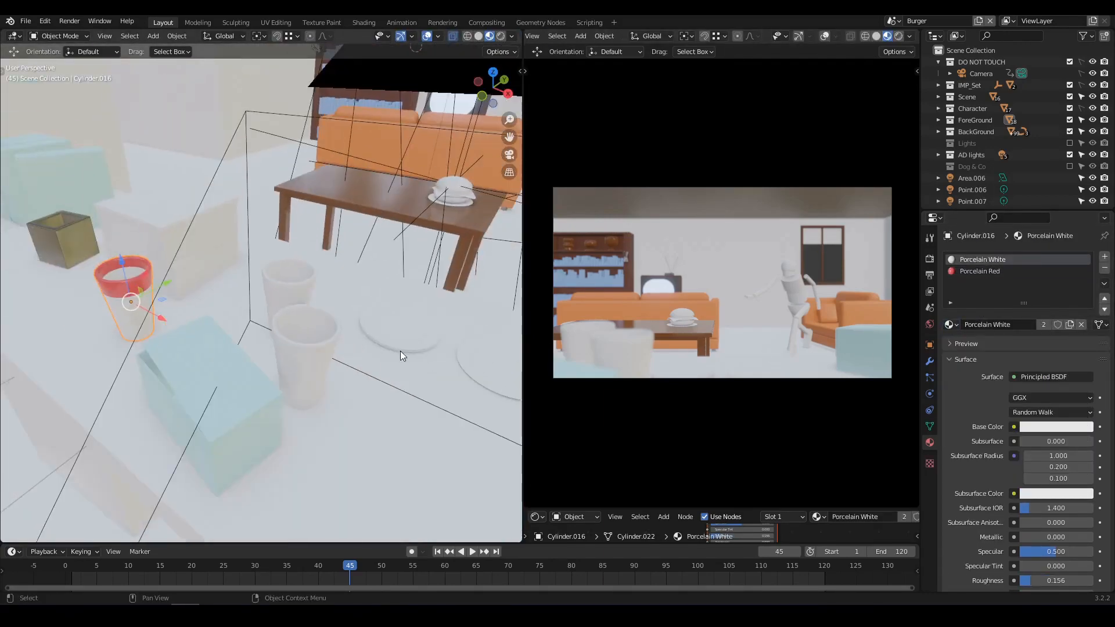
left_click(308, 366)
left_click(251, 325, "shift")
scroll(302, 358, "down", 2)
left_click(396, 416, "shift")
scroll(302, 358, "up", 2)
middle_click_drag(116, 314, 228, 340, "shift")
left_click(228, 339, "shift")
key("ctrl+l")
left_click(203, 327)
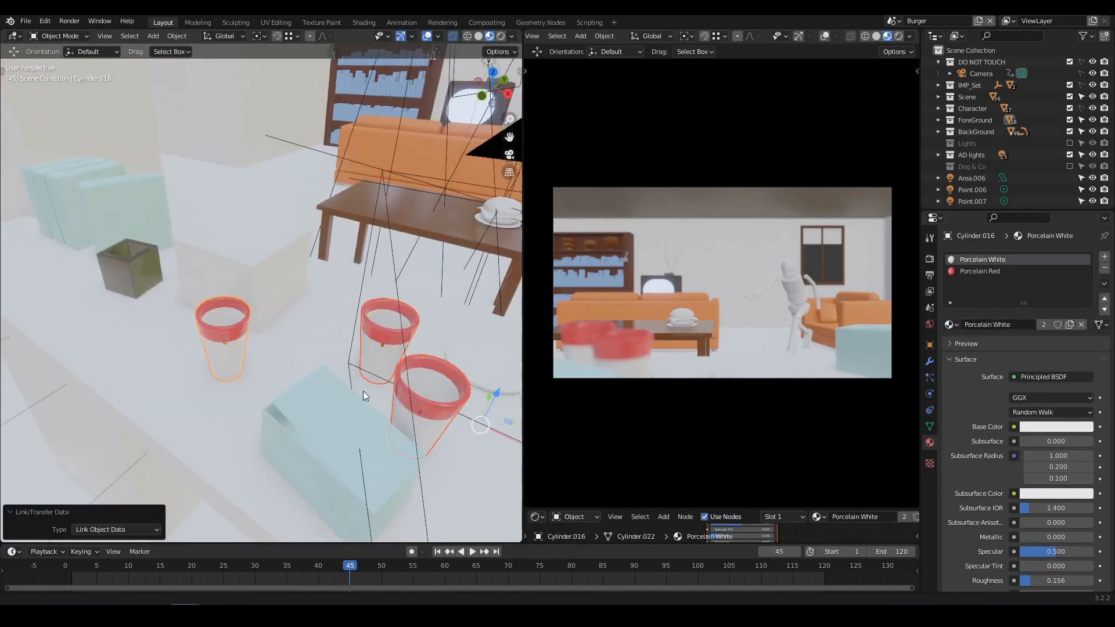
Step: Link the burger table's Brown painted mat material to the foreground counter
left_click(270, 339)
middle_click_drag(465, 371, 336, 313, "shift")
key("KP_Decimal")
left_click(334, 305, "shift")
scroll(334, 305, "down", 8)
left_click(369, 332)
left_click(270, 264, "shift")
key("ctrl+l")
left_click(270, 264)
Step: Set up the room's surfaces with separate Walls, Ceiling, Floor and Planks materials
mouse_move(270, 349)
middle_mouse_down()
mouse_move(290, 385)
mouse_move(263, 340)
mouse_move(243, 352)
mouse_move(286, 354)
middle_mouse_up()
left_click(99, 317)
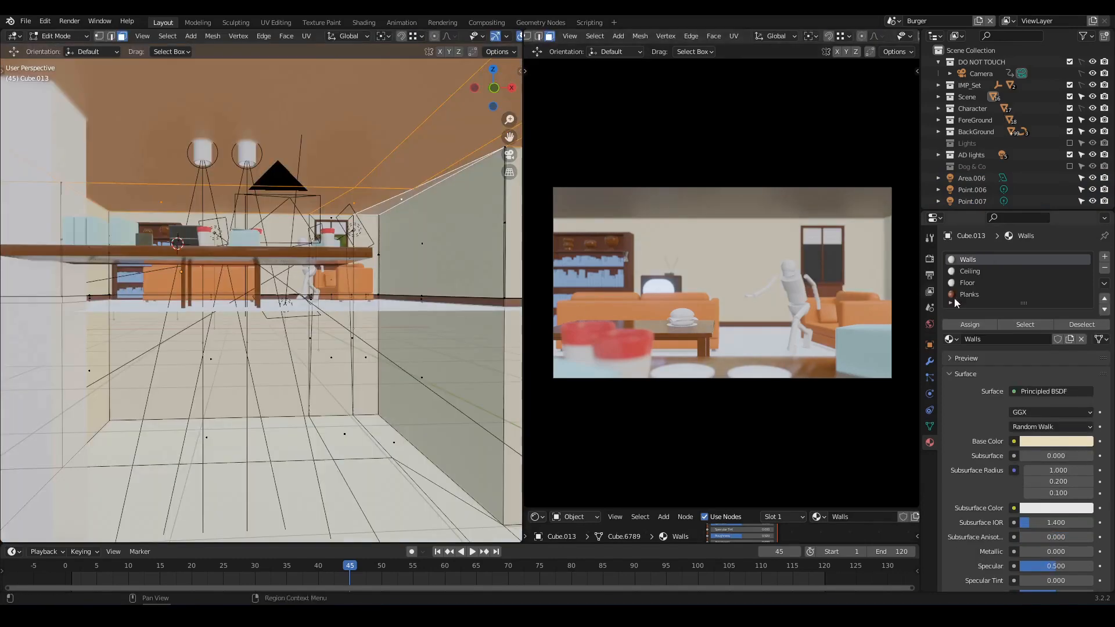
left_click(967, 283)
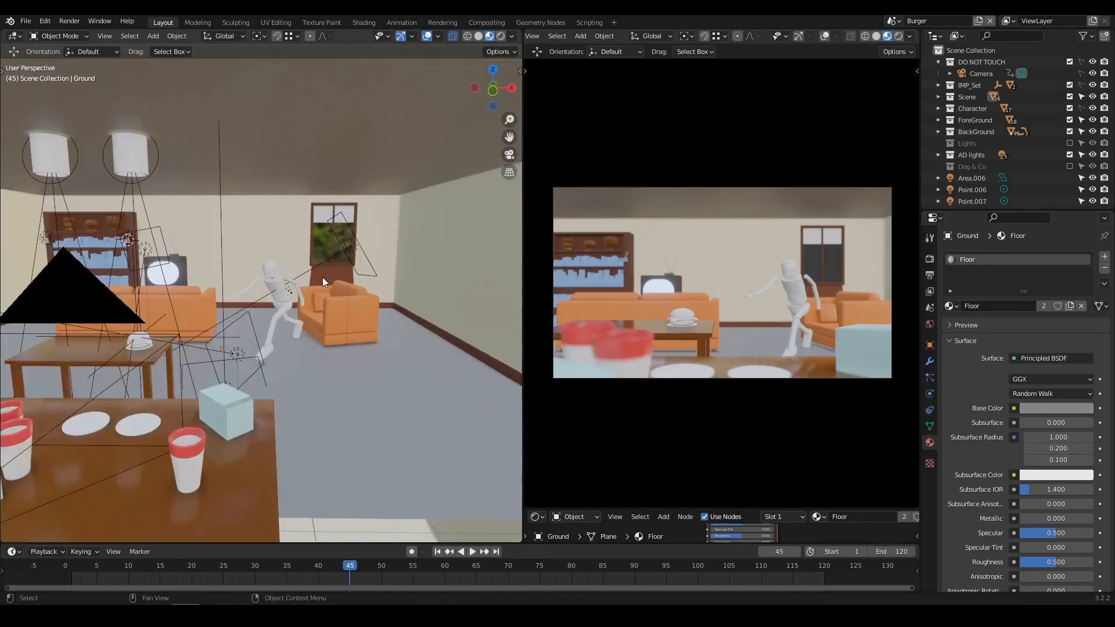
left_click(969, 295)
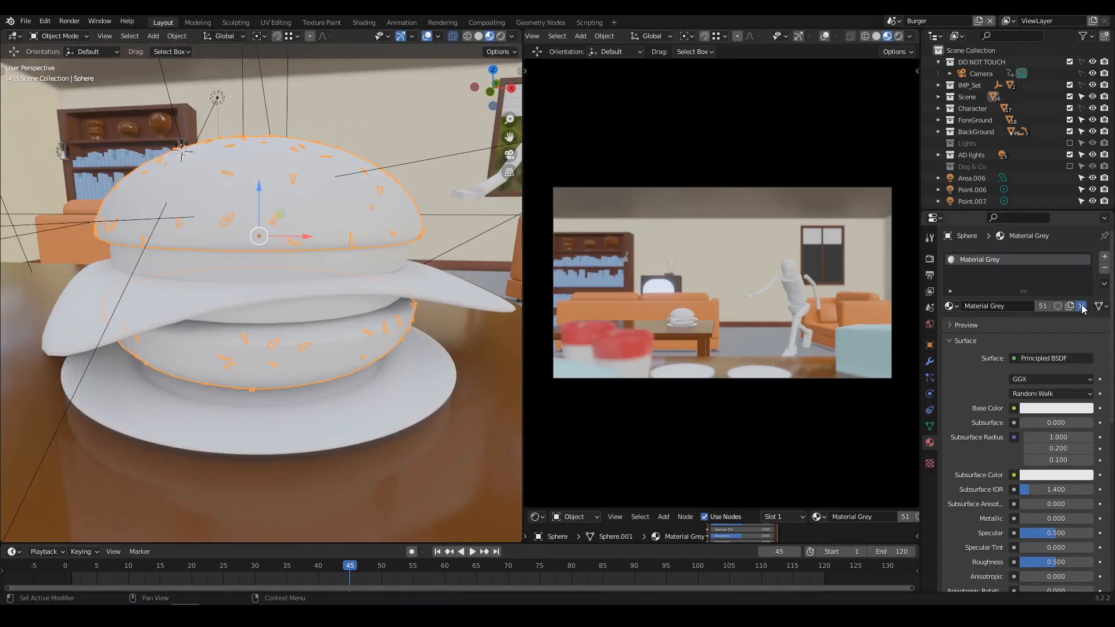
Step: Name the burger bun's new material Burger bun and set its base color to orange, HSV 0.045, 0.905, 0.800
double_click(984, 307)
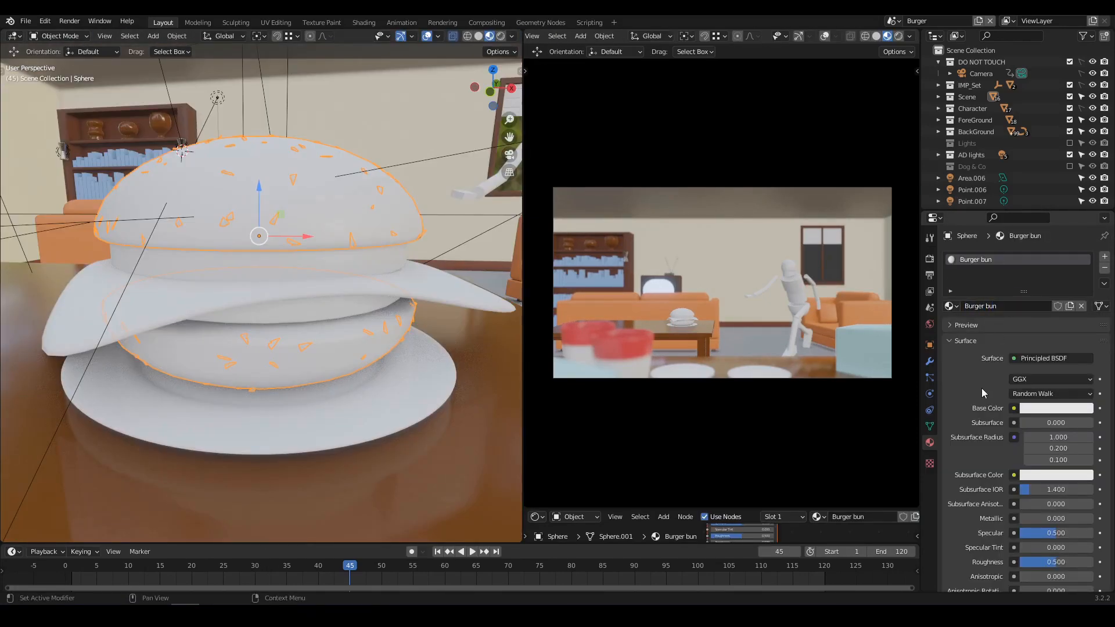
left_click(1049, 410)
left_click_drag(1029, 294, 1024, 309)
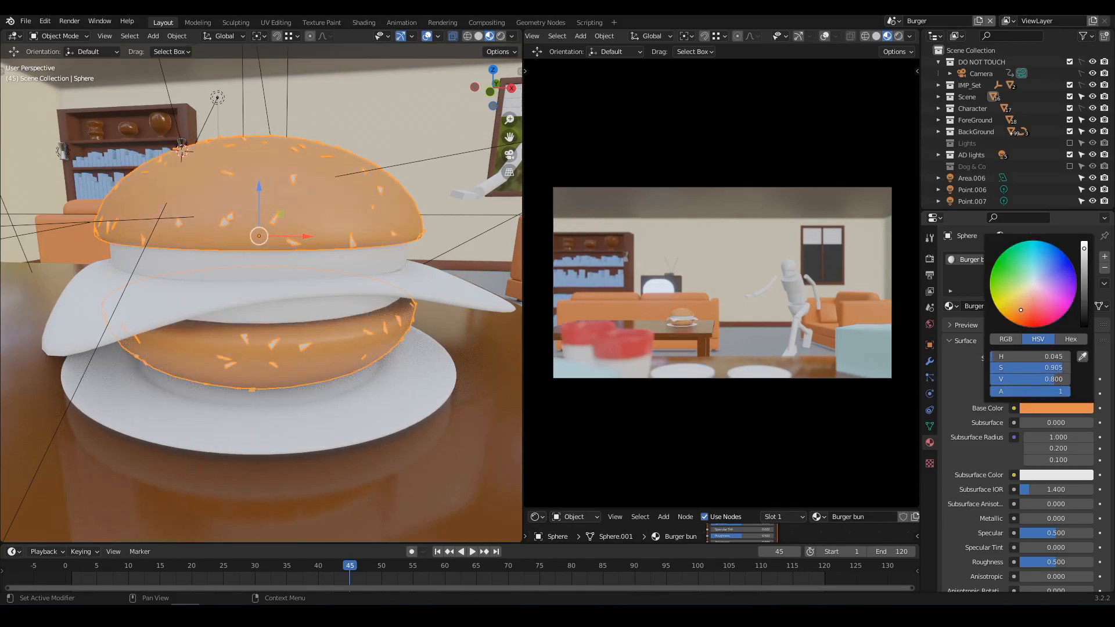
Step: Slightly darken the bun's base color and give the upper patty its own material named Meat
left_click_drag(1053, 380, 1047, 380)
middle_click_drag(340, 286, 336, 279)
scroll(335, 277, "up", 1)
left_click(336, 259)
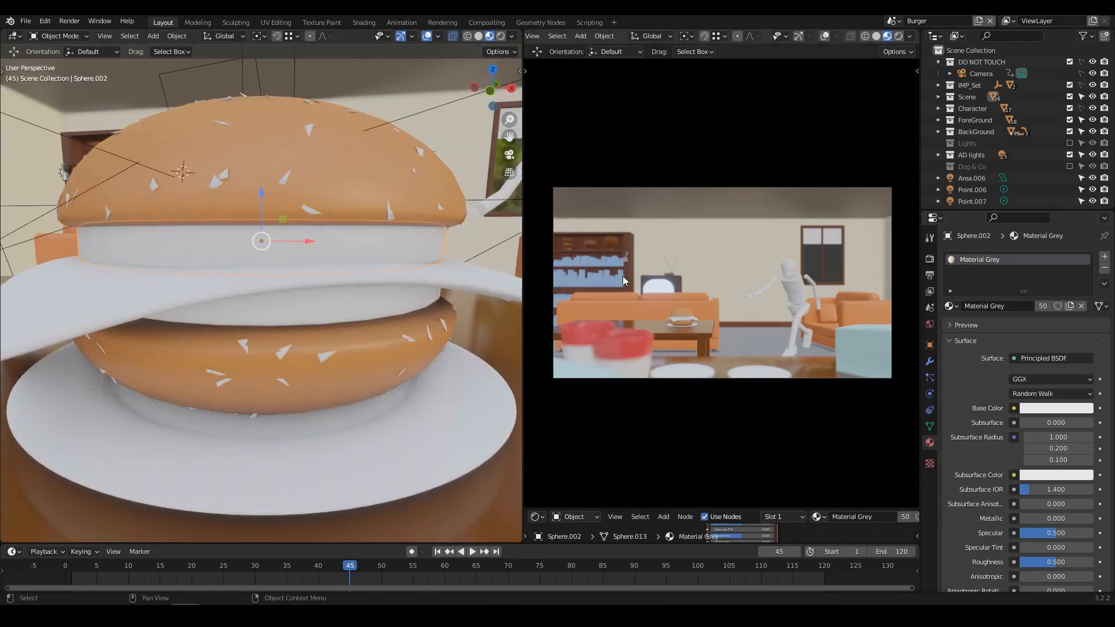
left_click(1083, 307)
left_click(1017, 306)
left_click(1013, 306)
type("Meat")
key("Return")
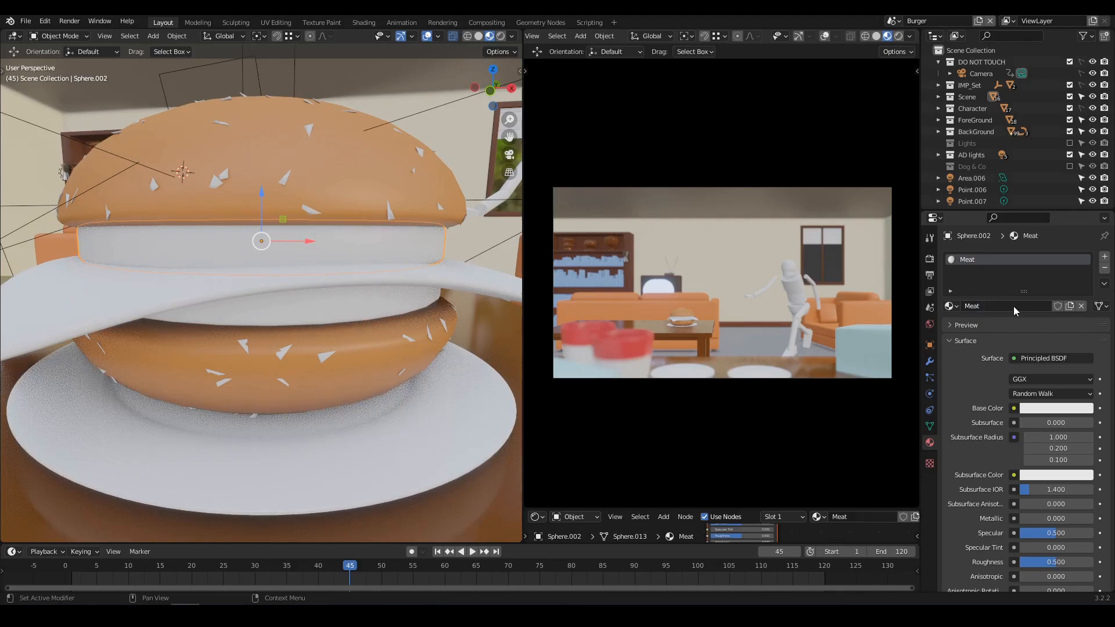
Step: Set the Meat material's base color to a dark reddish brown
left_click(1052, 410)
left_click_drag(1029, 294, 1021, 306)
left_click_drag(1053, 380, 999, 379)
Step: Link the upper patty's Meat material to the lower patty
left_click(335, 312)
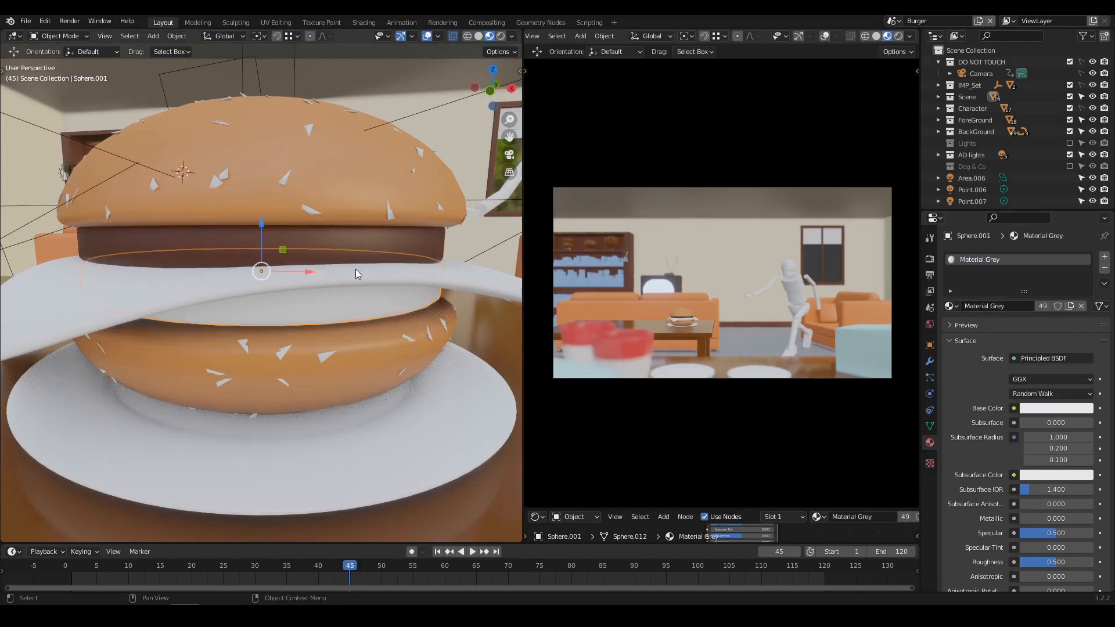
left_click(374, 248, "shift")
key("ctrl+l")
left_click(377, 248)
Step: Replace the cheese slice's grey material with a new one named Cheese and give it a pale yellow base color
left_click(482, 281)
left_click(1081, 306)
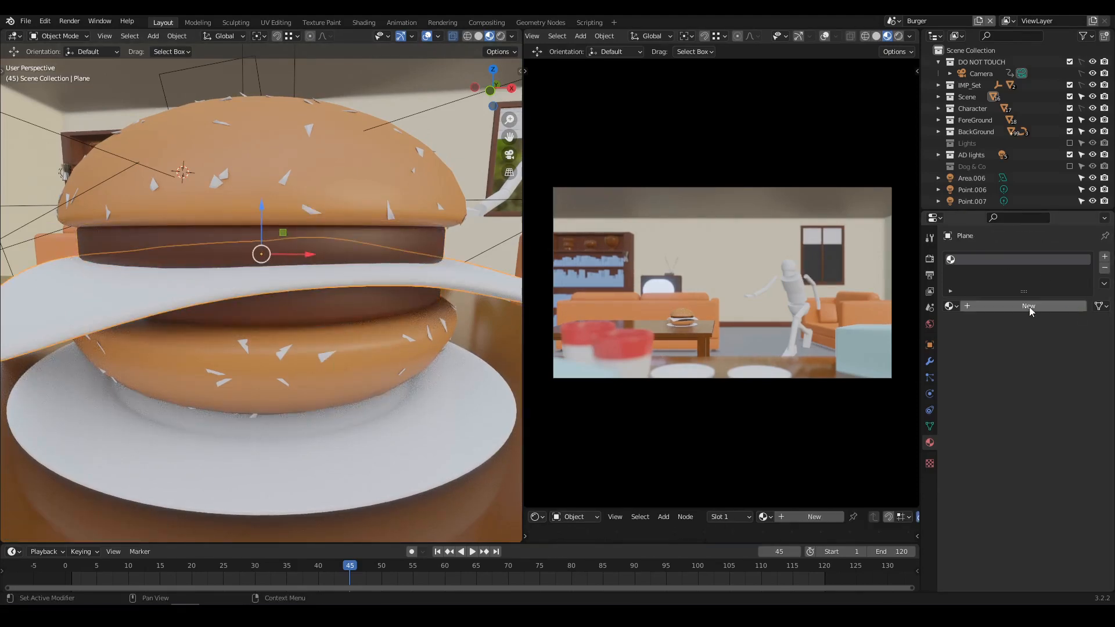
left_click(1027, 308)
left_click(1010, 306)
type("Cheese")
key("Return")
left_click(1046, 409)
left_click(1012, 299)
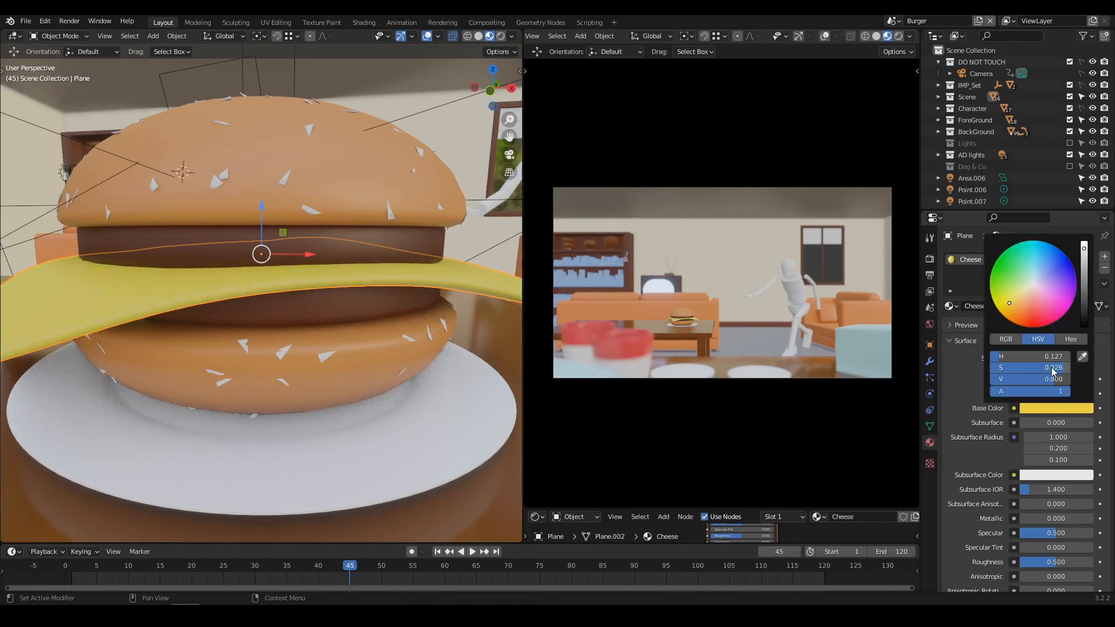
left_click_drag(1054, 372, 1043, 400)
Step: Lower the Meat material's roughness to 0.312
scroll(297, 308, "up", 5)
scroll(973, 443, "down", 7)
middle_click_drag(383, 409, 367, 375)
left_click(366, 224)
left_click_drag(1069, 399, 1055, 400)
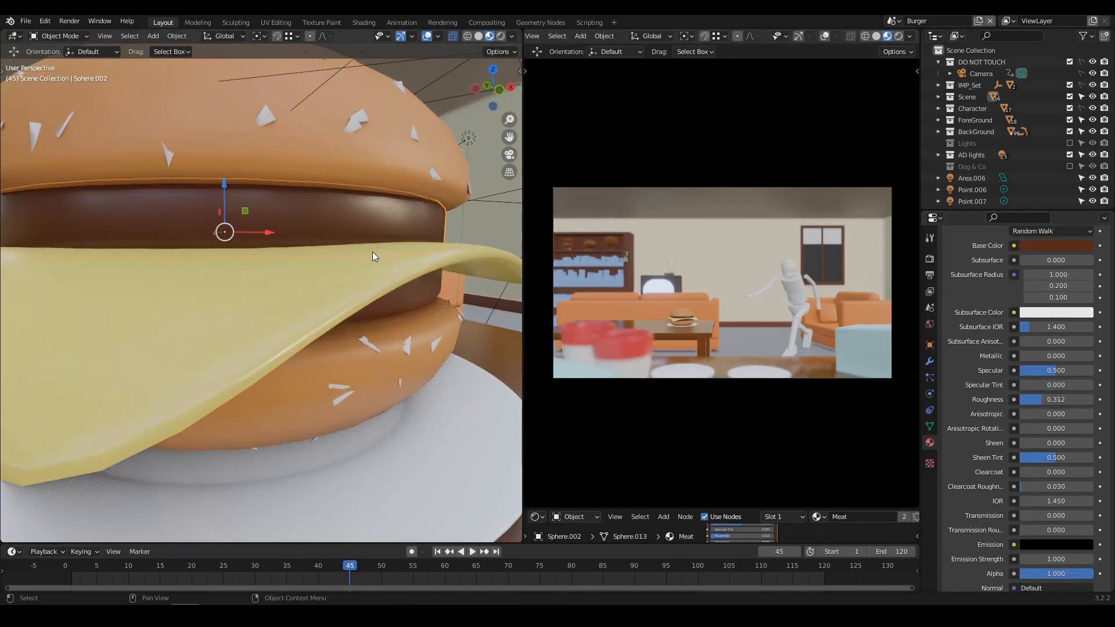
Step: Examine the burger and the foreground counter props from several angles, and move the timeline to frame 43
scroll(371, 252, "down", 3)
middle_click_drag(406, 293, 359, 326)
scroll(318, 291, "up", 3)
scroll(278, 256, "down", 2)
middle_click_drag(238, 337, 269, 287, "shift")
scroll(279, 299, "down", 4)
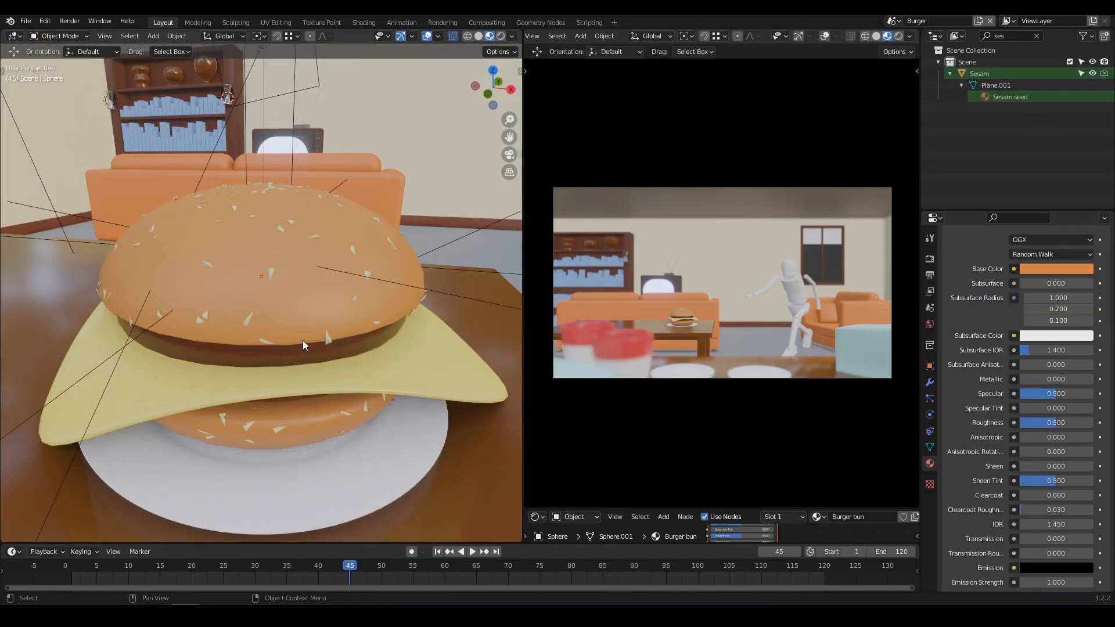
middle_click_drag(358, 308, 310, 330)
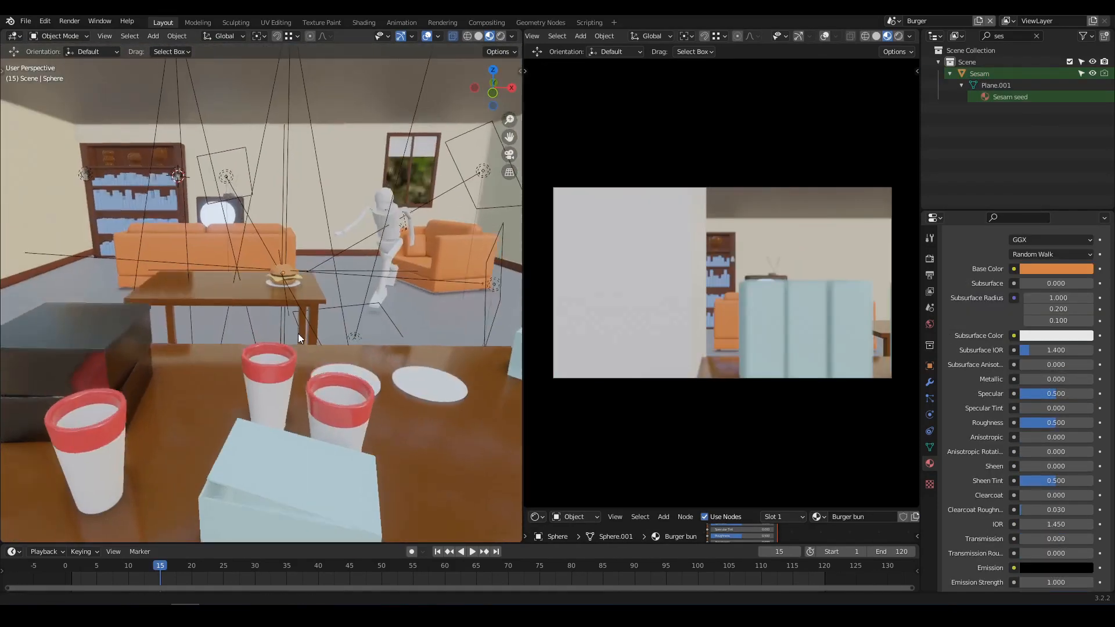
middle_click_drag(298, 333, 308, 308)
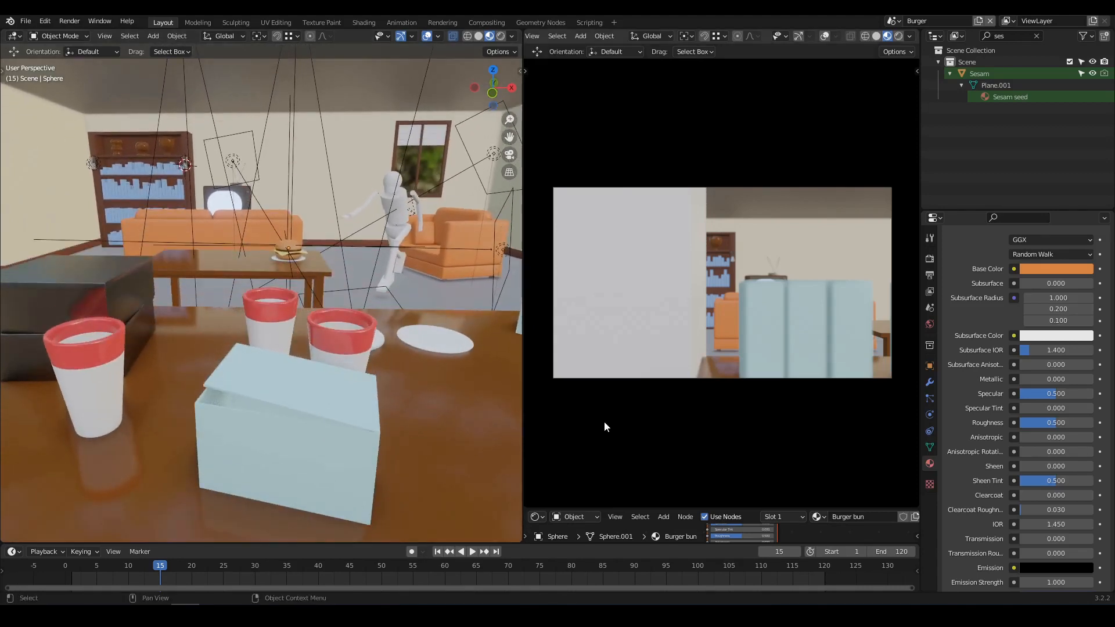
left_click_drag(198, 568, 340, 584)
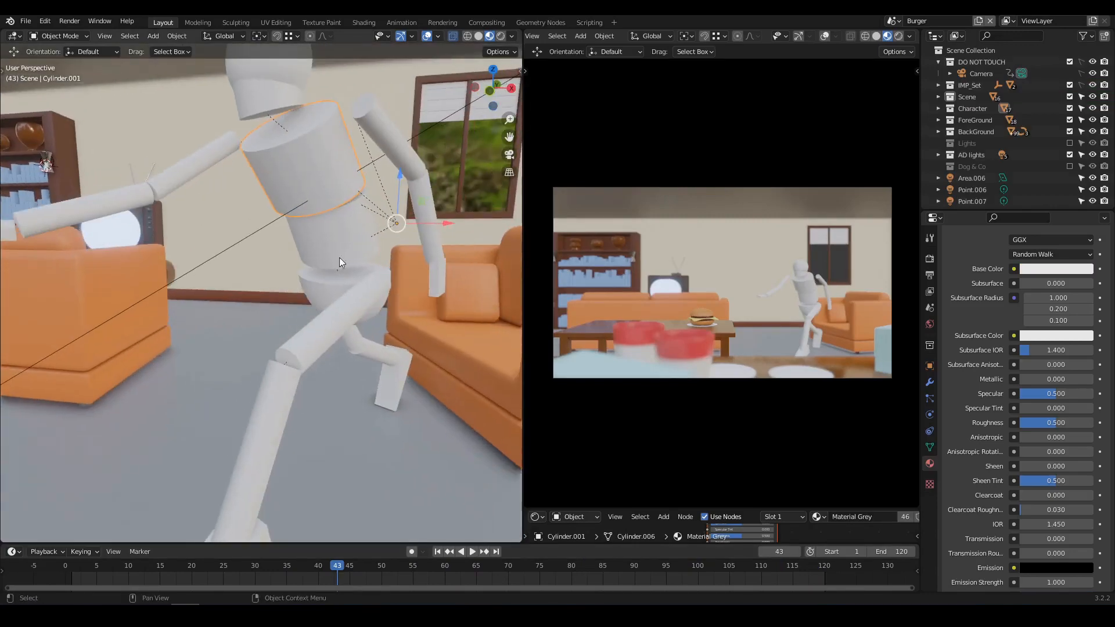
Step: Select all parts of the running character as a group and isolate them in local view
key("shift+g")
left_click(326, 286)
key("KP_Divide")
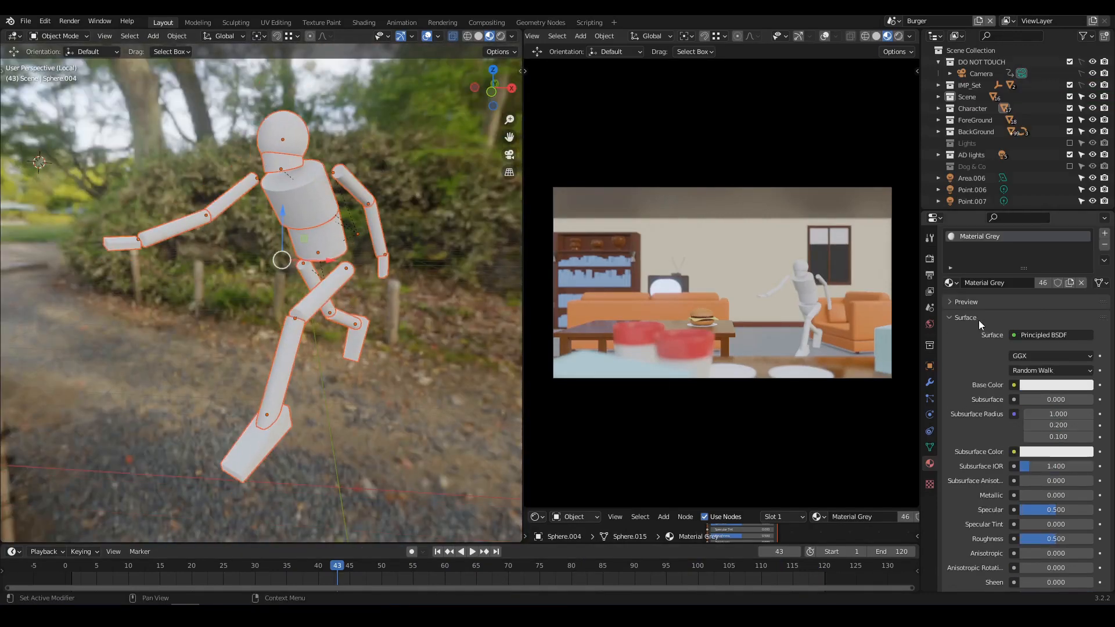
Step: Give the character's head its own Skin material with subsurface 0.367 and a red subsurface color
scroll(979, 320, "up", 1)
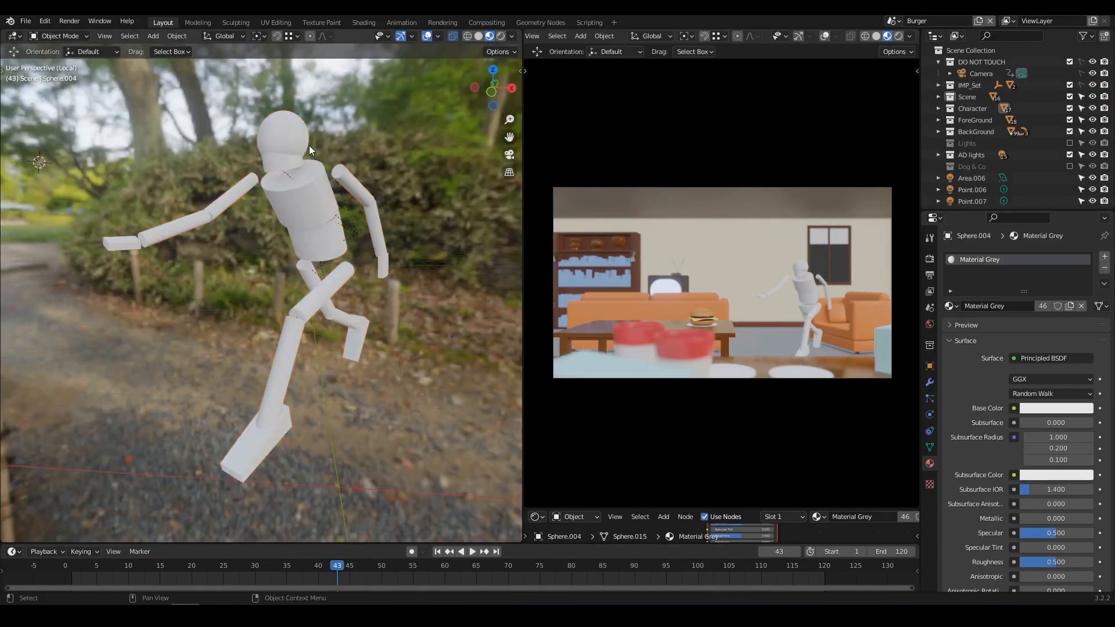
scroll(988, 395, "up", 3)
left_click_drag(1037, 354, 1054, 354)
left_click(1056, 405)
left_click(1032, 308)
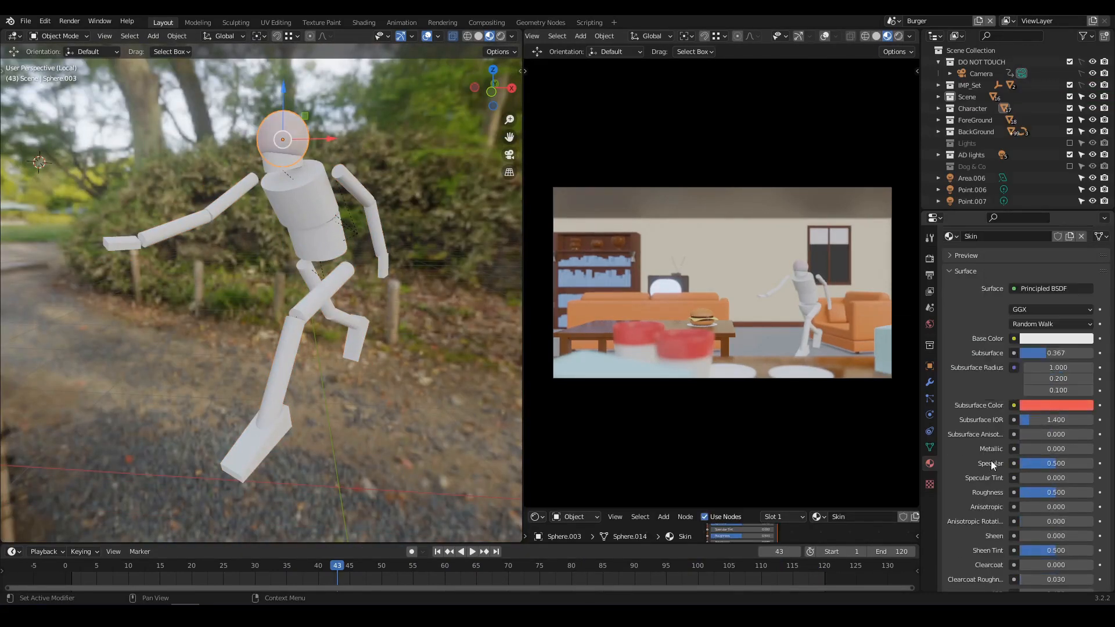
Step: Reduce the Skin material's subsurface to 0.227 and link the material from the head to the jaw and hands
scroll(395, 342, "up", 6)
middle_click_drag(395, 342, 392, 299)
key("ctrl+l")
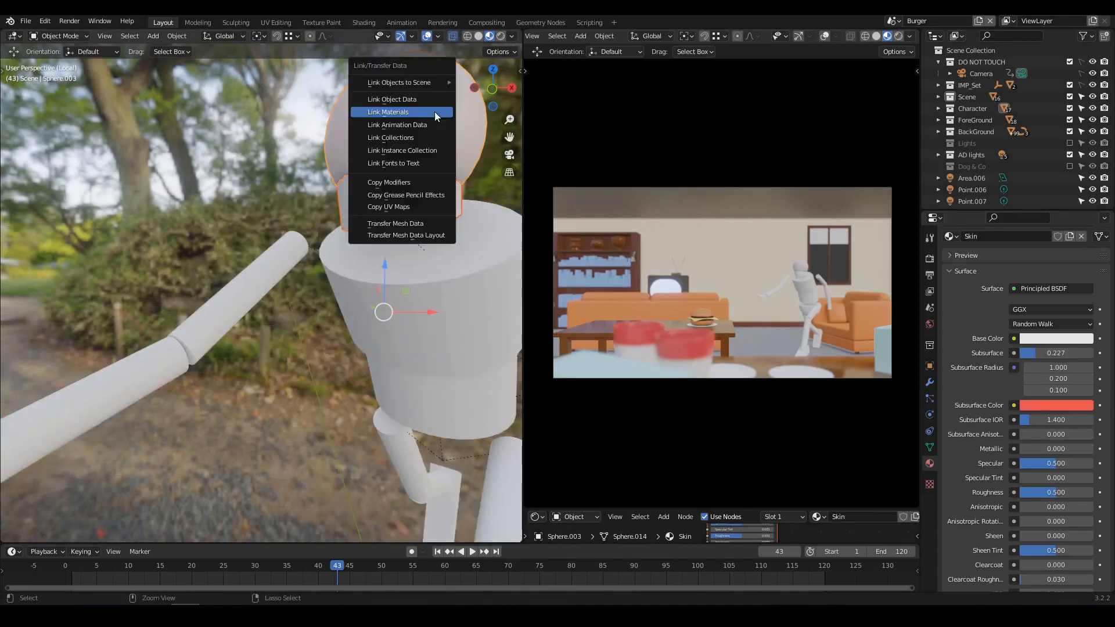
left_click(435, 112)
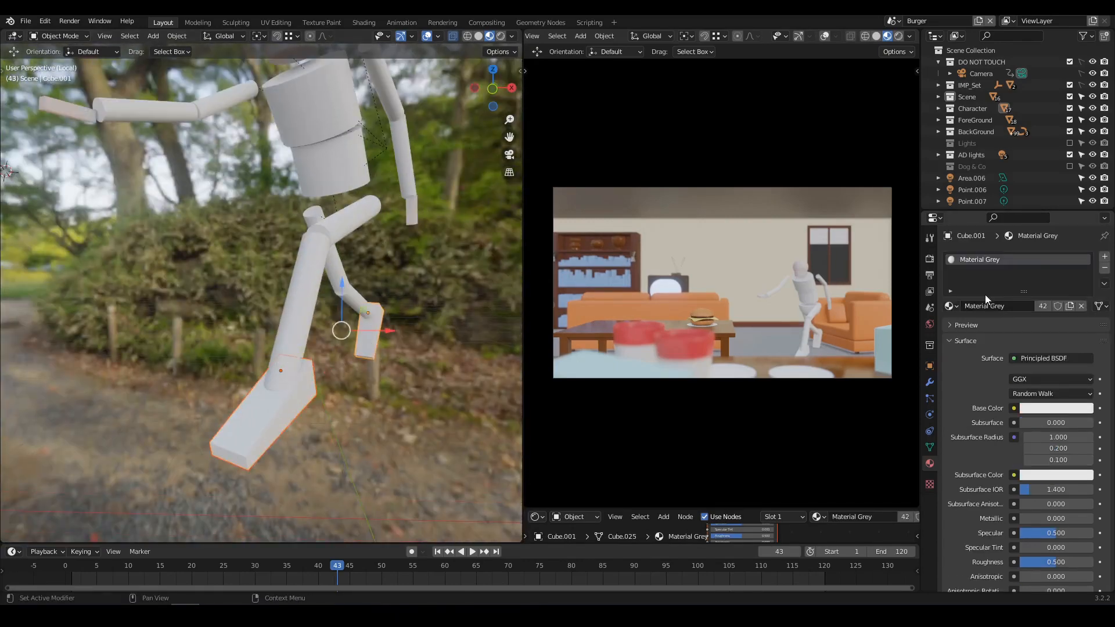
Step: Create a dark grey material named Slippers on one foot and link it to the other foot
left_click(1043, 307)
left_click(1017, 307)
type("Slippers")
key("Return")
scroll(967, 385, "down", 3)
left_click(1057, 316)
key("ctrl+l")
left_click(344, 341)
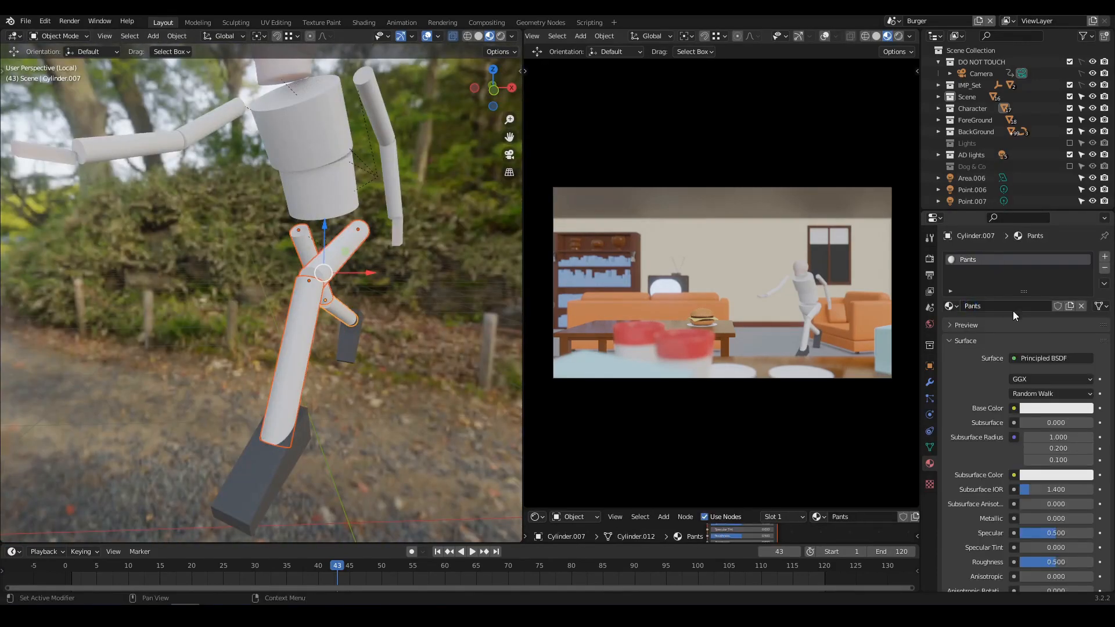
Step: Set the Pants material's base color to a muted denim blue and link it to the other leg segments
left_click(1040, 339)
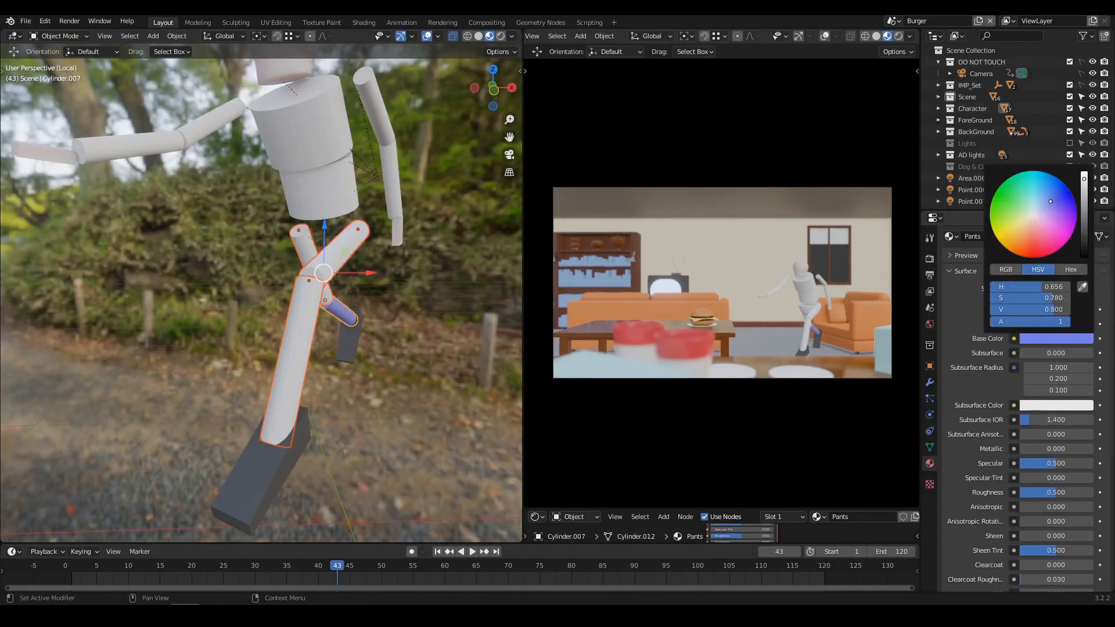
left_click_drag(1051, 201, 1046, 197)
left_click_drag(1084, 179, 1084, 203)
key("ctrl+l")
left_click(414, 383)
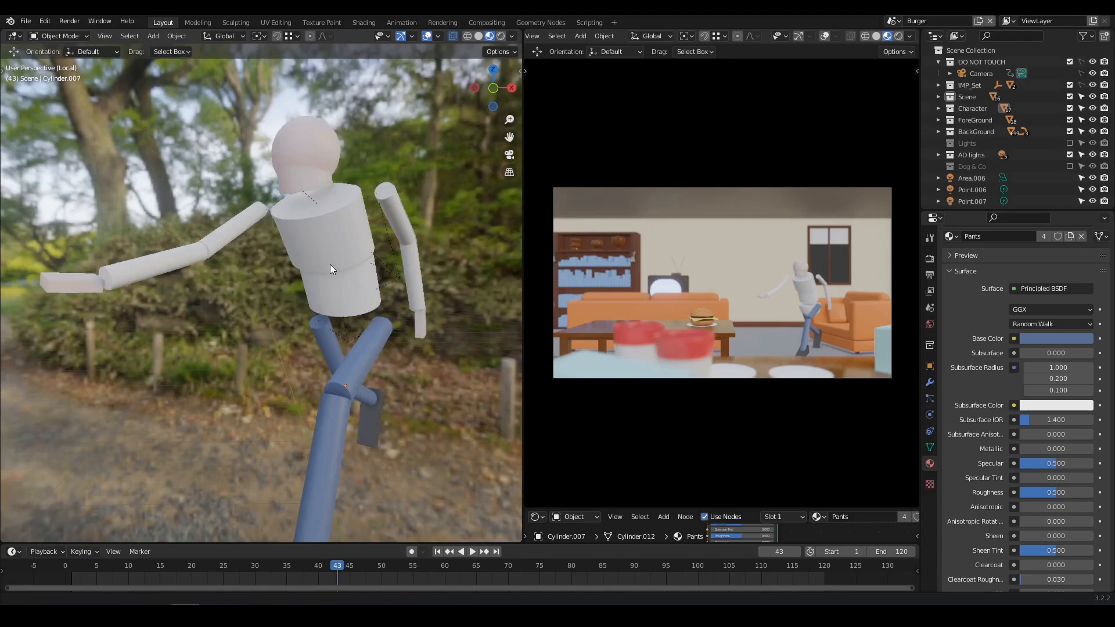
Step: Create a reddish-orange material named Shirt on one upper arm and link it to the torso parts and other upper arm
left_click(330, 264)
left_click(220, 225, "shift")
left_click(328, 291, "shift")
left_click(388, 218, "shift")
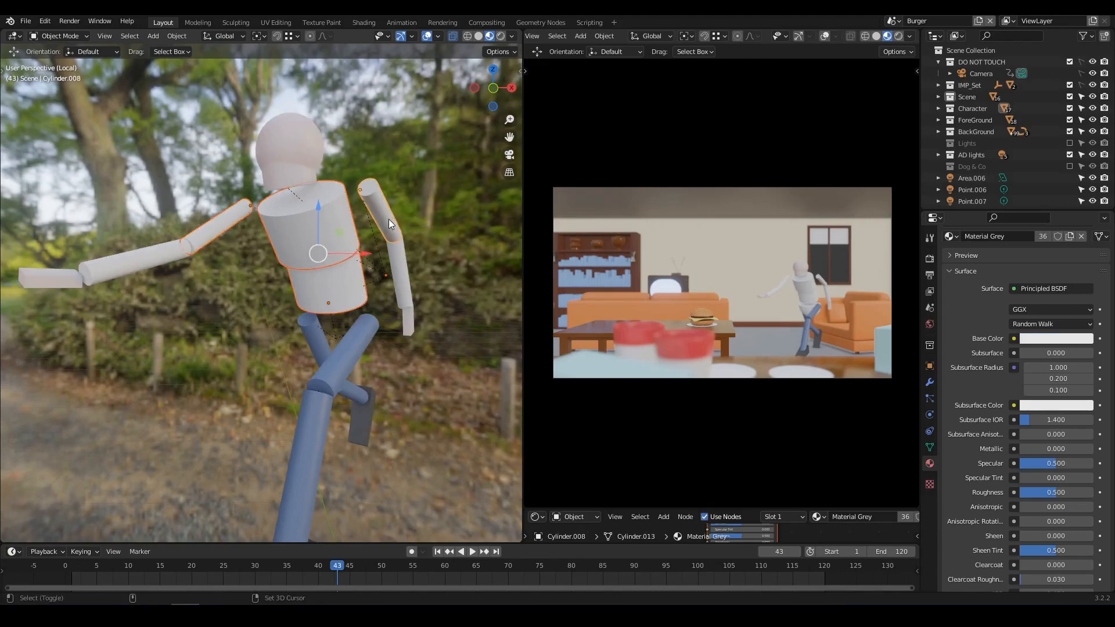
scroll(1016, 305, "up", 3)
left_click(1052, 409)
left_click_drag(1032, 280, 1057, 301)
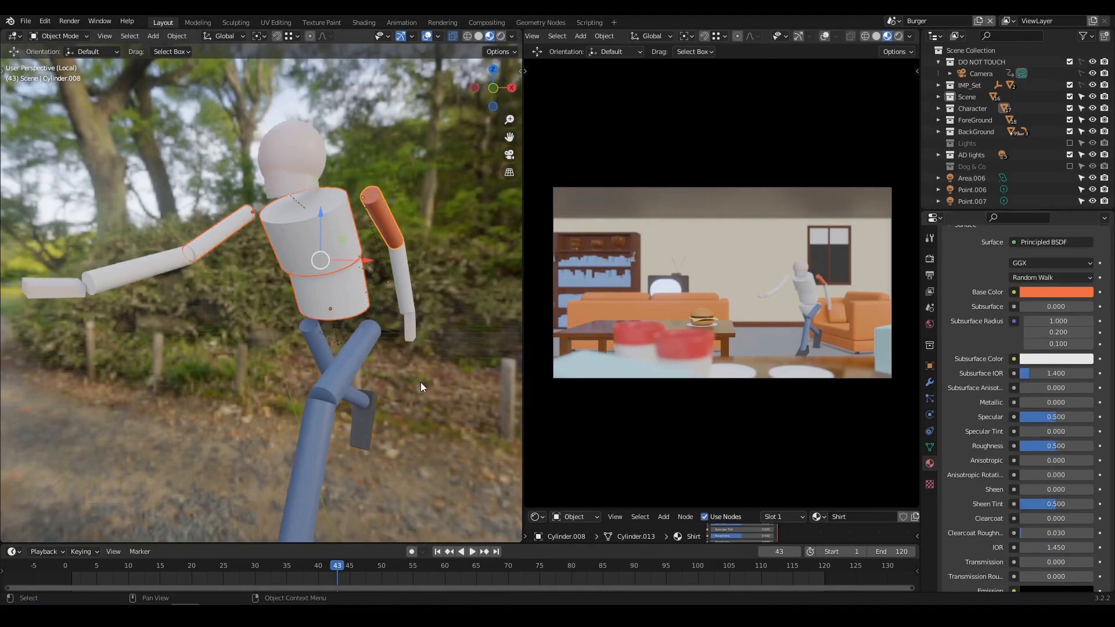
key("ctrl+l")
left_click(421, 383)
Step: Link the head's Skin material to both forearms
left_click(162, 268)
left_click(401, 278, "shift")
left_click(309, 156, "shift")
key("ctrl+l")
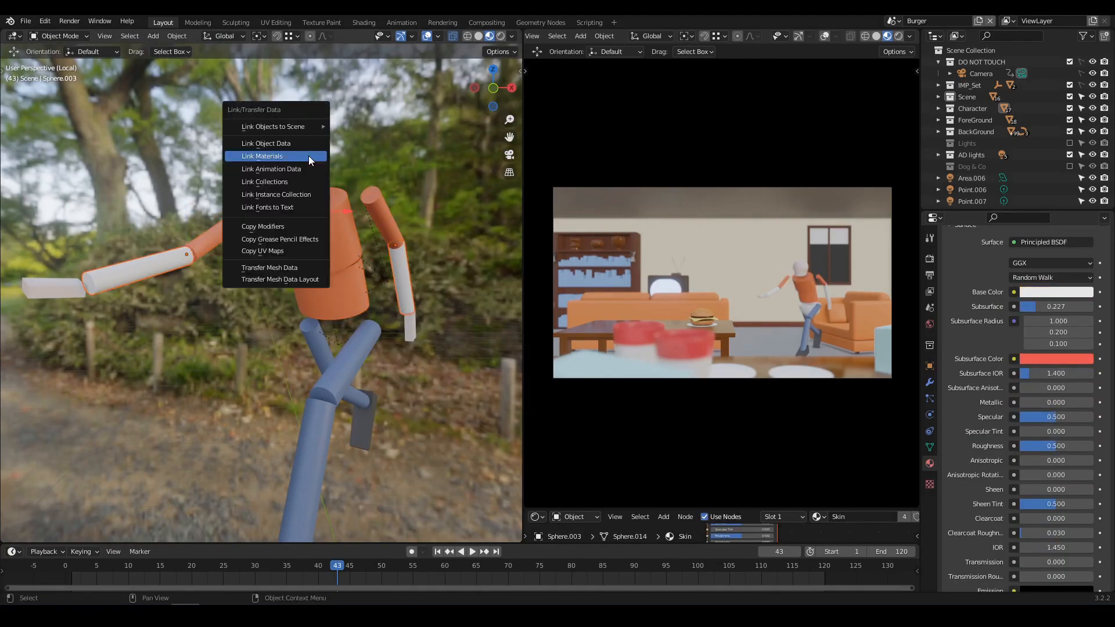
left_click(308, 155)
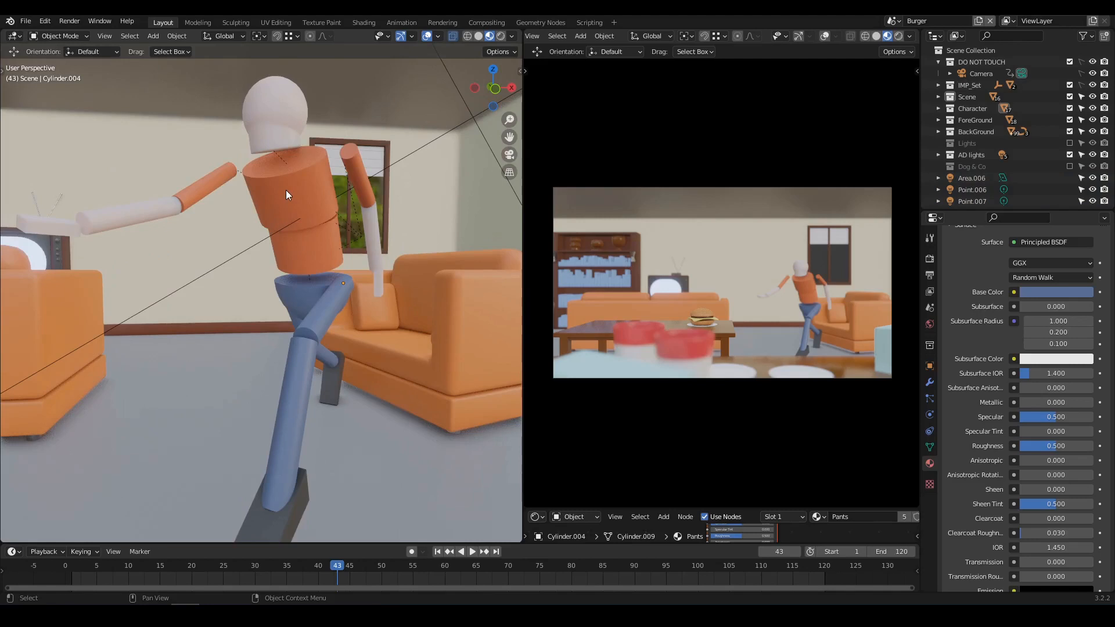
Step: Change the Shirt material's base color to bright blue
left_click(286, 195)
middle_click_drag(285, 195, 455, 329)
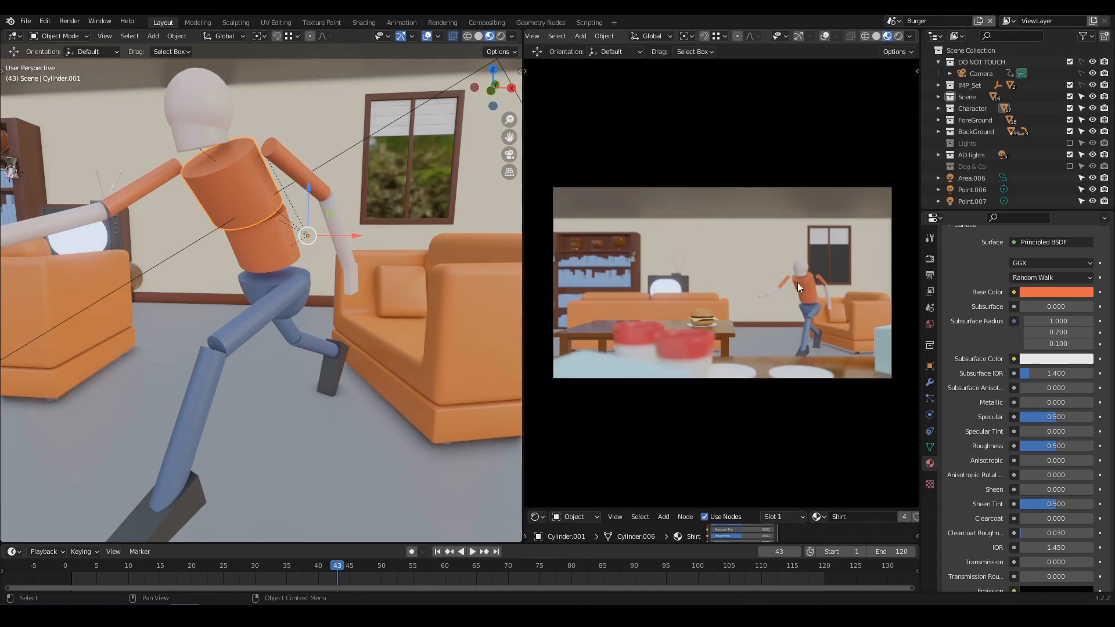
middle_click_drag(337, 297, 308, 312)
left_click(1068, 293)
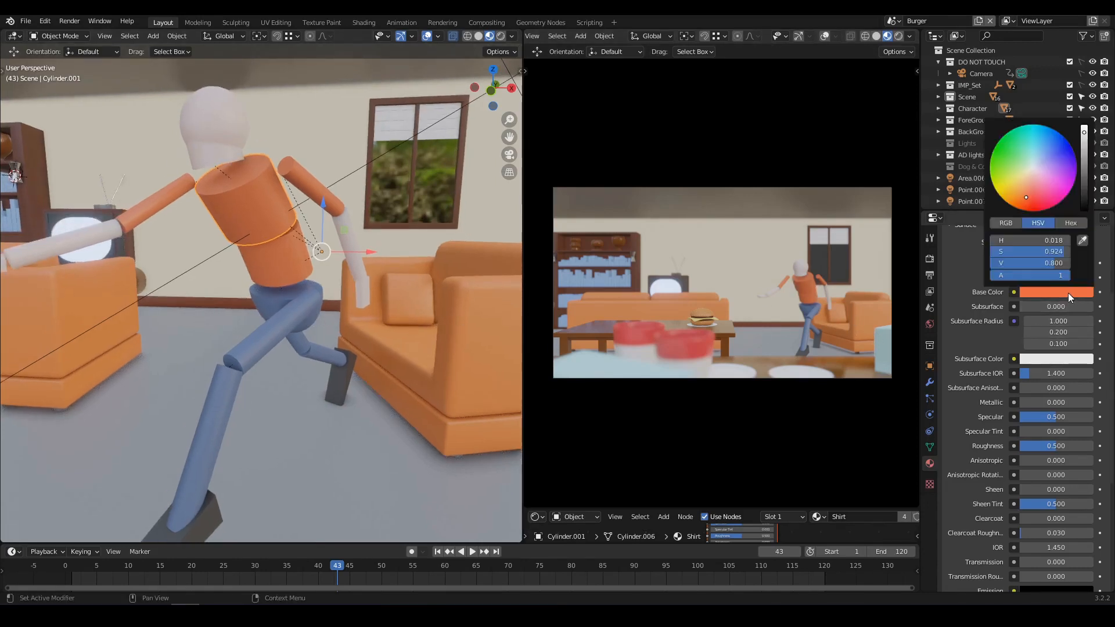
left_click_drag(1037, 165, 1046, 135)
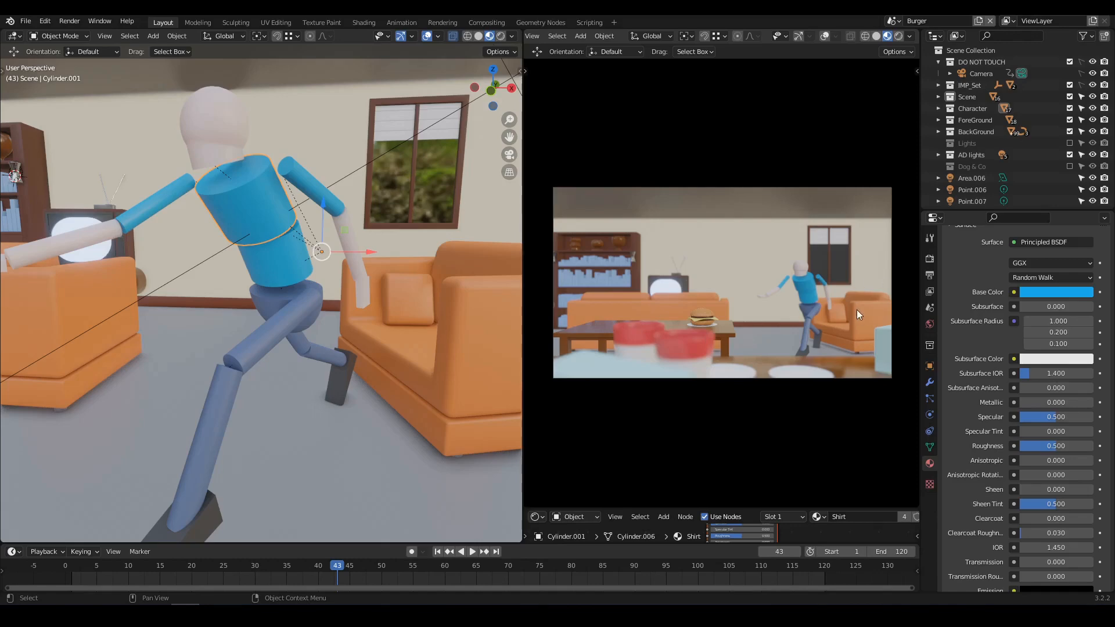
Step: Pull the working view back to the counter and widen the camera viewport for a larger view of the shot
scroll(372, 308, "down", 1)
scroll(248, 322, "down", 3)
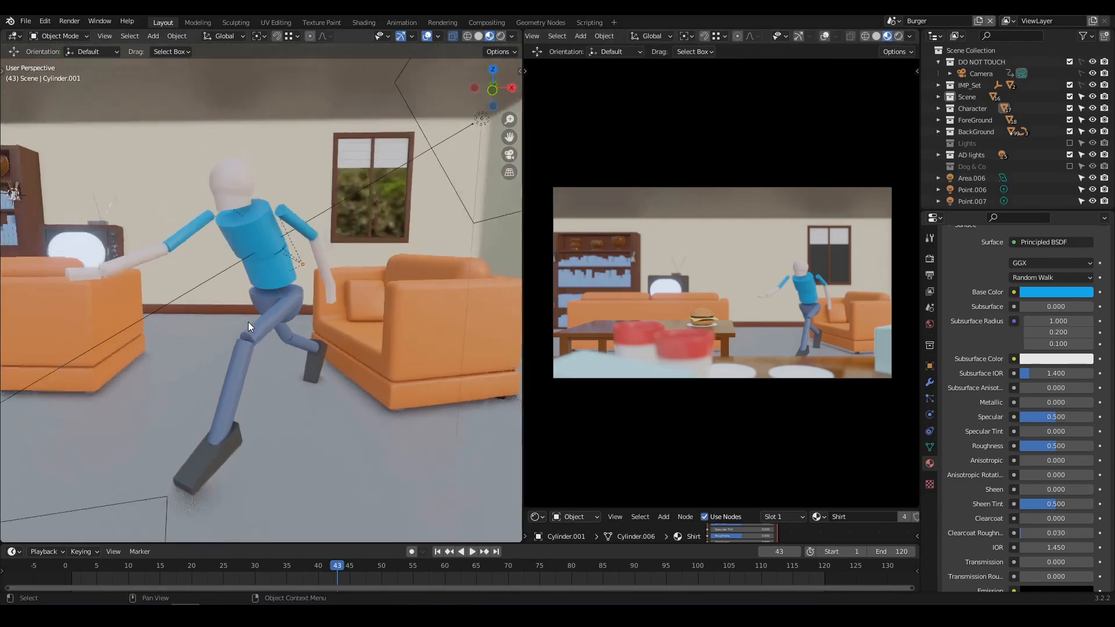
middle_click_drag(302, 343, 360, 329)
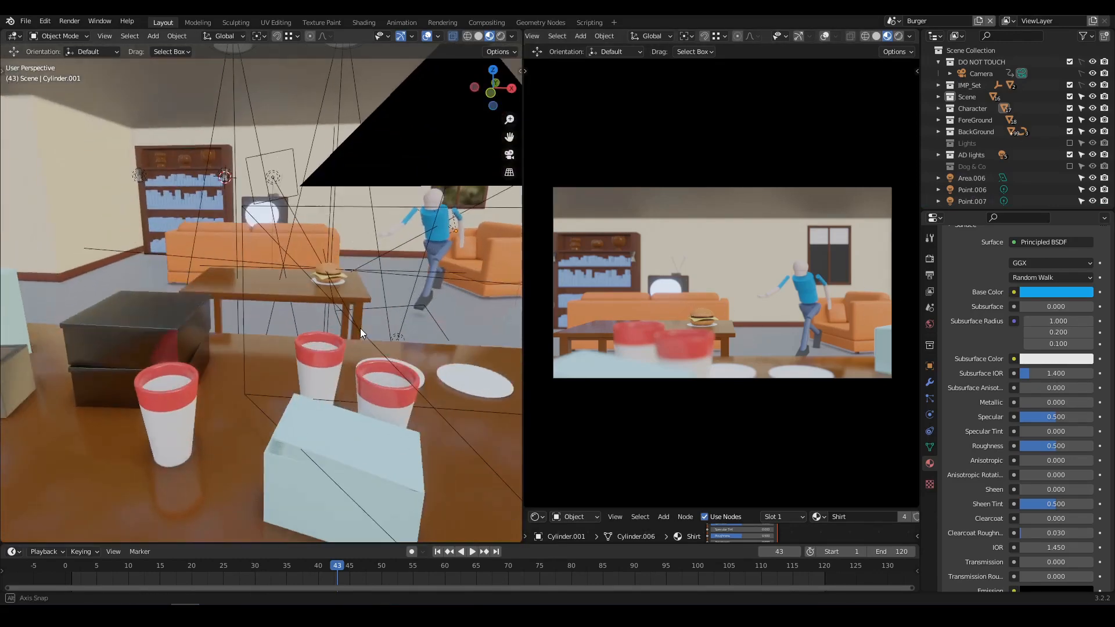
left_click_drag(522, 336, 251, 325)
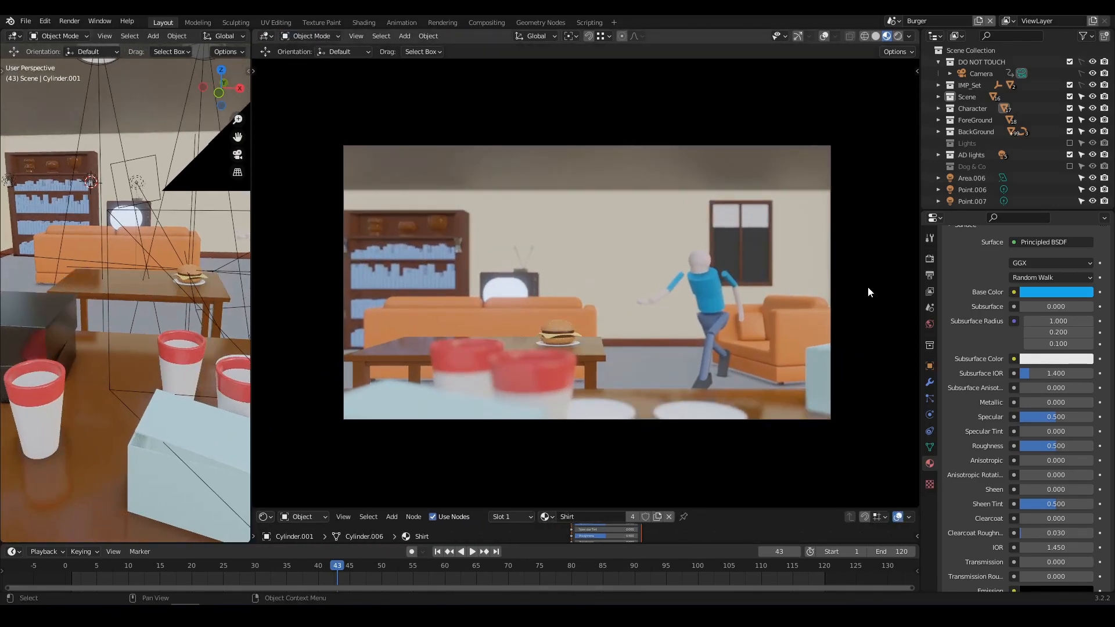
Step: Show the scene's render settings and change the camera viewport's shading mode
left_click(930, 259)
scroll(976, 296, "up", 3)
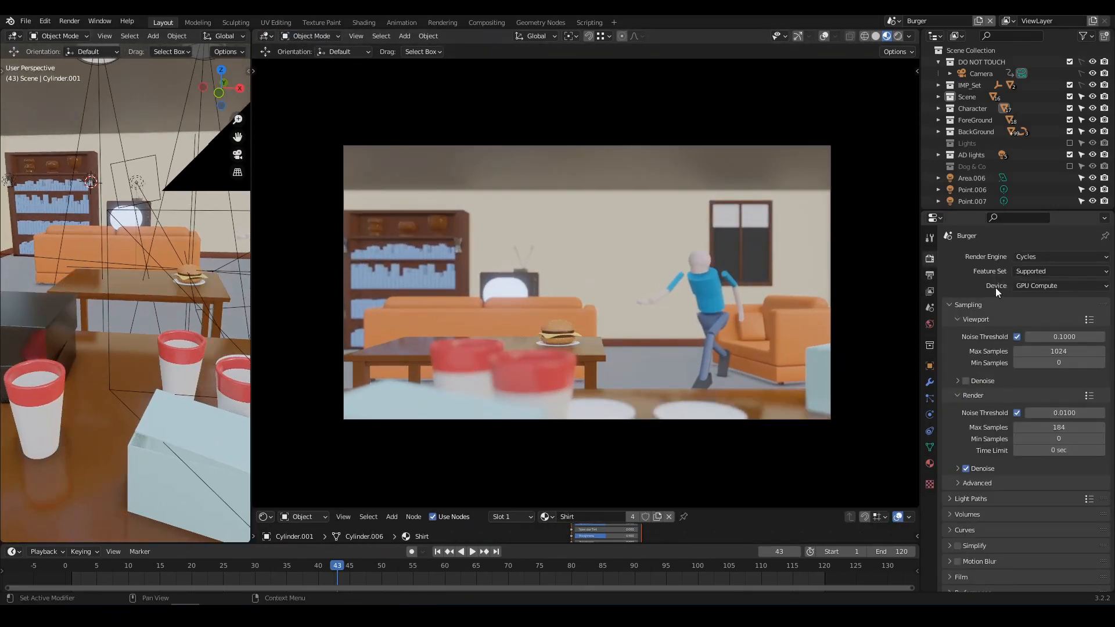
key("z")
left_click(734, 179)
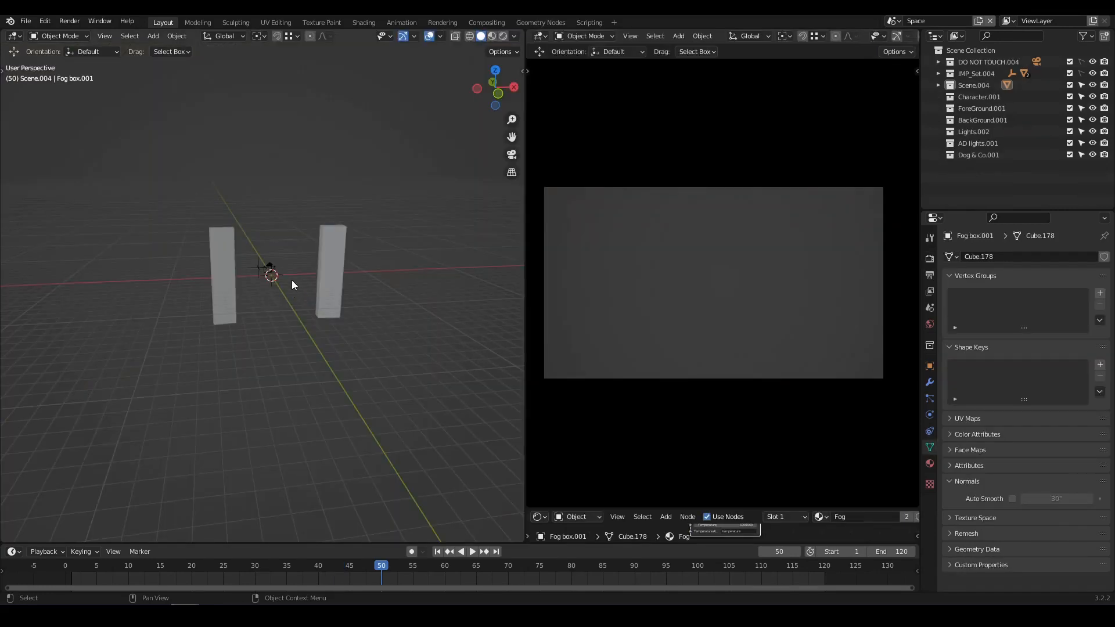
Step: Delete the empty collections from Character.001 through Dog & Co.001 in the Space scene
scroll(292, 280, "up", 6)
middle_click_drag(281, 298, 304, 313)
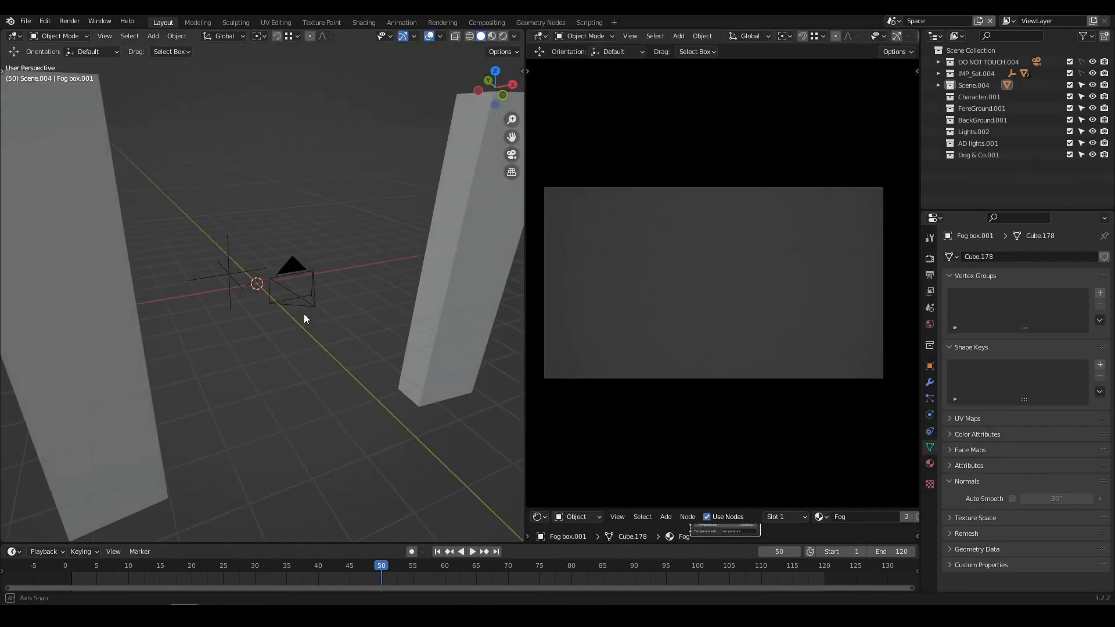
left_click(974, 86)
left_click(979, 97)
left_click(978, 155, "shift")
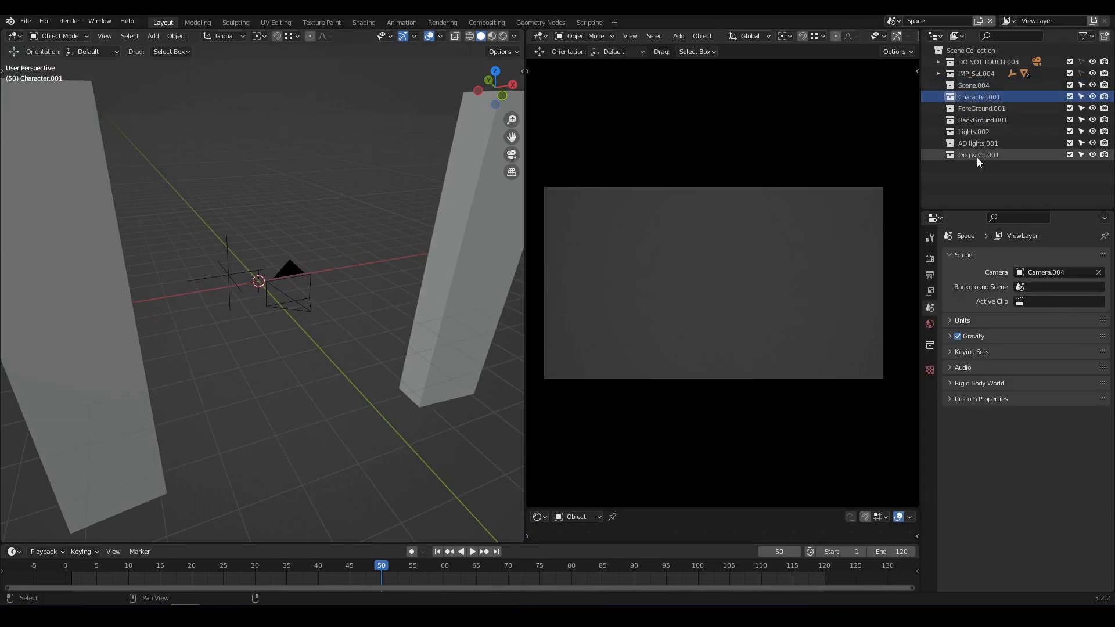
right_click(975, 156)
left_click(902, 220)
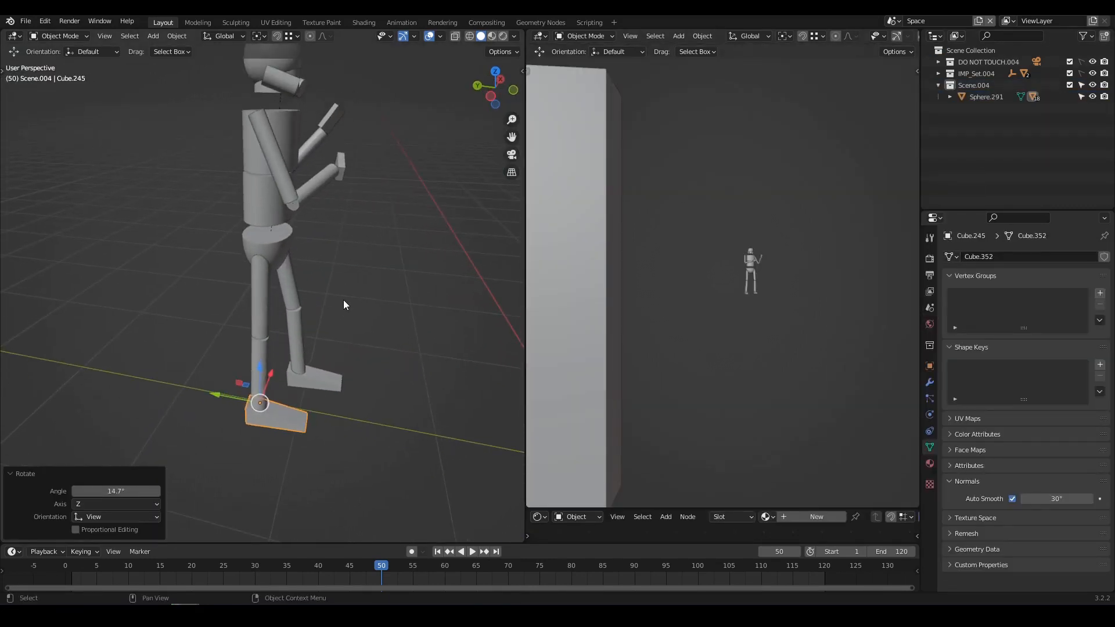
Step: Pose the character as seated by rotating both thighs forward and bending the lower legs down at the knees
key("KP_3")
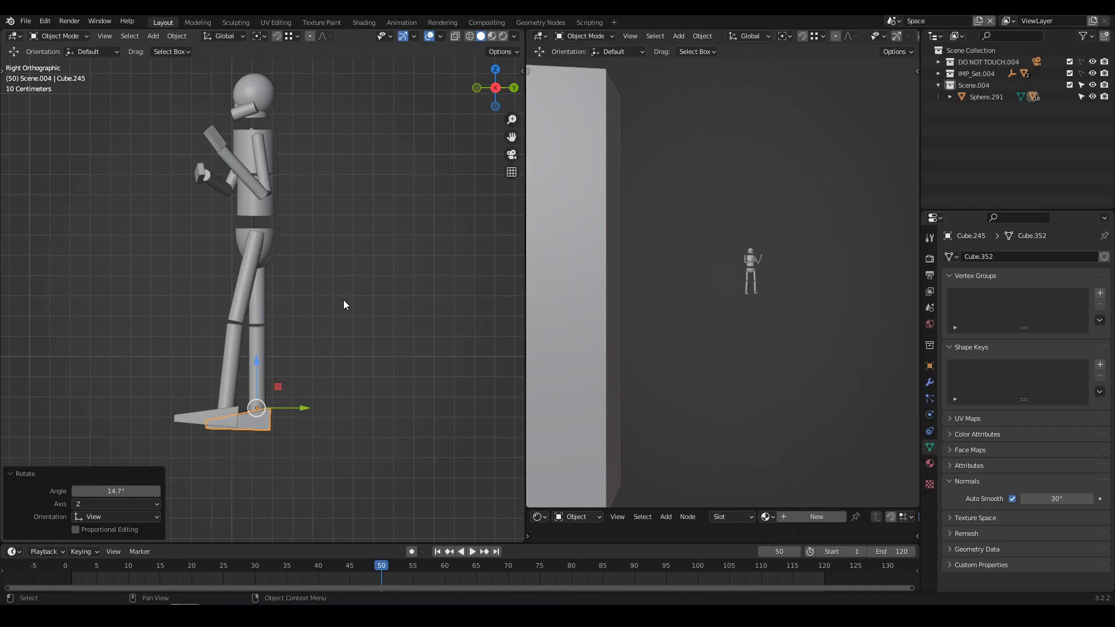
left_click(284, 286)
key("r")
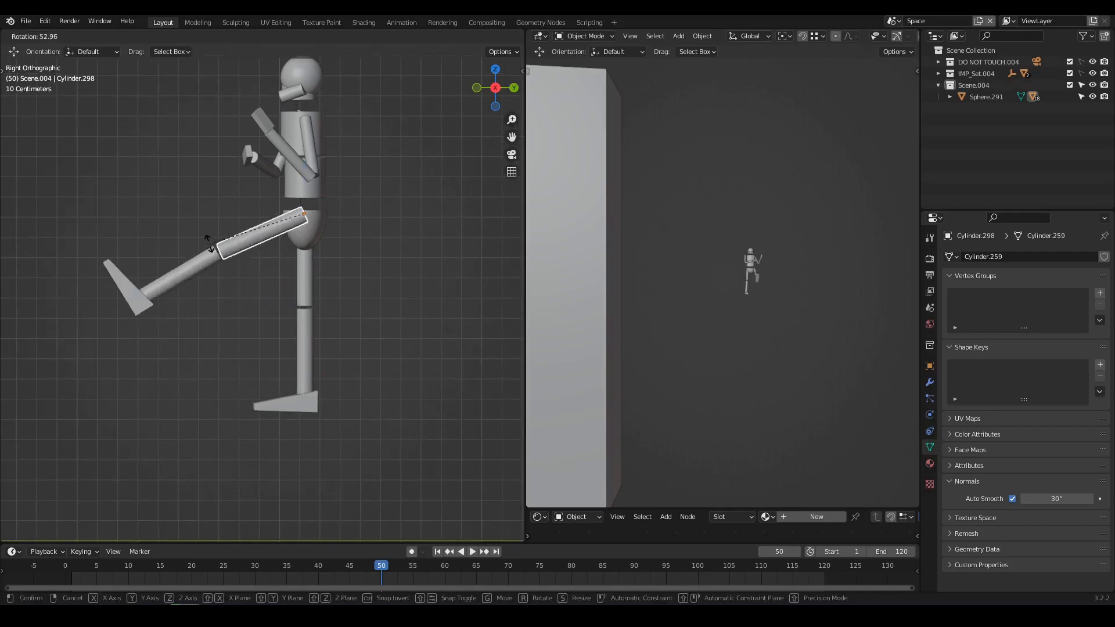
left_click(221, 249)
left_click(306, 302)
key("r")
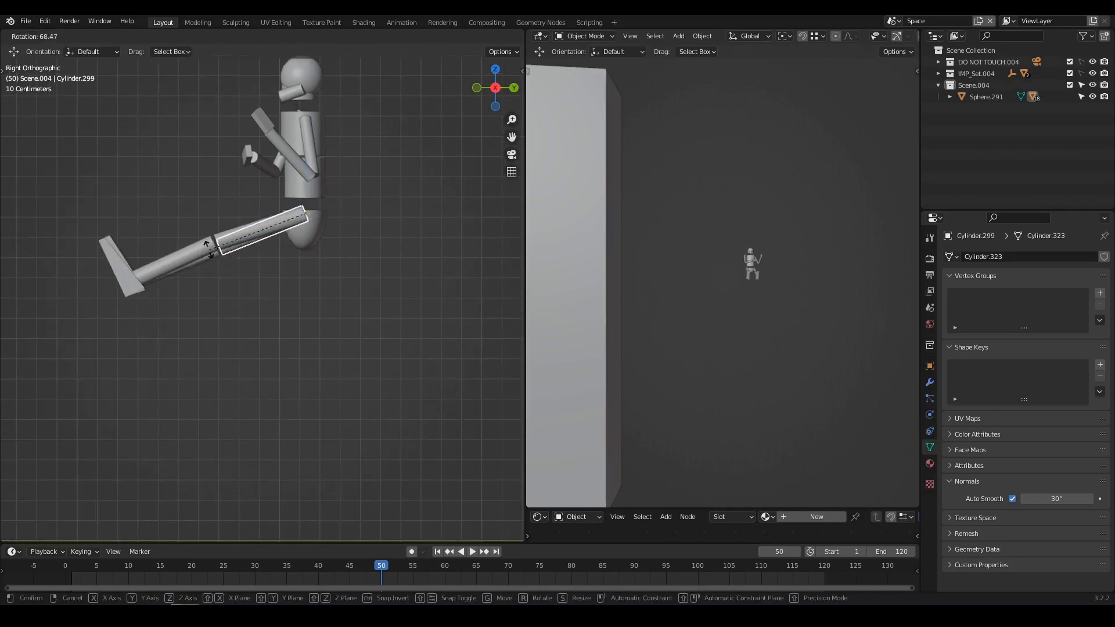
left_click(208, 250)
left_click(147, 274)
key("r")
left_click(177, 292)
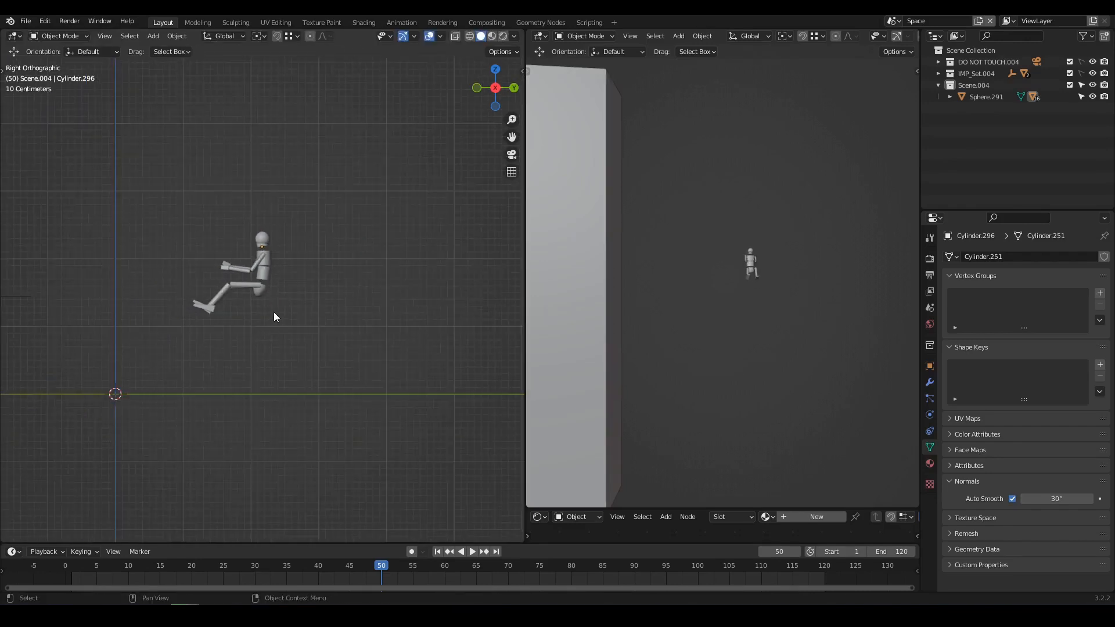
Step: Add a 2 m cube and move it about 1.94 m along Y and 1.78 m along Z around the seated pilot
scroll(350, 315, "down", 3)
scroll(354, 314, "up", 3)
key("shift+a")
mouse_move(319, 321)
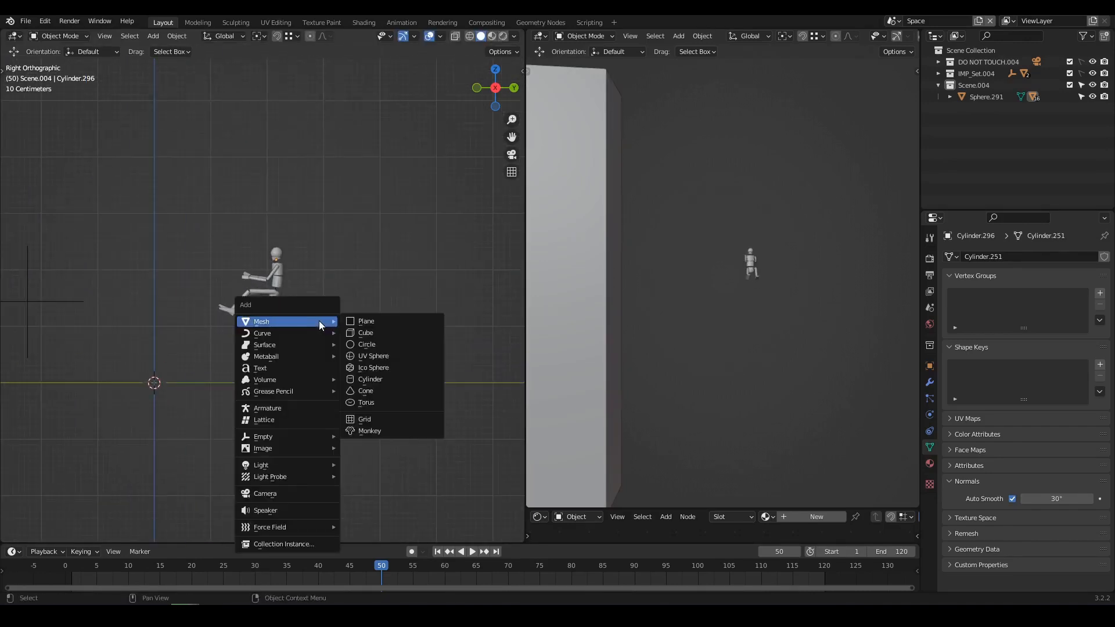
left_click(372, 332)
scroll(348, 336, "down", 3)
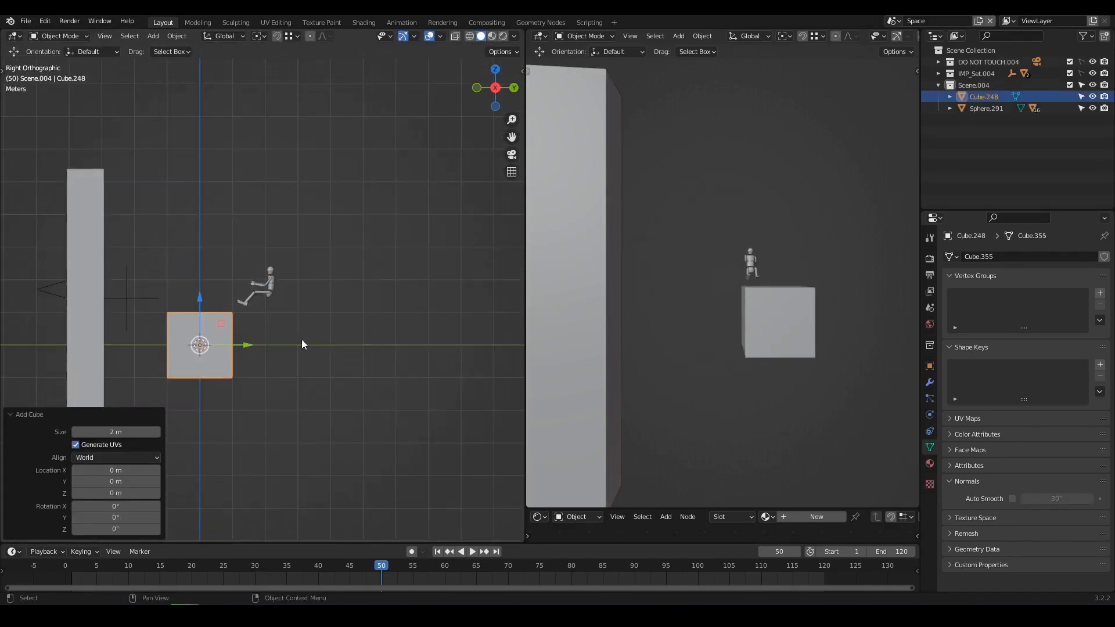
middle_click_drag(302, 339, 353, 318, "shift")
scroll(358, 305, "up", 2)
key("g")
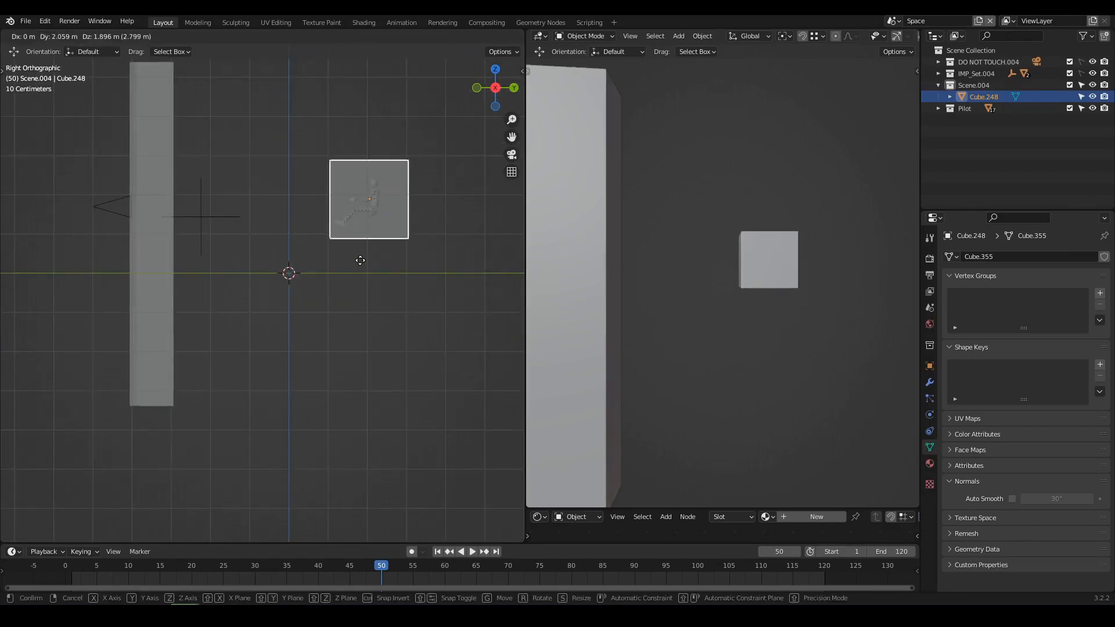
left_click(355, 265)
Step: Extrude the cube's front into a nose scaled to 0.637 and extend its back into a long rear fuselage section
scroll(363, 213, "up", 4)
middle_click_drag(407, 194, 296, 305, "shift")
scroll(296, 309, "up", 2)
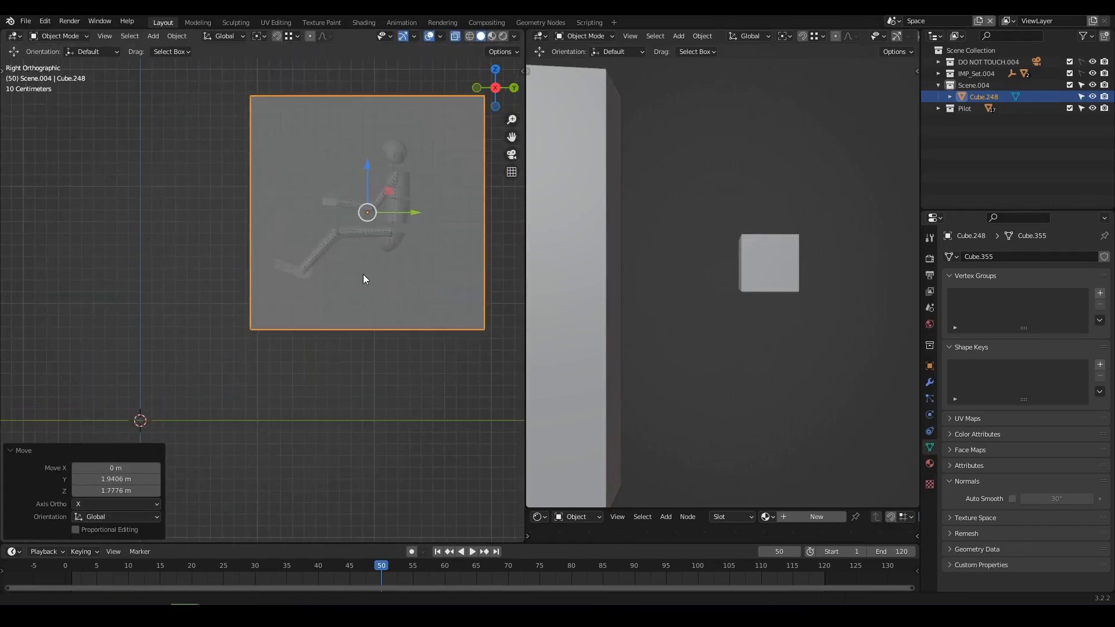
middle_click_drag(364, 274, 322, 287, "shift")
scroll(322, 287, "down", 1)
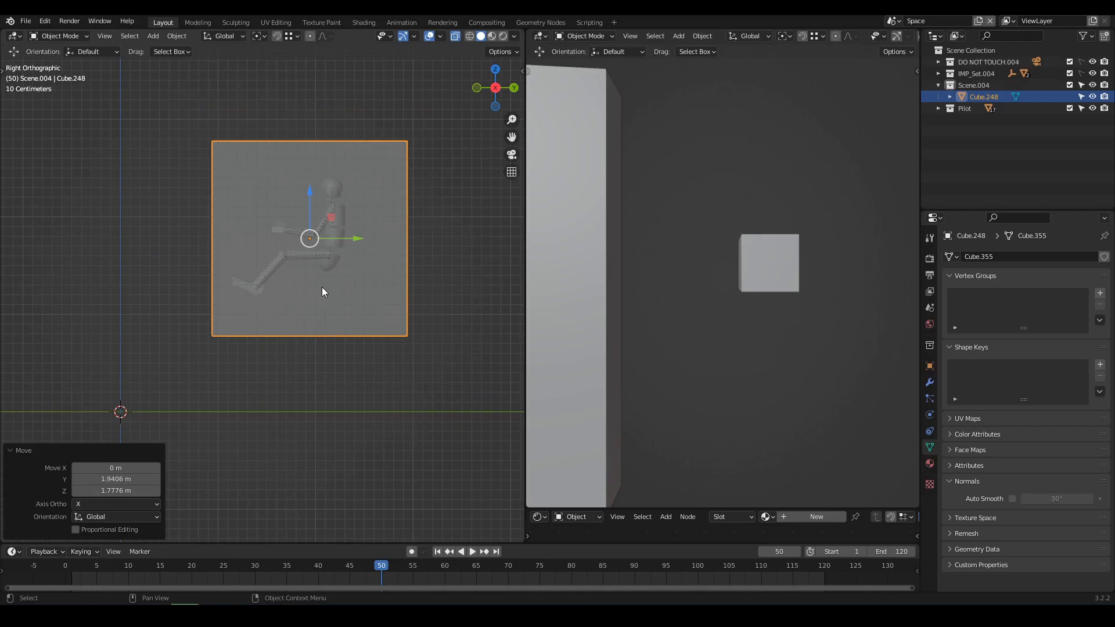
scroll(322, 287, "down", 4)
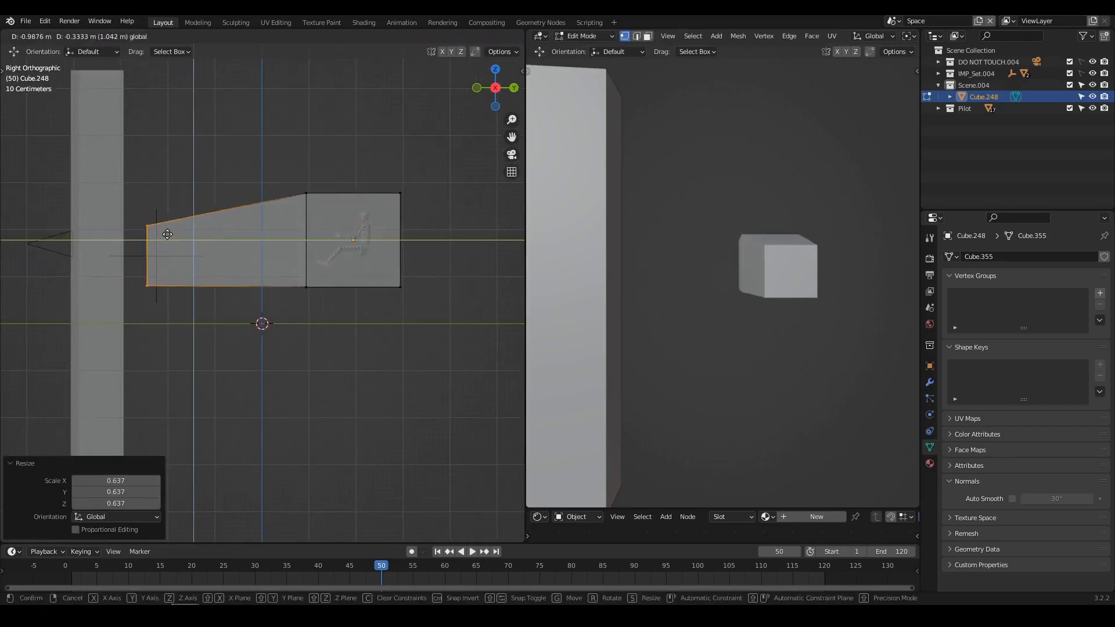
scroll(329, 230, "down", 3)
scroll(192, 193, "up", 5)
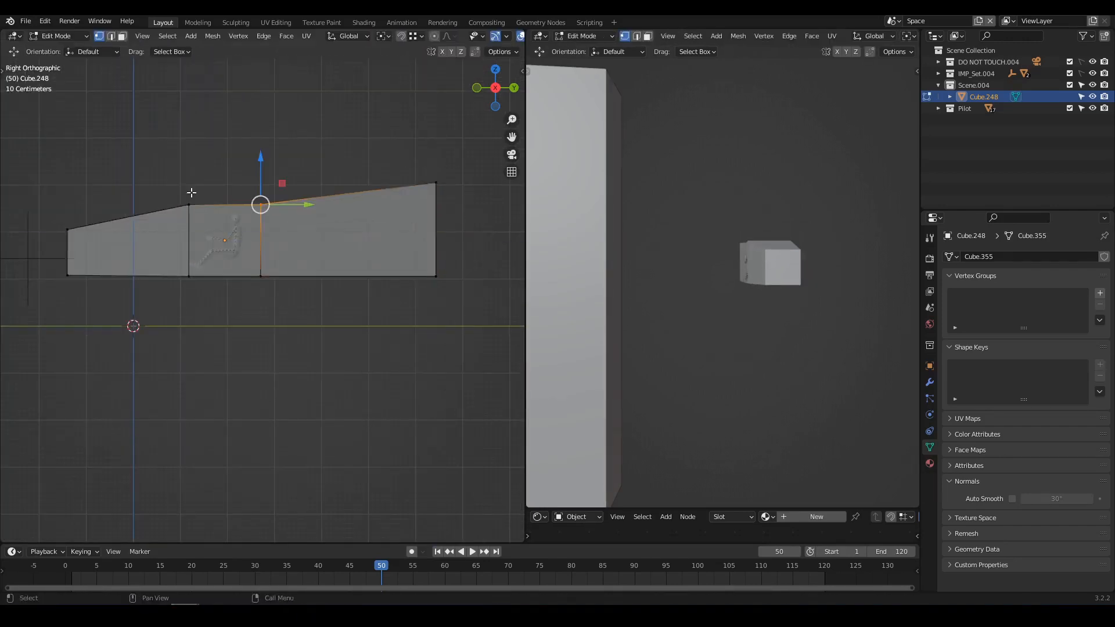
Step: Add a loop cut across the rear fuselage and reposition vertices to shape the spaceship's side profile
left_click(189, 204)
key("ctrl+r")
left_click(302, 199)
middle_click_drag(301, 199, 431, 179, "shift")
key("g")
left_click(198, 211)
scroll(326, 284, "down", 2)
key("Tab")
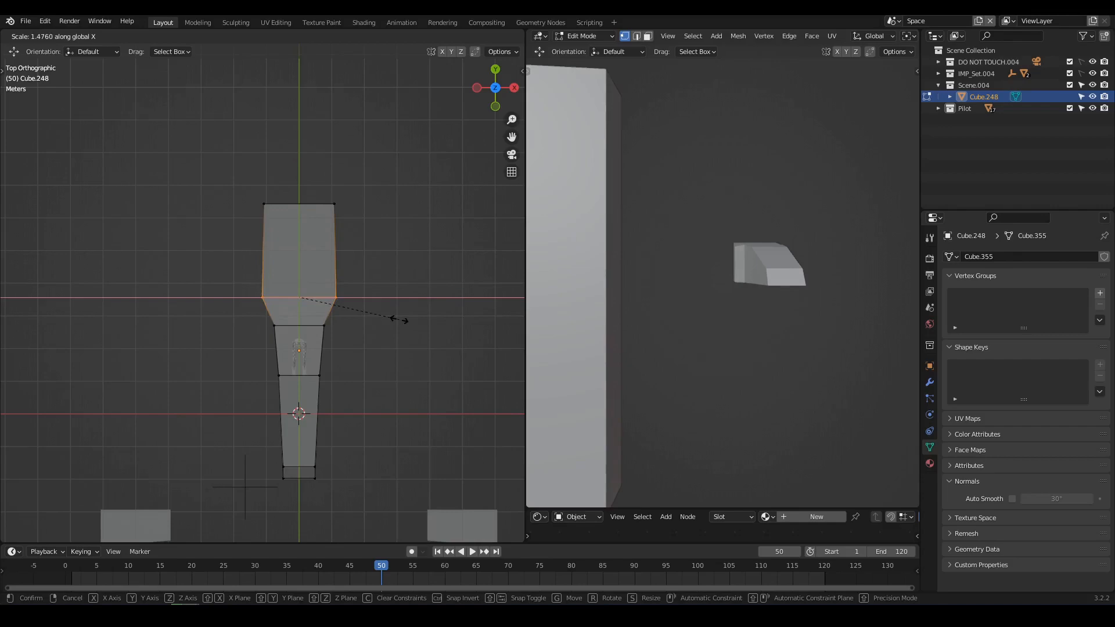
Step: Widen the rear fuselage sections along X so the body flares toward the tail
left_click(399, 319)
key("s")
key("x")
middle_click_drag(346, 334, 310, 291, "shift")
Step: Add a cube beside the fuselage and shape it into a wing, scaling its outer end to 0.588 along Y
key("shift+a")
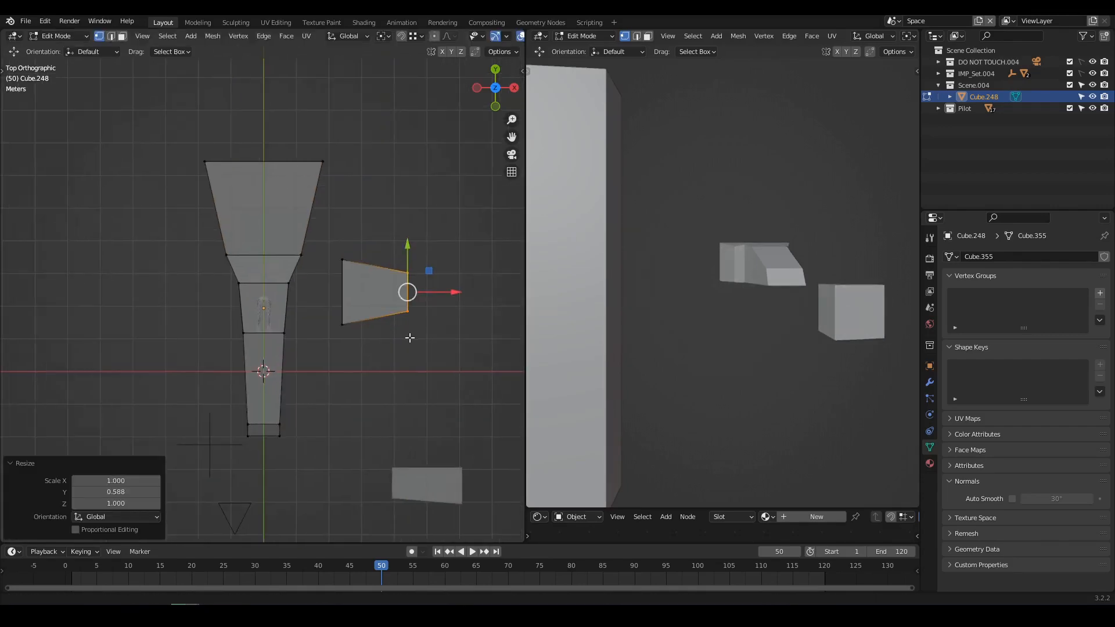
middle_click_drag(409, 337, 190, 279)
key("g")
key("z")
middle_click_drag(401, 249, 450, 234)
Step: Fit the tapered wing against the fuselage's side and set the current frame to 60
key("KP_1")
key("g")
left_click_drag(393, 566, 445, 567)
middle_click_drag(332, 174, 331, 279)
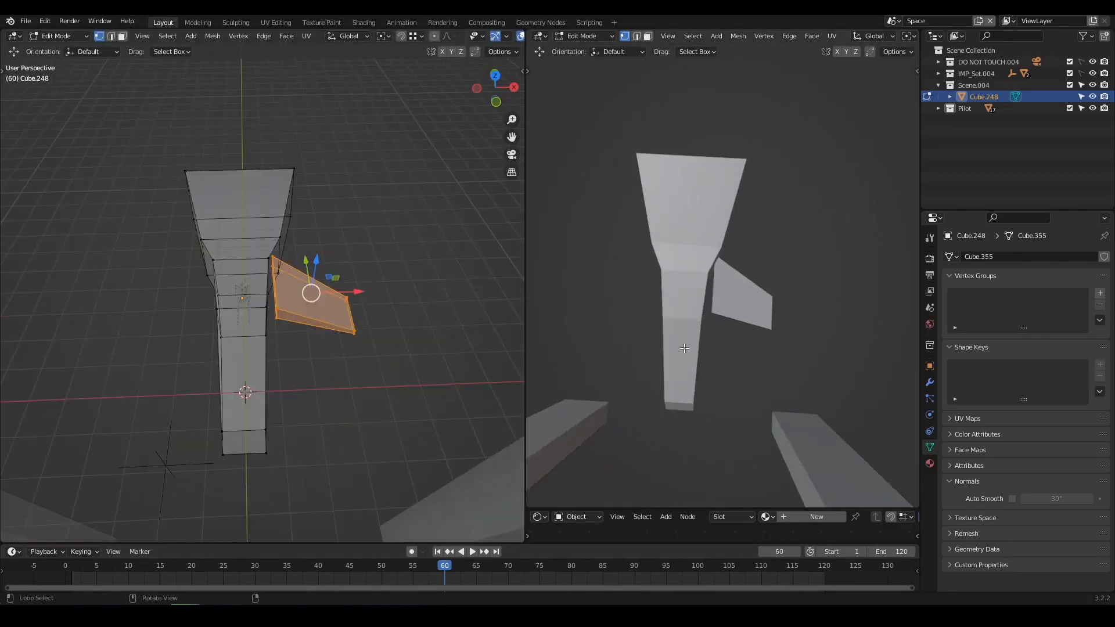
key("s")
Step: Cut the fuselage lengthwise along its centre and add a Mirror modifier on the X axis to the ship
key("KP_7")
key("ctrl+r")
left_click(297, 312)
key("Tab")
left_click(929, 382)
left_click(1026, 256)
key("KP_7")
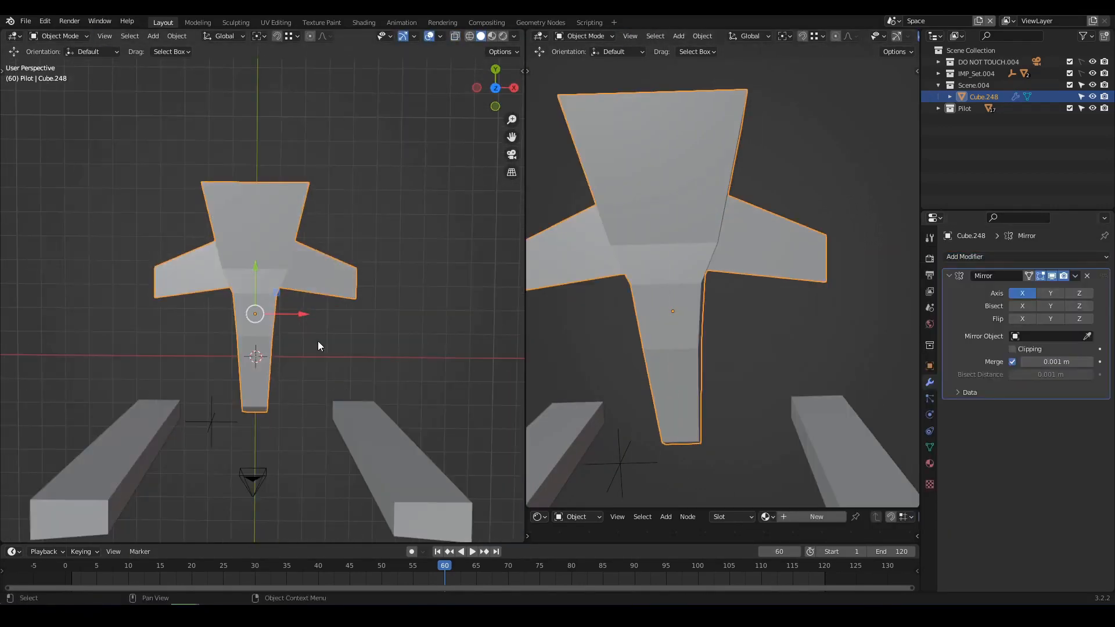
Step: Add a cube above the fuselage, shape it into a slanted tail fin with a loop cut, and scale it to 0.693
key("Tab")
key("KP_1")
key("shift+a")
key("g")
scroll(304, 166, "up", 3)
key("g")
key("x")
key("ctrl+r")
key("s")
key("g")
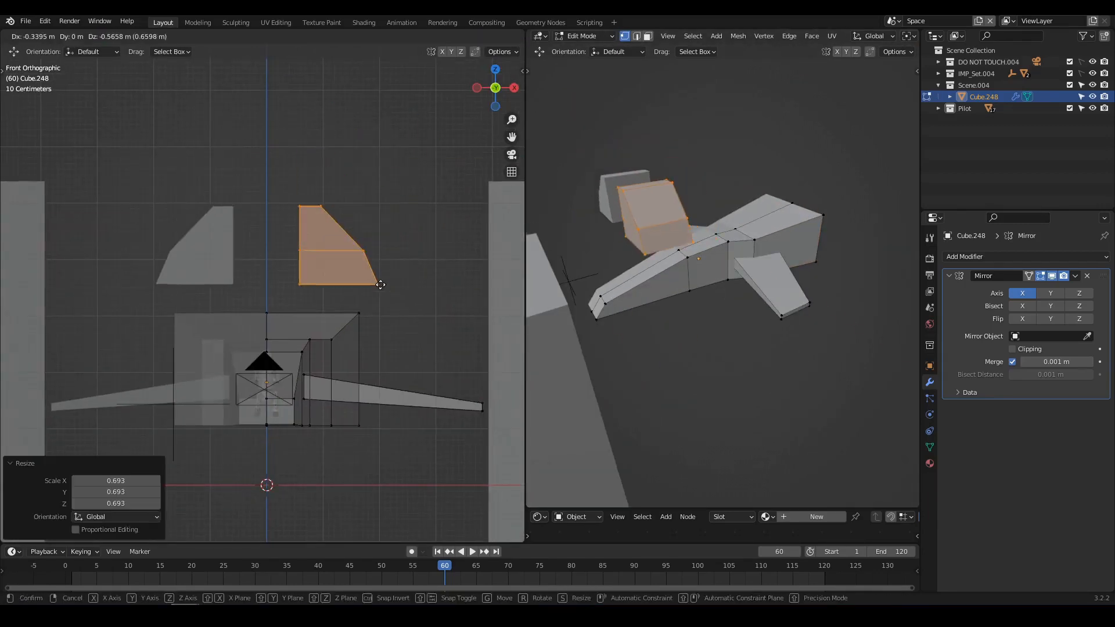
Step: Move the tail fin along Y onto the rear fuselage and flip it along X
middle_click_drag(764, 101, 764, 129, "shift")
key("g")
key("y")
key("ctrl+m")
key("x")
Step: Move the fuselage's rear edge about 0.53 m forward along Y
key("KP_7")
scroll(405, 231, "down", 4)
left_click_drag(273, 204, 406, 232)
scroll(406, 231, "up", 3)
left_click_drag(356, 152, 376, 166)
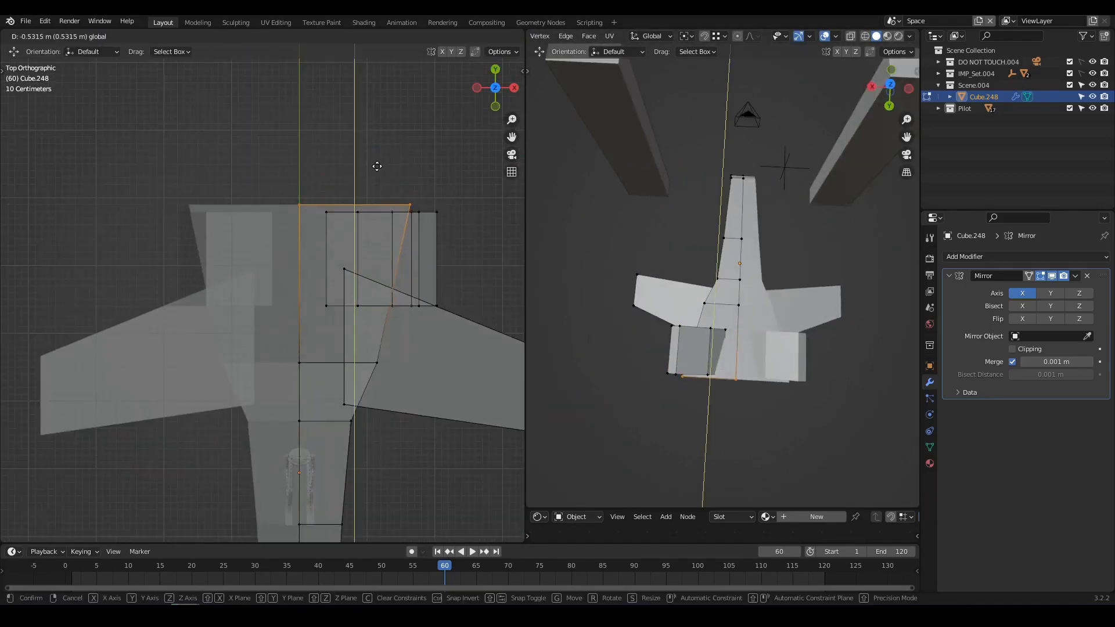
scroll(376, 167, "down", 2)
middle_click_drag(325, 269, 364, 181)
Step: Add a cylinder to the ship for an engine and rotate it 90 degrees about X
left_click_drag(363, 181, 368, 208)
left_click(368, 208)
key("shift+a")
key("r")
key("x")
key("9")
key("0")
key("Return")
Step: Move the engine cylinder along Y and shrink its rear face to form a tapered nozzle
middle_click_drag(204, 359, 325, 325)
key("g")
key("y")
key("3")
key("s")
Step: Select the whole engine and position it on the fuselage's back end without shifting it along Y
middle_click_drag(238, 319, 277, 344)
key("l")
key("g")
key("shift+y")
left_click(277, 343)
scroll(199, 327, "down", 4)
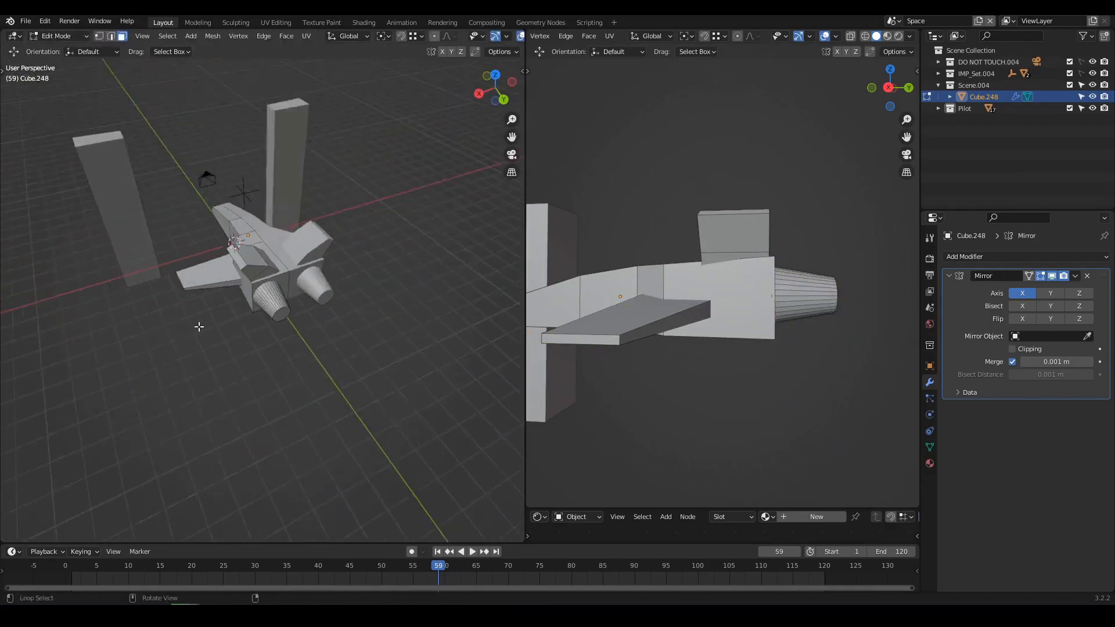
Step: Shift the ship's rear parts back along Y to lengthen the fuselage and adjust its shape along Z
middle_click_drag(199, 327, 250, 302)
scroll(250, 303, "up", 2, "alt")
key("g")
key("y")
key("g")
key("z")
left_click(188, 208)
Step: Duplicate a piece of the ship downward along Z and scale it into a small fin beneath the rear fuselage
middle_click_drag(188, 208, 261, 267)
key("shift+d")
key("z")
key("s")
key("g")
key("z")
Step: Scale and reposition the lower fin along X, moving its selected edge about 0.059 m in the negative X direction
key("s")
key("x")
key("g")
key("x")
left_click(152, 290)
left_click(301, 192)
key("g")
key("x")
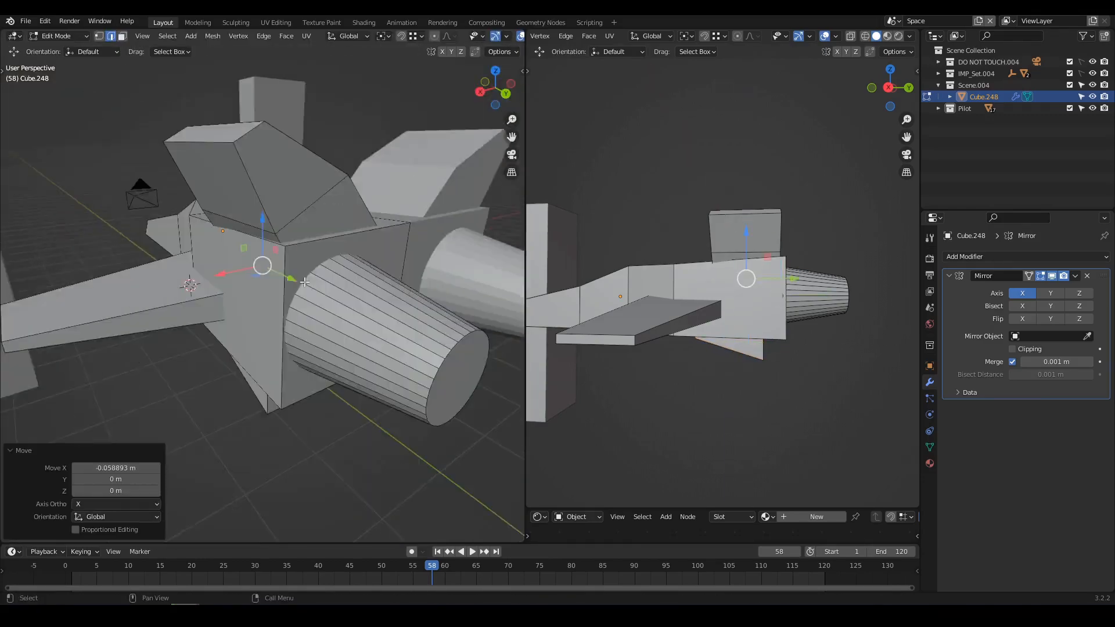
Step: Rescale the lower fin's selected geometry along X and realign it along X against the rear fuselage in see-through view
key("alt+z")
key("s")
key("x")
left_click(241, 311)
key("g")
key("x")
left_click(284, 349)
Step: Select linked parts of the ship and shift them along Y and Z to refine their fit on the fuselage
middle_click_drag(285, 349, 264, 329)
key("l")
key("g")
key("y")
key("l")
key("g")
key("z")
key("g")
key("y")
key("g")
key("y")
key("g")
key("y")
Step: Select another linked part of the ship and slide it along Y in two adjustments
scroll(311, 279, "up", 4)
key("l")
key("g")
key("y")
left_click(277, 276)
scroll(278, 277, "down", 4)
key("g")
key("y")
left_click(391, 263)
Step: Shift one more linked ship part along Y and adjust the selection's placement in see-through view
key("l")
key("g")
key("y")
left_click(299, 279)
key("Tab")
key("Tab")
key("alt+z")
key("g")
key("alt+z")
scroll(339, 358, "down", 5)
Step: Add a cube and scale it into a wide flat platform under the ship, stretching it 2.883 times along X
key("Tab")
key("shift+a")
left_click(350, 345)
key("s")
key("s")
key("z")
key("s")
key("x")
left_click(390, 375)
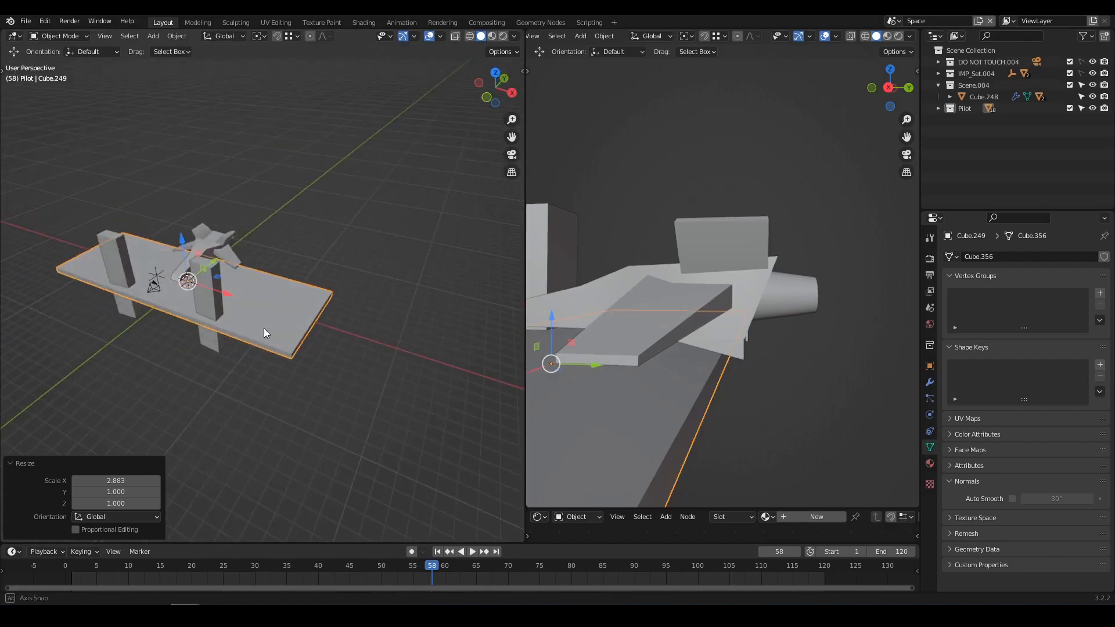
Step: Add a loop cut near the platform's end and extrude the end strip upward into an upright wall
key("Tab")
scroll(274, 324, "up", 4)
key("ctrl+r")
left_click(303, 309)
key("e")
left_click(352, 215)
Step: Cut a lengthwise loop through the platform and wall, scale it along Y, and extrude the narrow strip into a shallow groove
key("ctrl+r")
left_click(239, 229)
middle_click_drag(352, 214, 262, 331)
key("s")
key("y")
key("3")
key("alt+e")
key("Escape")
key("Tab")
key("Tab")
scroll(338, 322, "up", 4)
key("e")
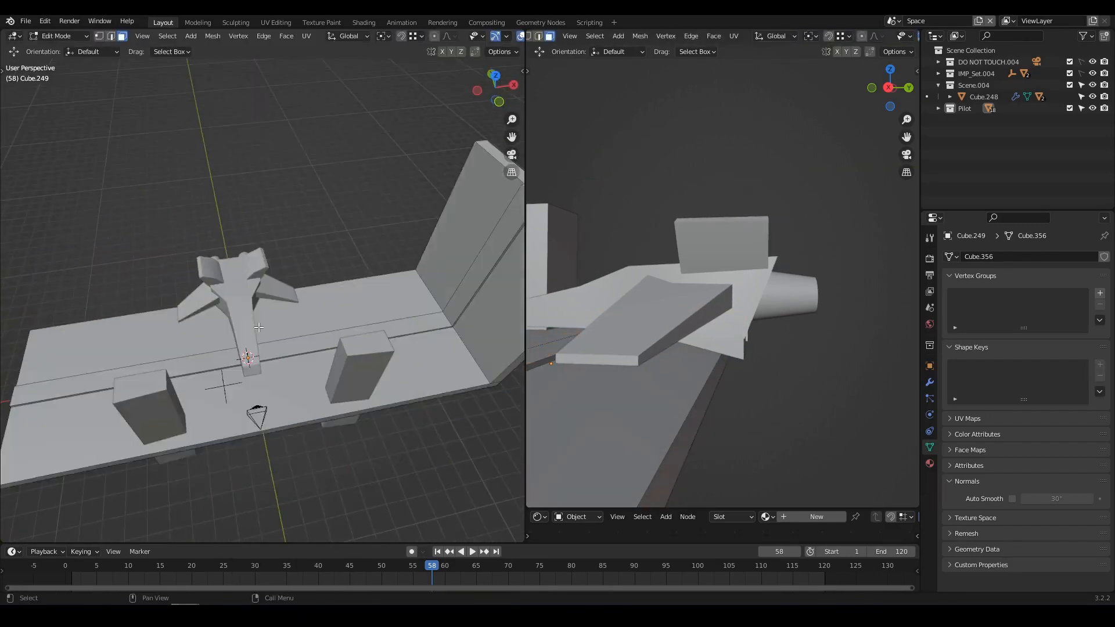
Step: Apply the ship's scale and rotate the ship 90 degrees about Z and -90 degrees about Y
key("Tab")
left_click(252, 308)
key("ctrl+a")
key("s")
key("r")
key("z")
key("9")
key("0")
key("Return")
key("r")
key("y")
key("minus")
key("9")
key("0")
key("Return")
Step: Move the ship against the upright wall at the platform's end and shift the selection along Y
key("KP_1")
key("g")
left_click(482, 261)
middle_click_drag(482, 262, 192, 314)
left_click(191, 314)
key("g")
key("y")
left_click(177, 313)
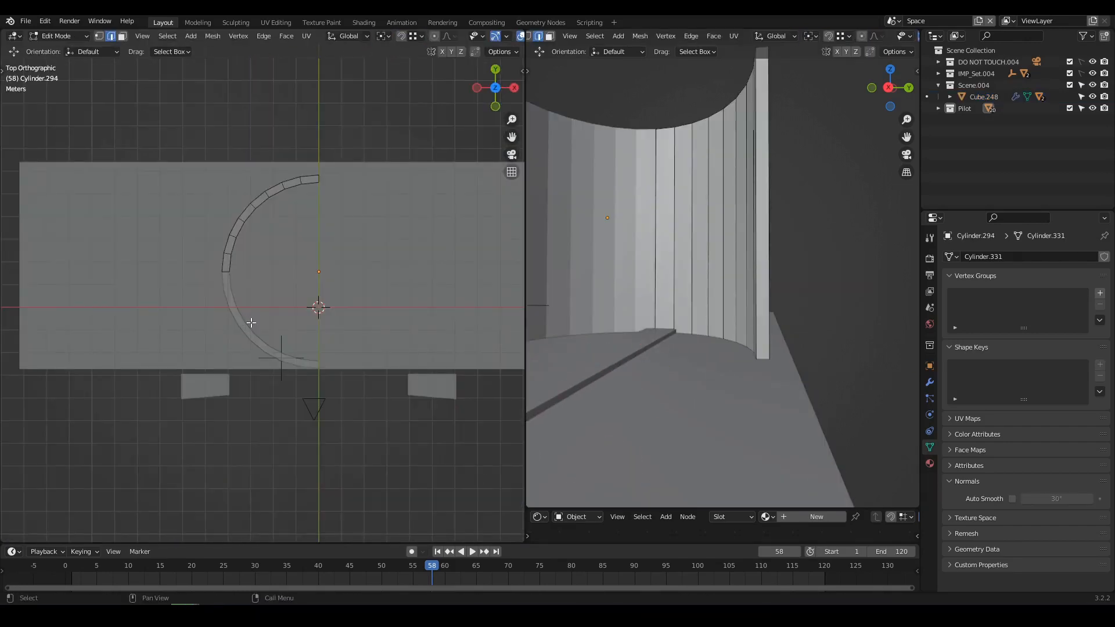
Step: Rotate the rear curved panel by roughly -45 degrees about Z and turn the front curved panel about Z to face it
key("Tab")
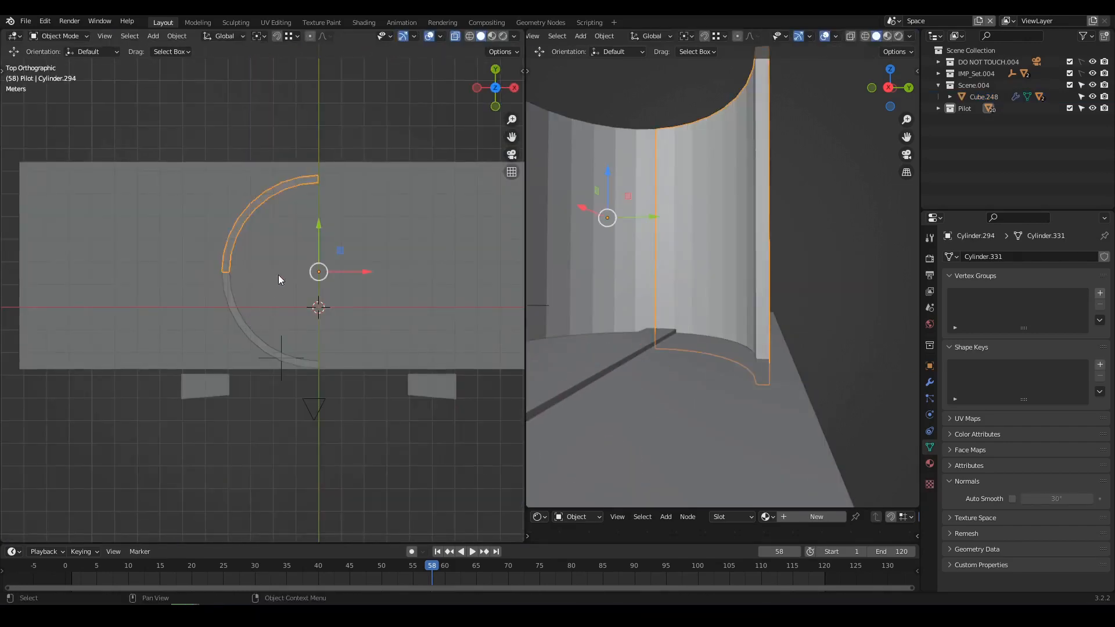
middle_click_drag(299, 277, 282, 283, "shift")
key("r")
key("z")
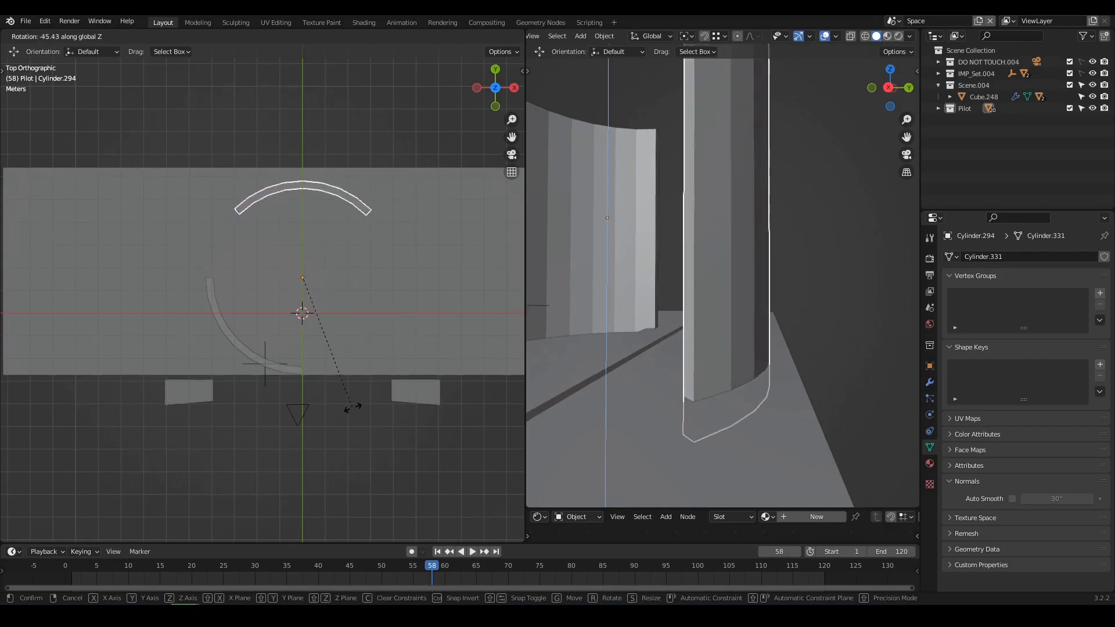
left_click(299, 372)
left_click(301, 371)
key("r")
key("z")
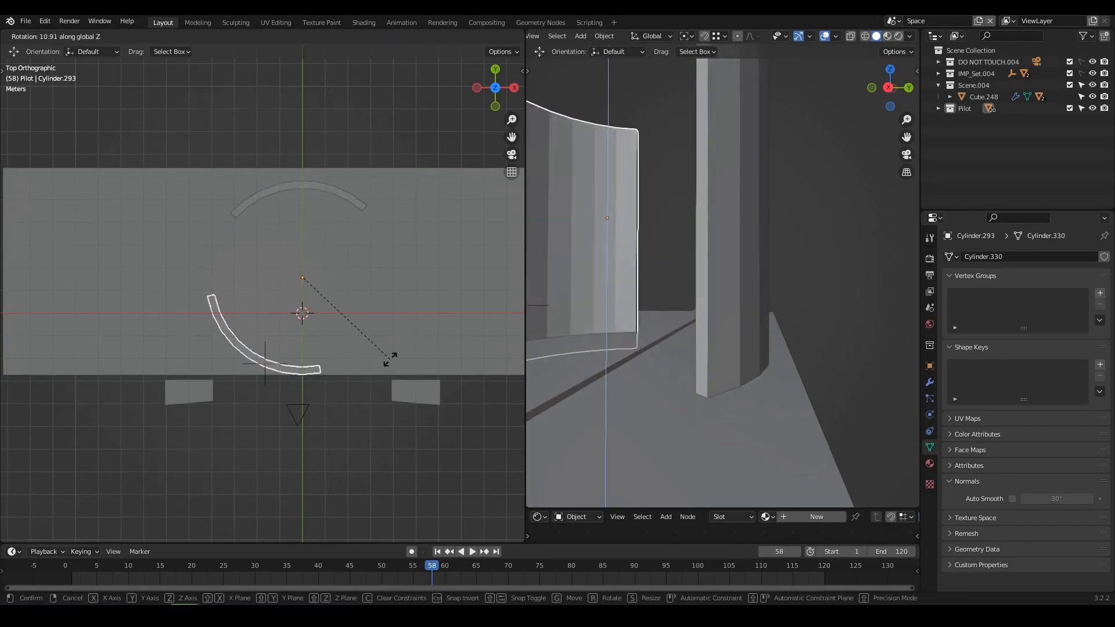
left_click(409, 296)
Step: Add a plain axes empty at the world origin beside the curved panels
scroll(312, 328, "down", 3)
middle_click_drag(289, 361, 267, 331, "shift")
left_click(295, 332)
key("shift+a")
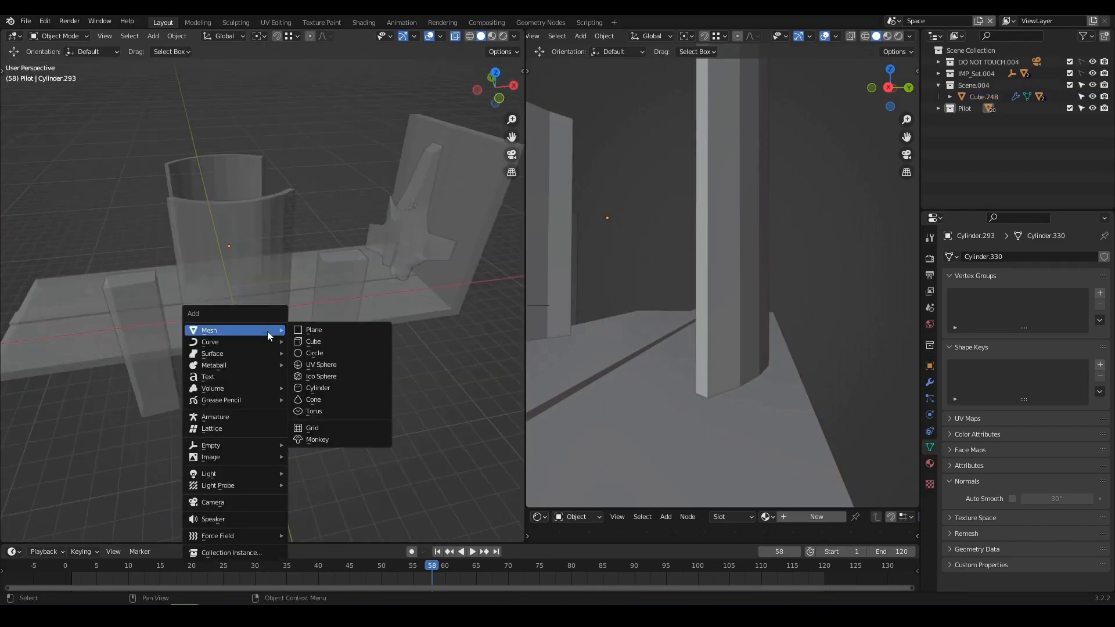
mouse_move(234, 446)
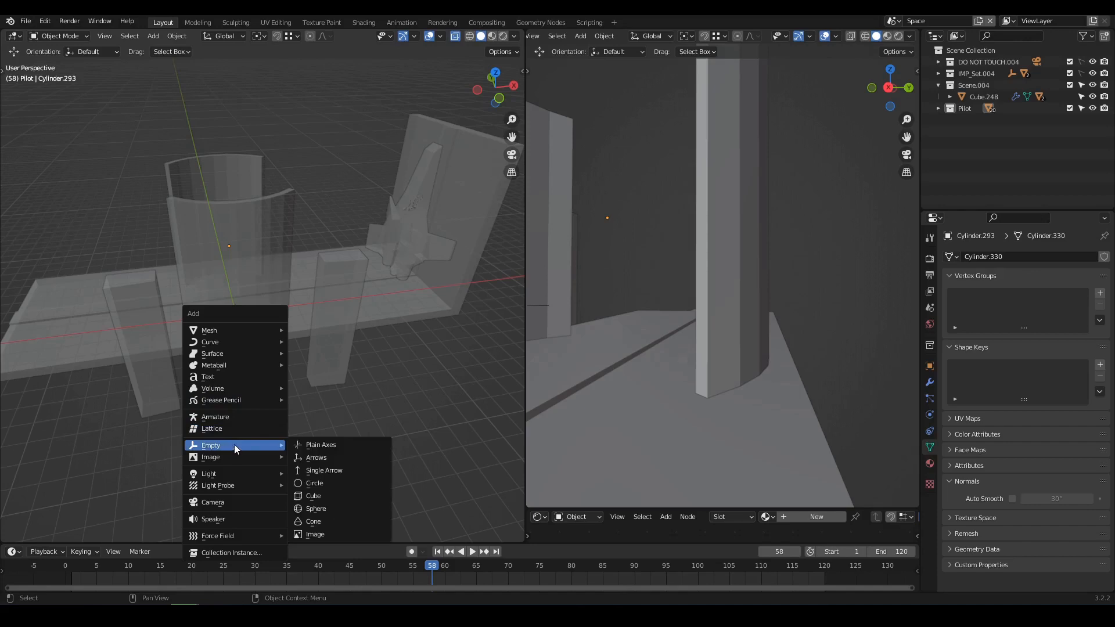
left_click(317, 446)
middle_click_drag(260, 350, 275, 378)
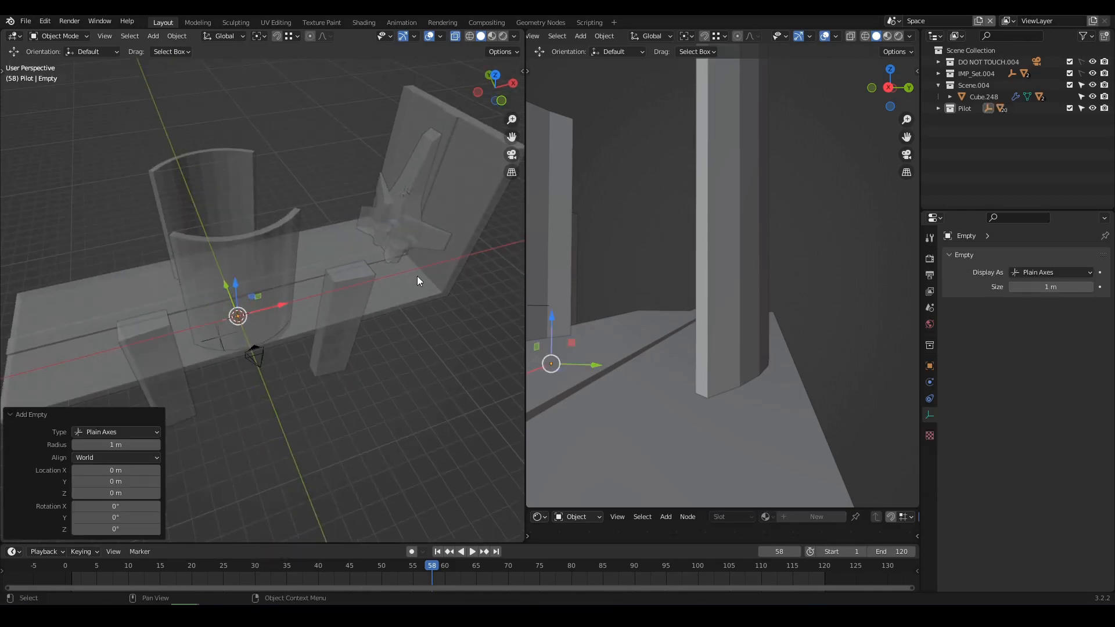
Step: Parent the platform, the ship and both curved panels to the empty using the Object option
left_click(407, 287)
middle_click_drag(406, 288, 343, 340, "shift")
scroll(343, 340, "up", 2)
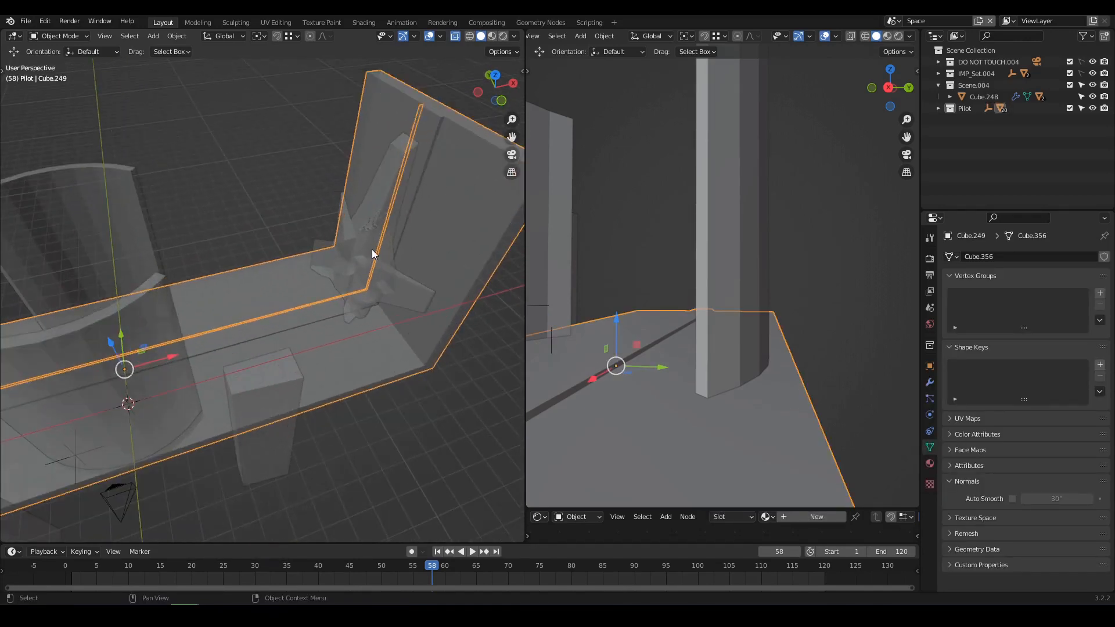
left_click(373, 203, "shift")
middle_click_drag(372, 203, 228, 292)
left_click(228, 291, "shift")
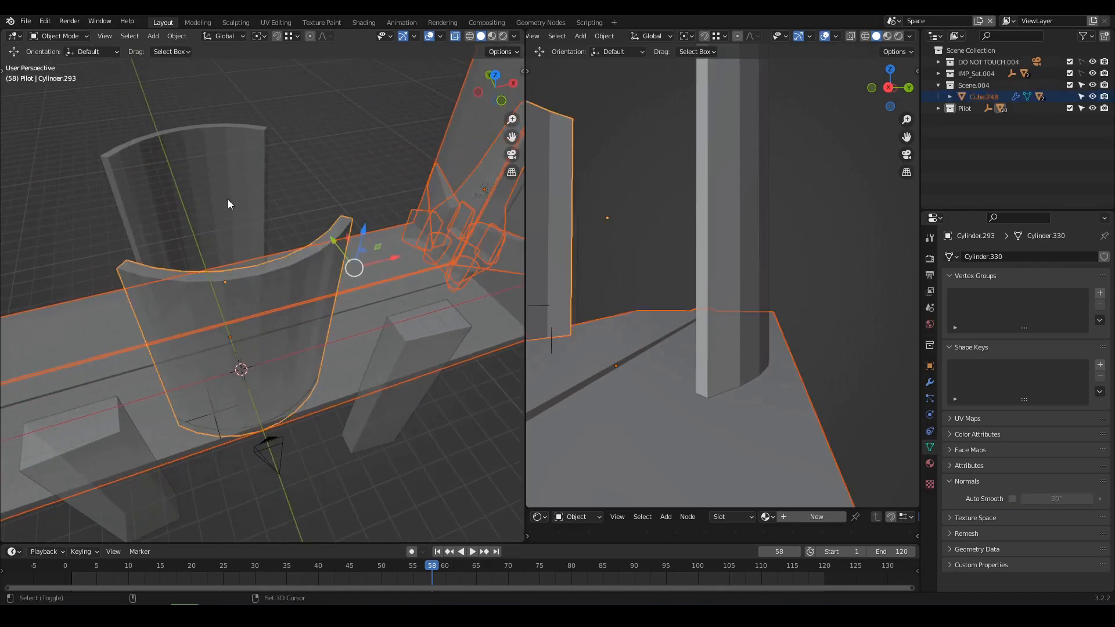
middle_click_drag(260, 396, 231, 330)
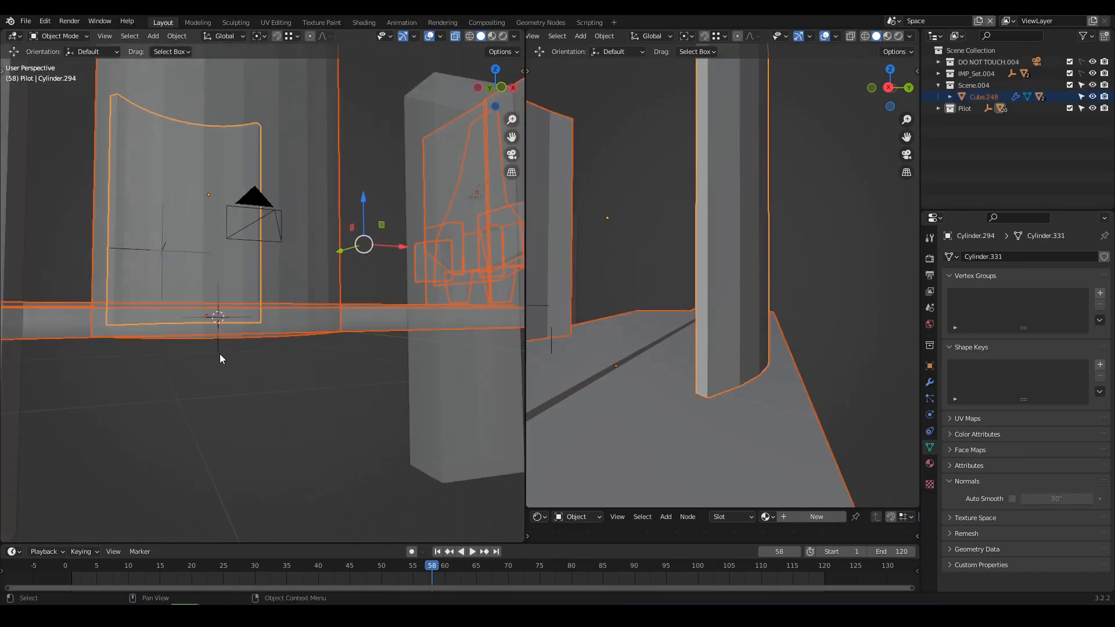
left_click(220, 354, "shift")
key("ctrl+p")
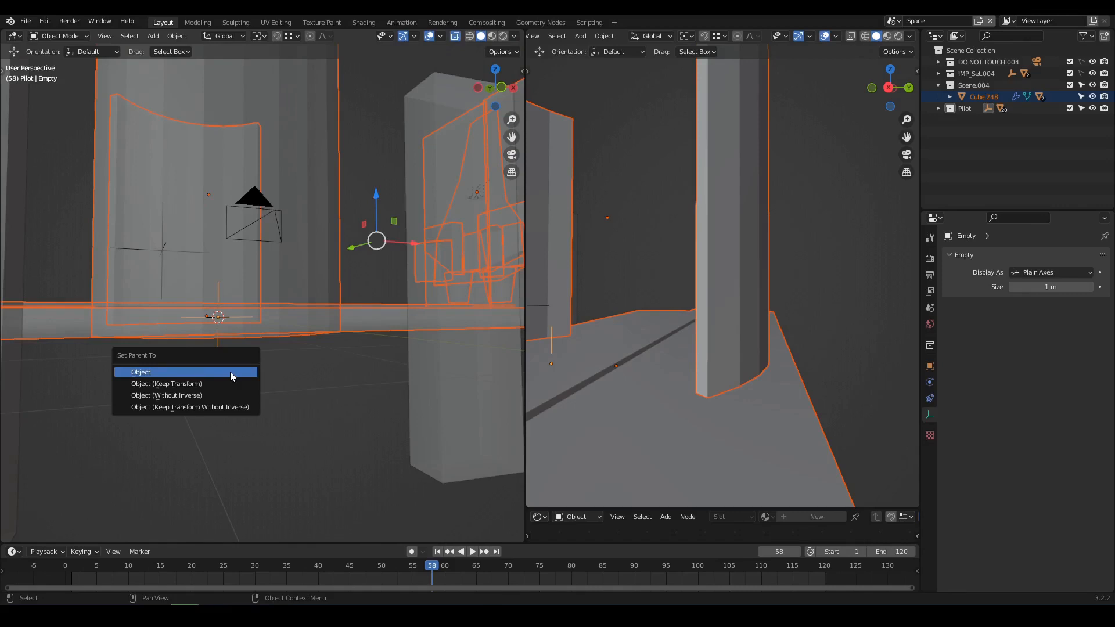
left_click(231, 373)
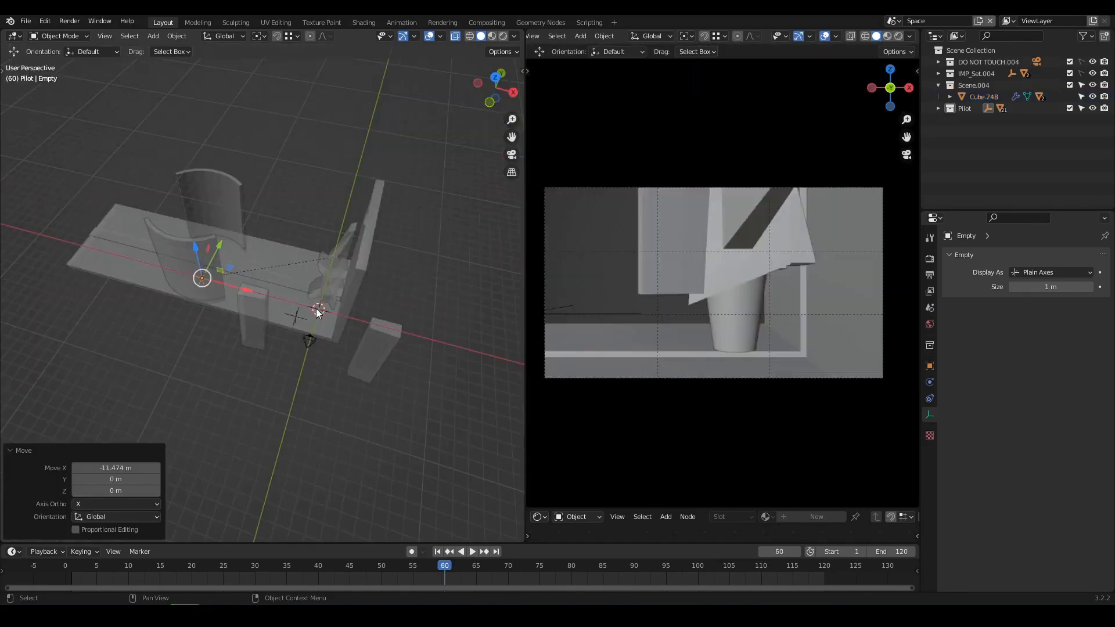
Step: Rotate the parent empty freely with trackball rotation to tilt the whole platform and ship assembly in front of the camera
key("r")
key("r")
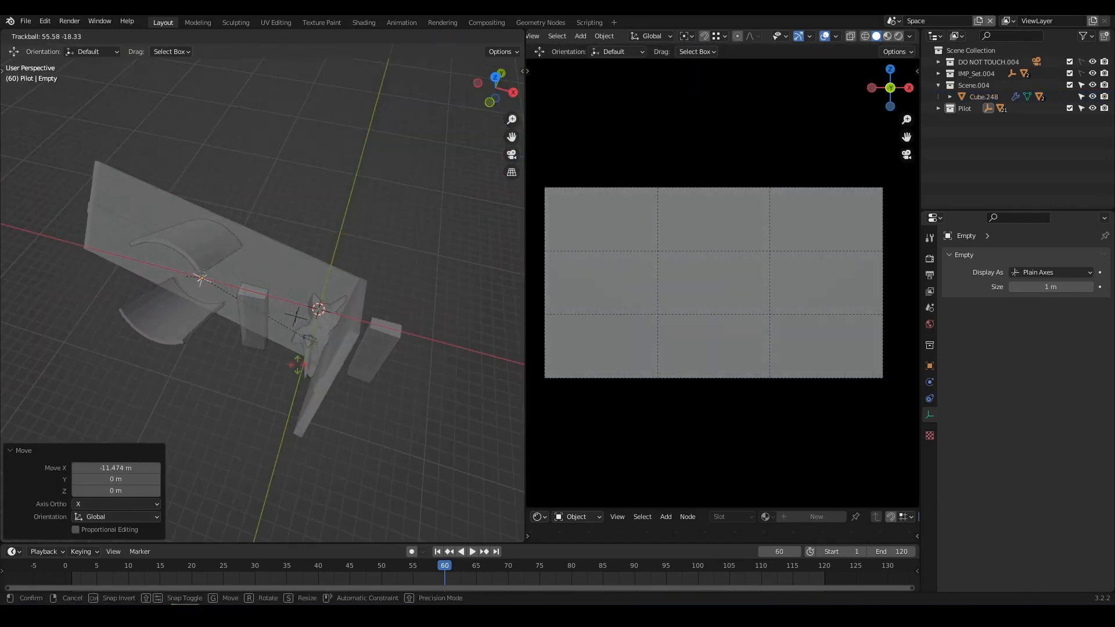
left_click(299, 369)
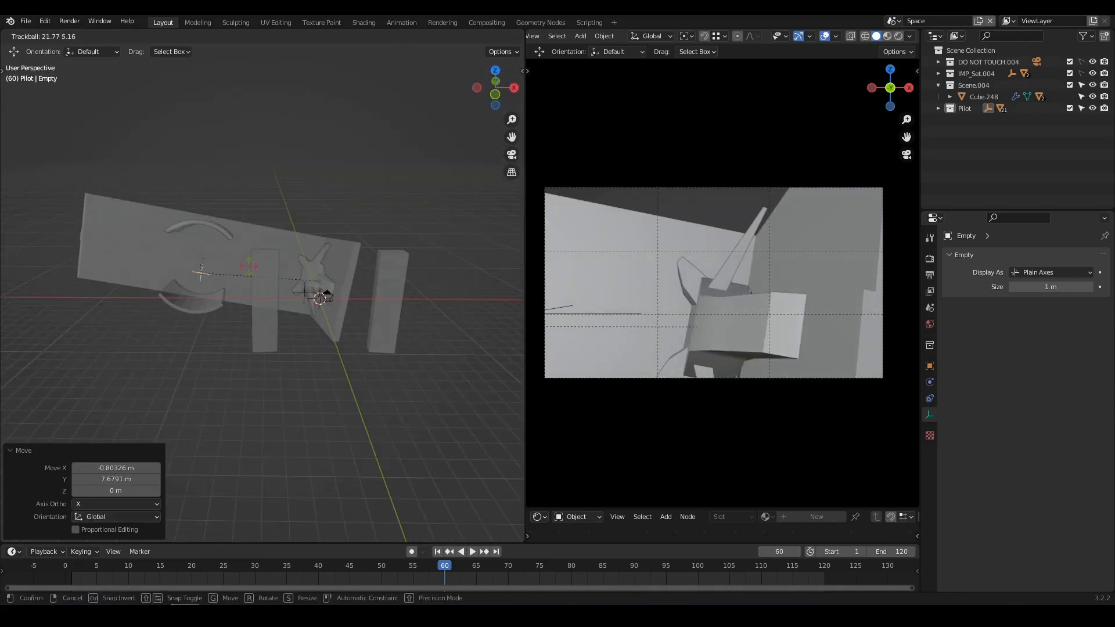
left_click(310, 331)
middle_click_drag(308, 336, 289, 309)
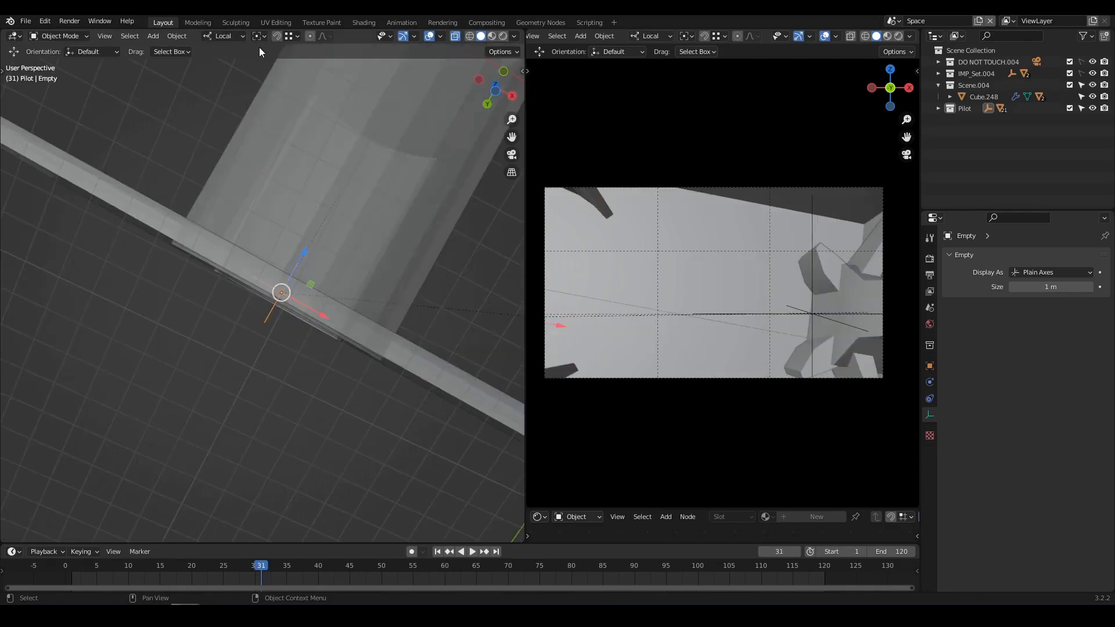
Step: Create a custom transform orientation from the rotated empty and rename it after the parent empty
left_click(235, 36)
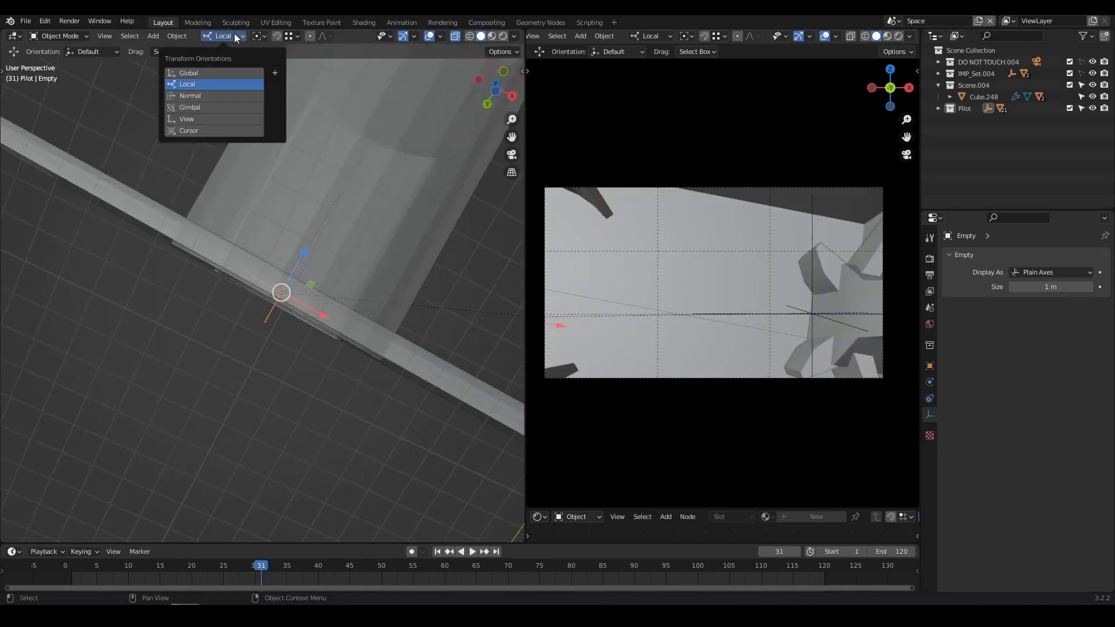
left_click(275, 73)
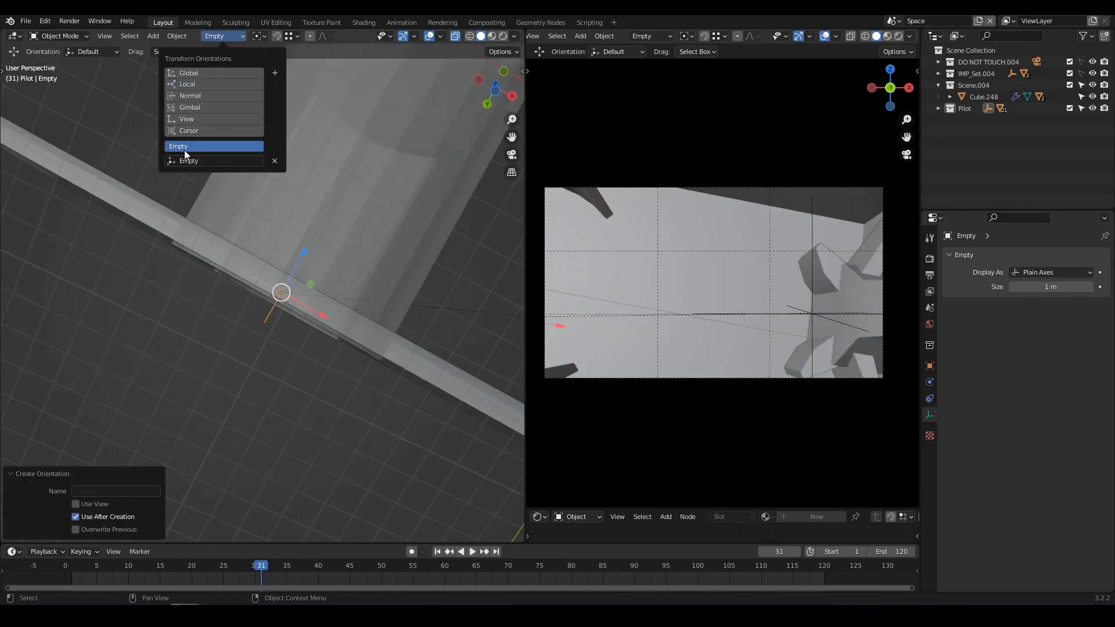
double_click(216, 162)
middle_click_drag(233, 209, 308, 187)
left_click(260, 263)
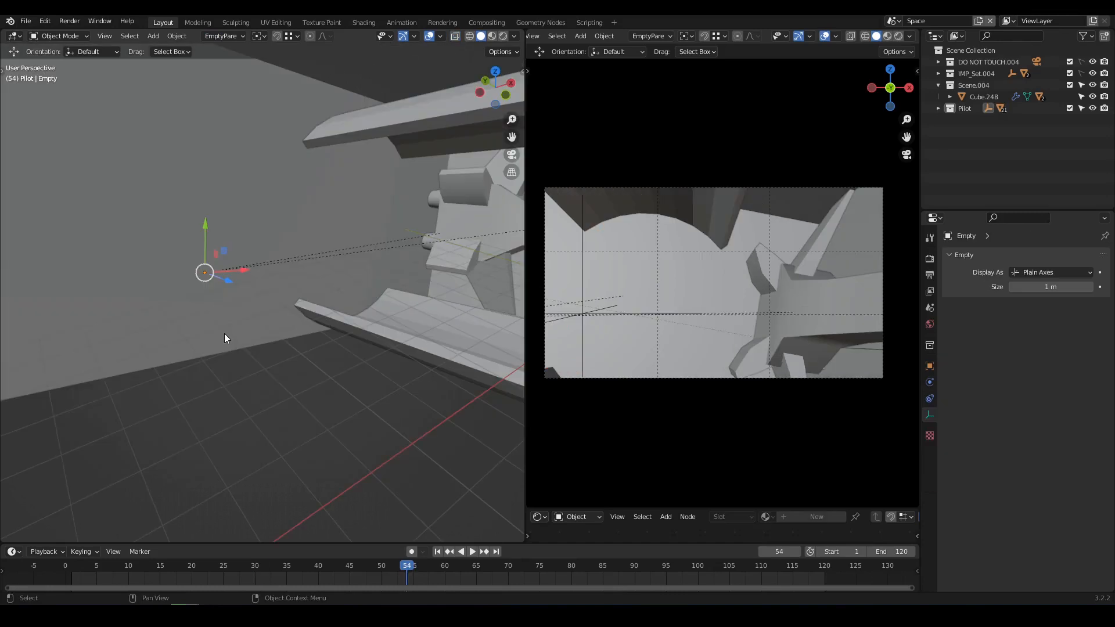
Step: Duplicate the parent empty in place and rename the copy EmptyReference
key("g")
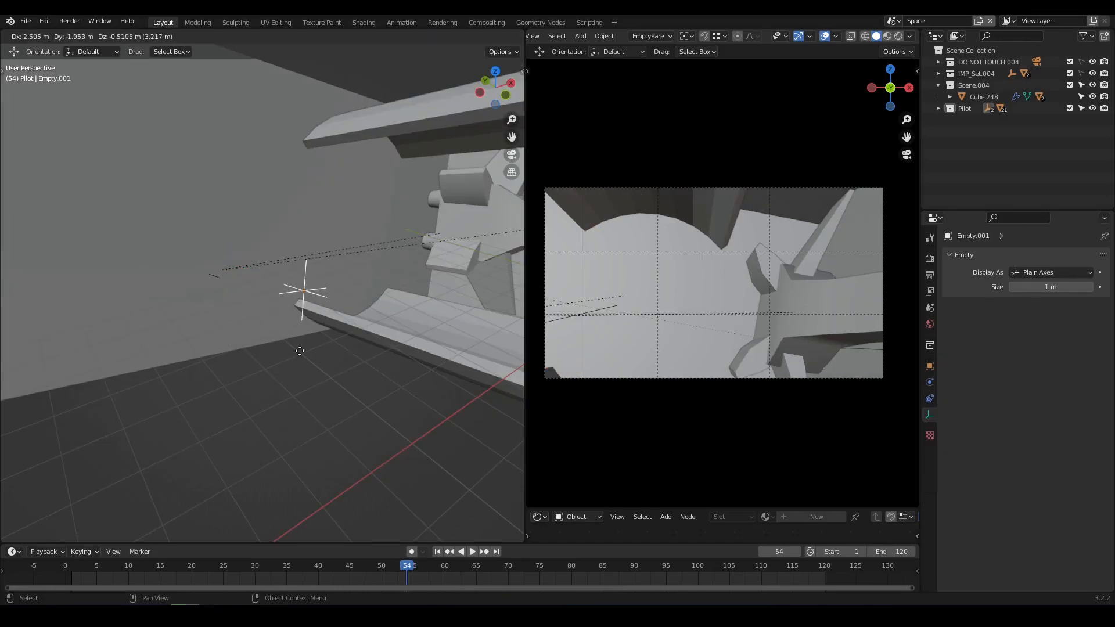
key("Escape")
middle_click_drag(272, 364, 319, 336)
key("F2")
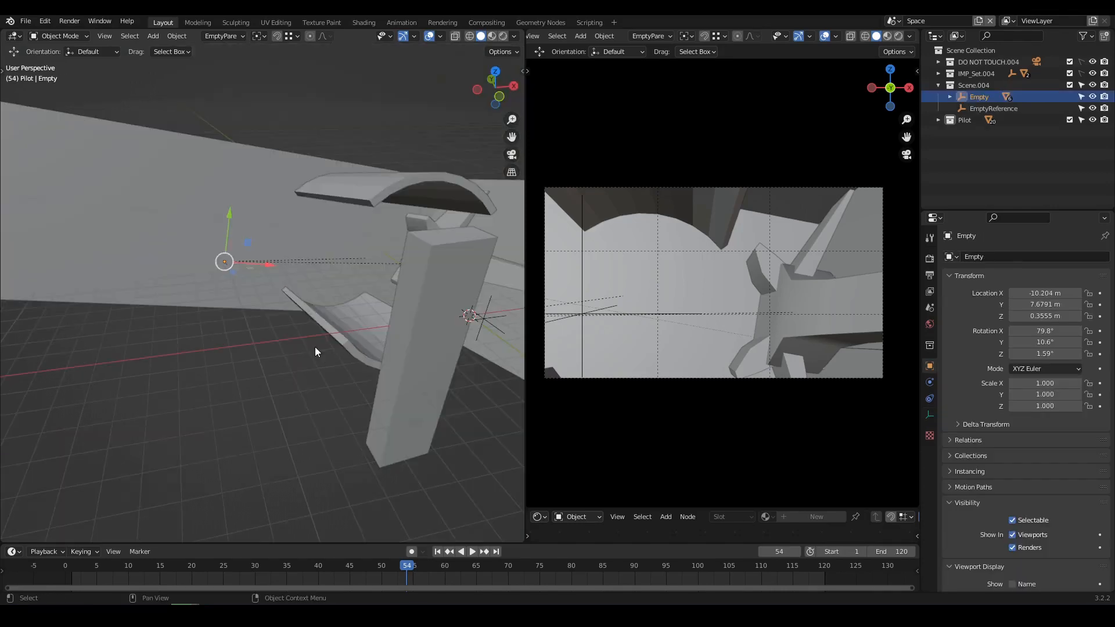
Step: Clear the parent empty's rotation, and restore it by copying the rotation from EmptyReference
key("alt+r")
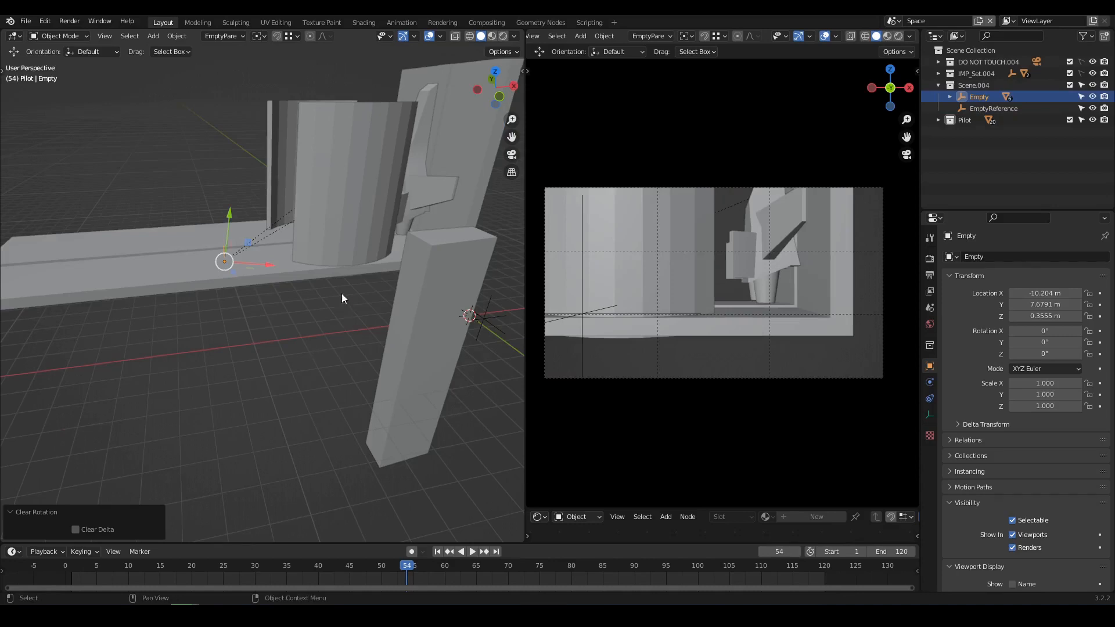
middle_click_drag(341, 294, 353, 347)
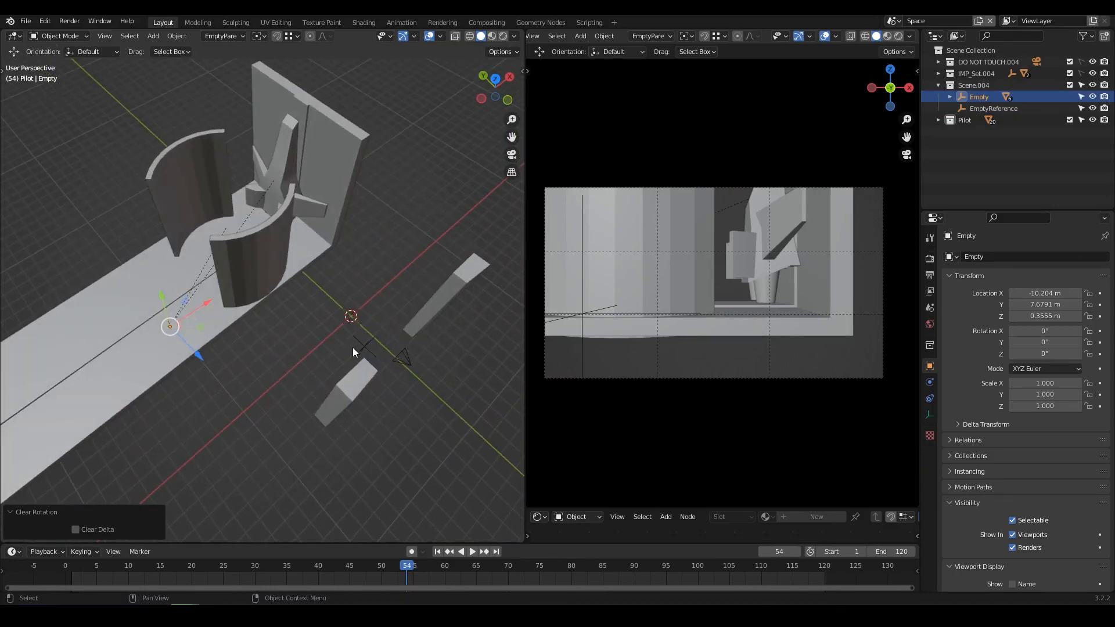
left_click(994, 109)
middle_click_drag(273, 356, 314, 336)
key("ctrl+c")
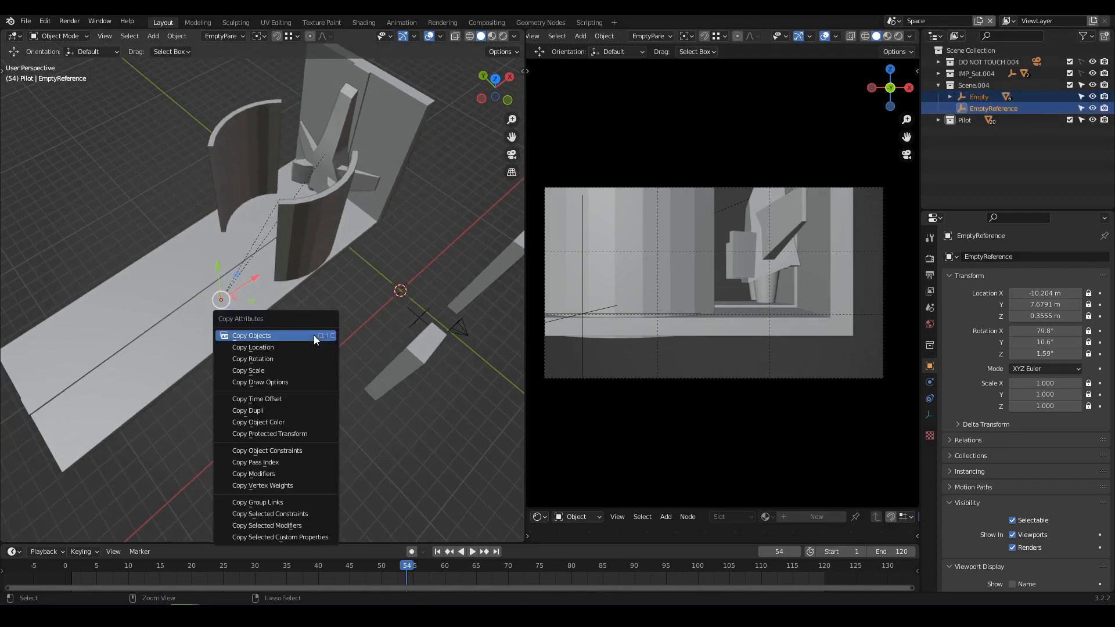
left_click(262, 360)
middle_click_drag(263, 386, 264, 355)
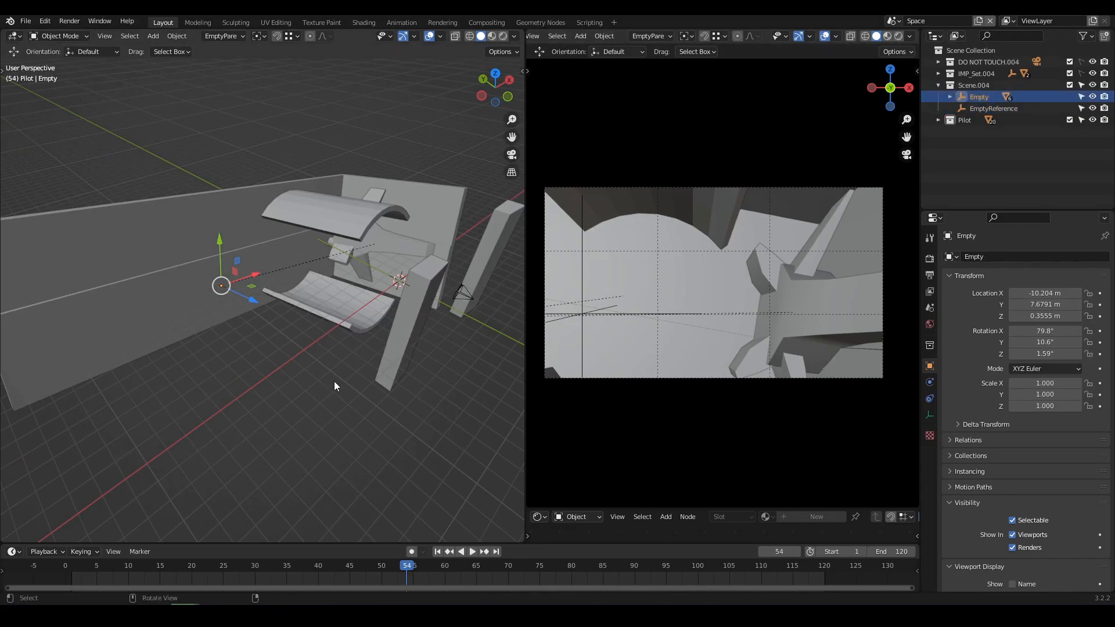
Step: Clear the parent empty's rotation again to straighten the assembly for modelling
key("alt+r")
middle_click_drag(274, 365, 312, 367)
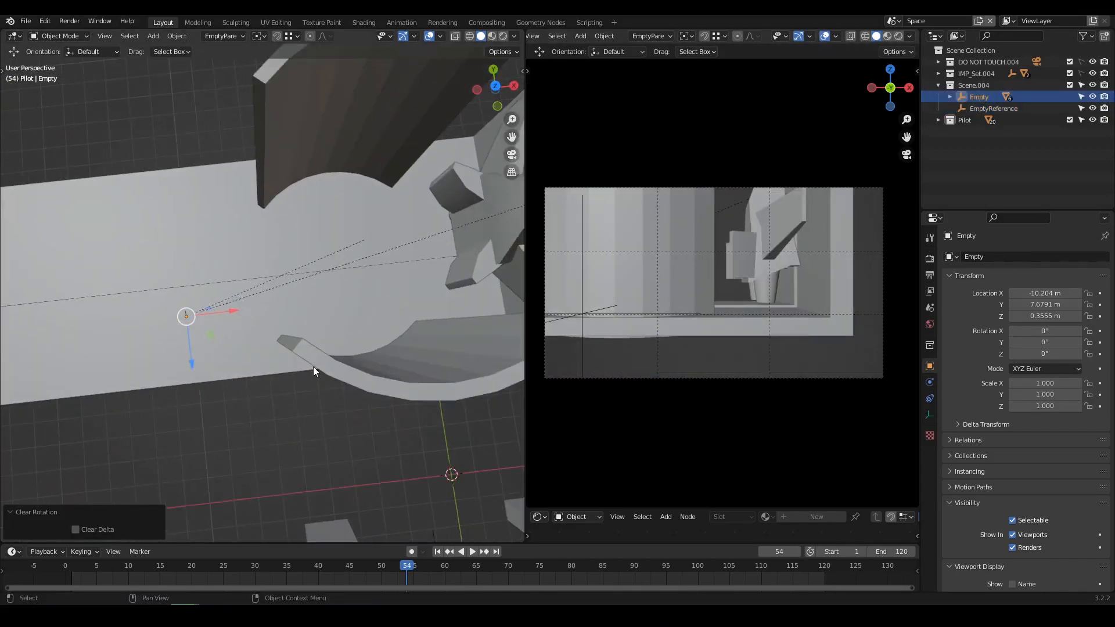